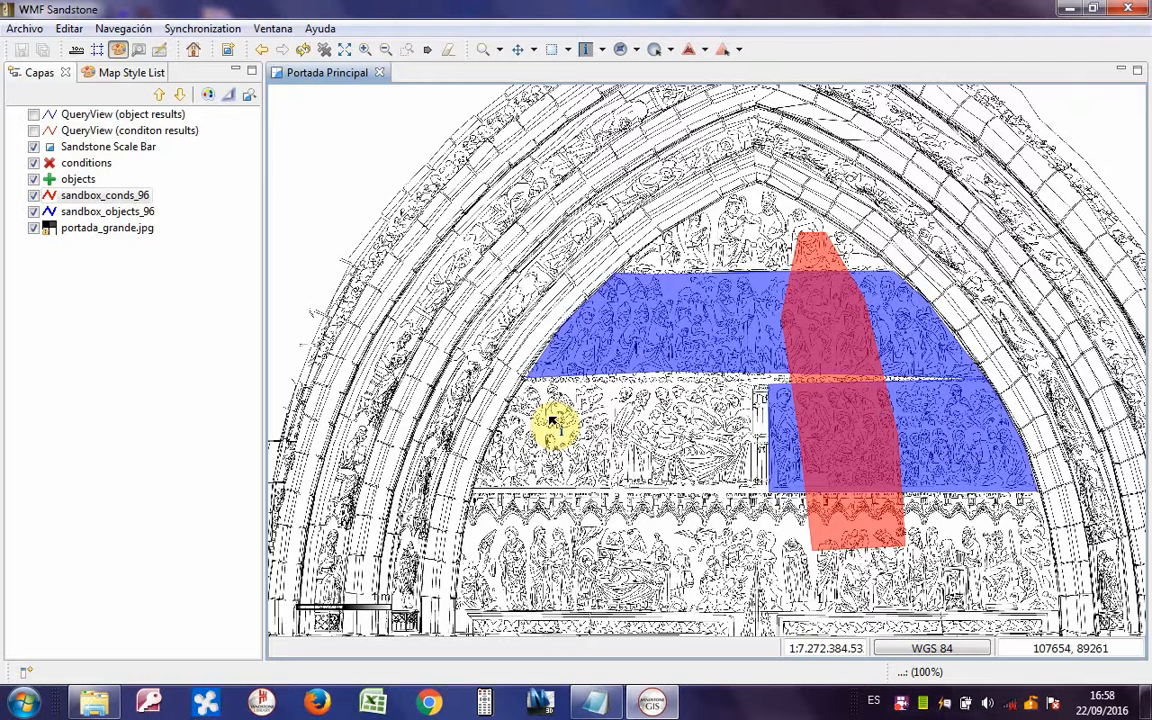
- Inspect the attribute information of the red condition polygon and the upper blue object polygon, closing the information view after each
left_click(586, 50)
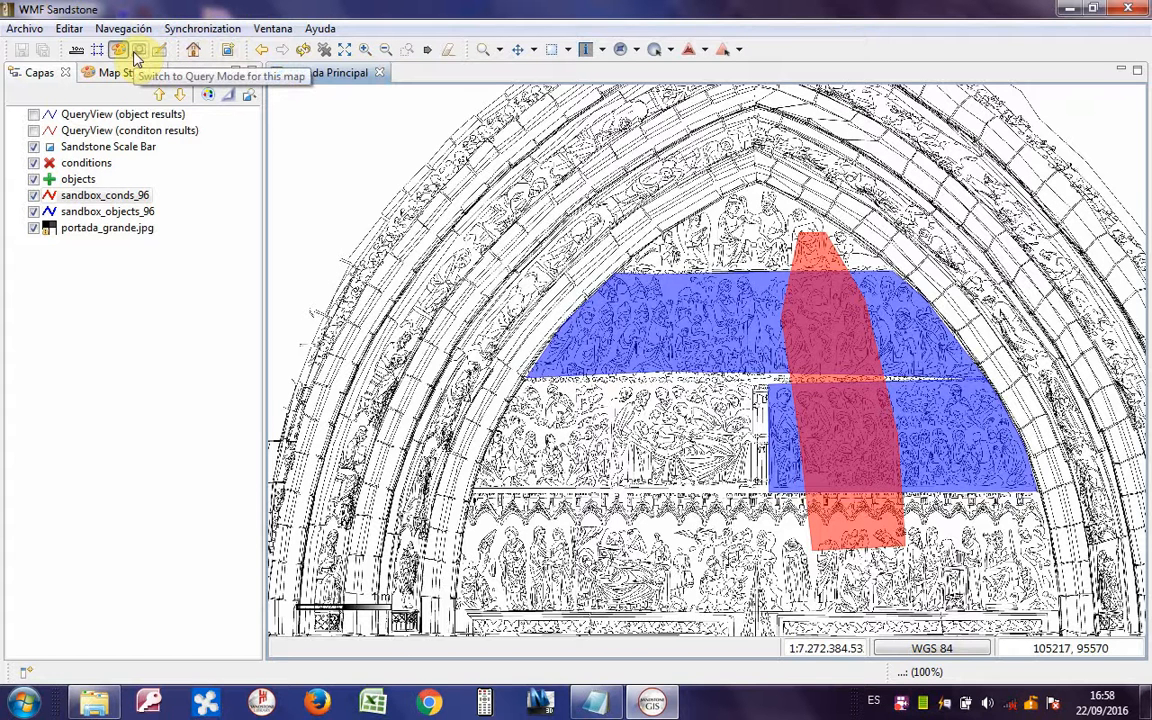
left_click(585, 52)
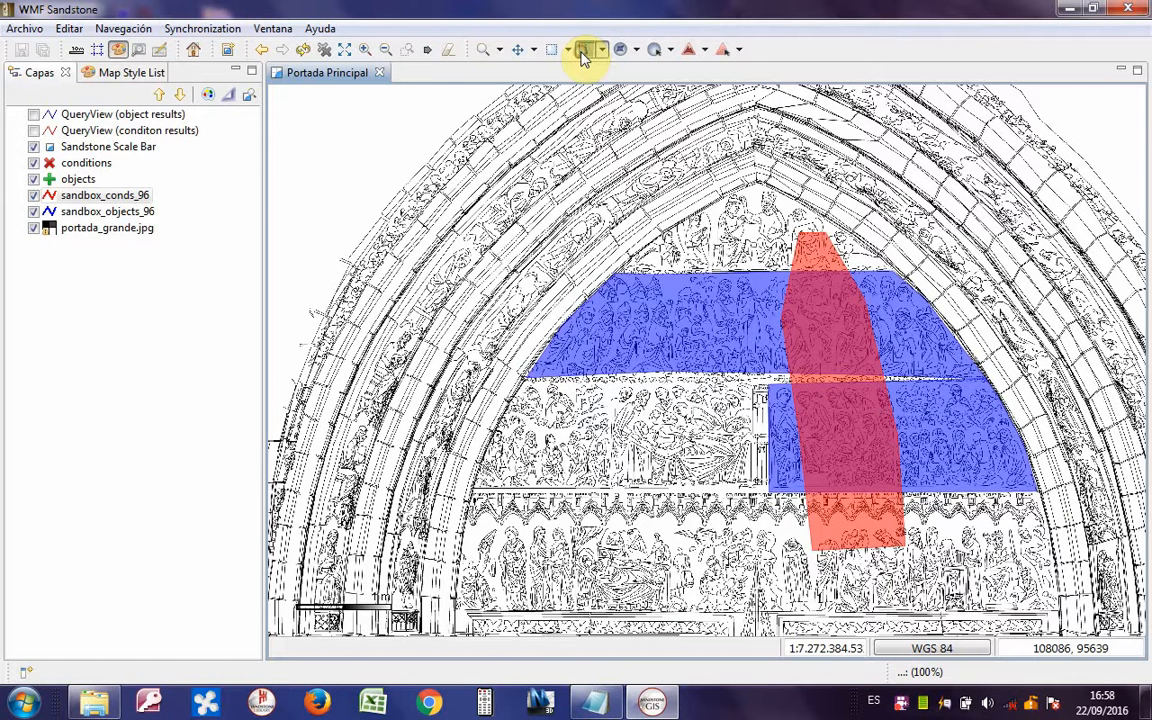
left_click(834, 260)
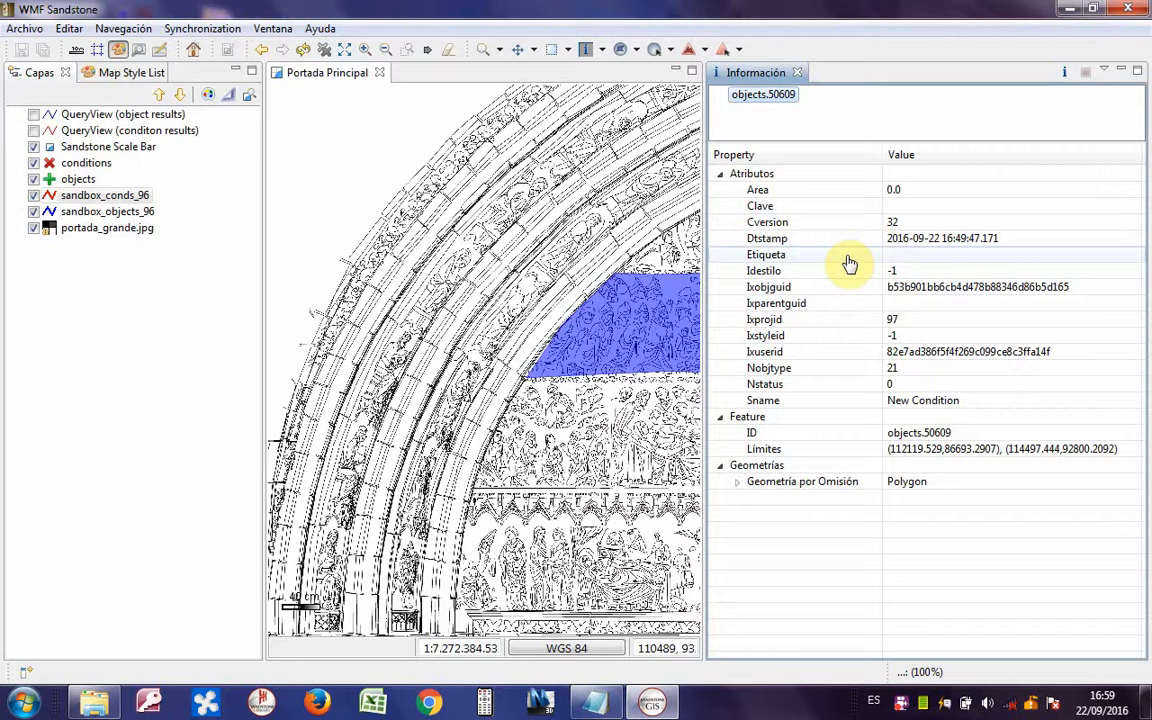
left_click(797, 73)
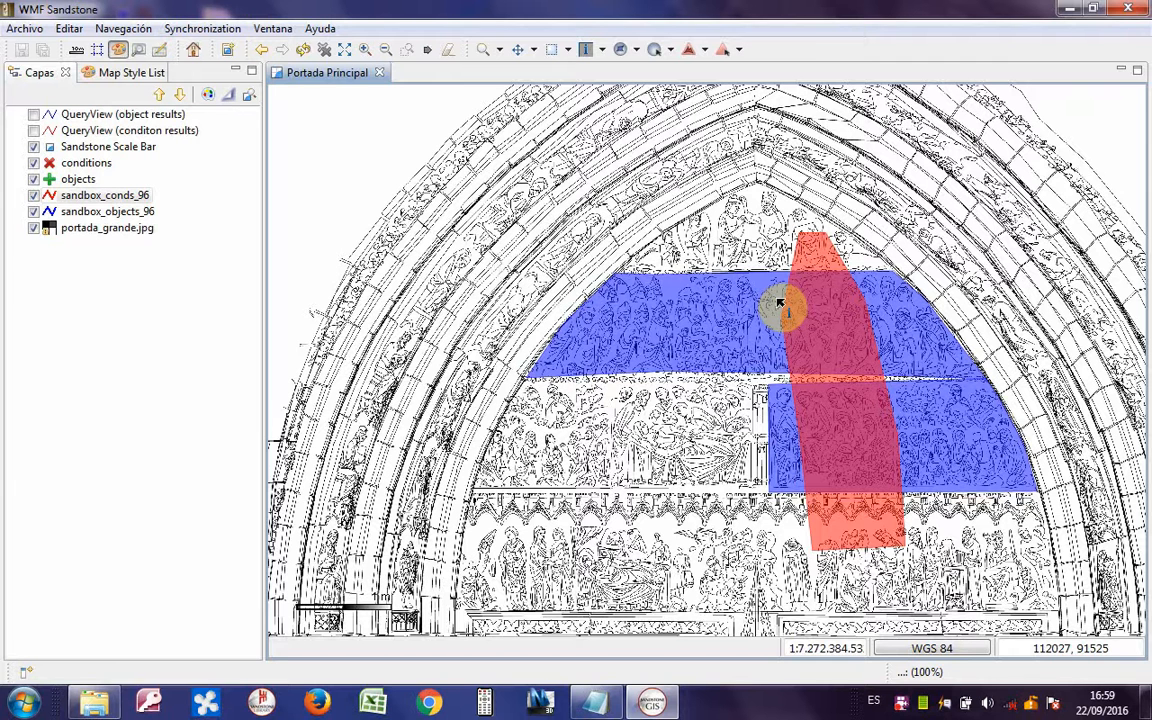
left_click(676, 290)
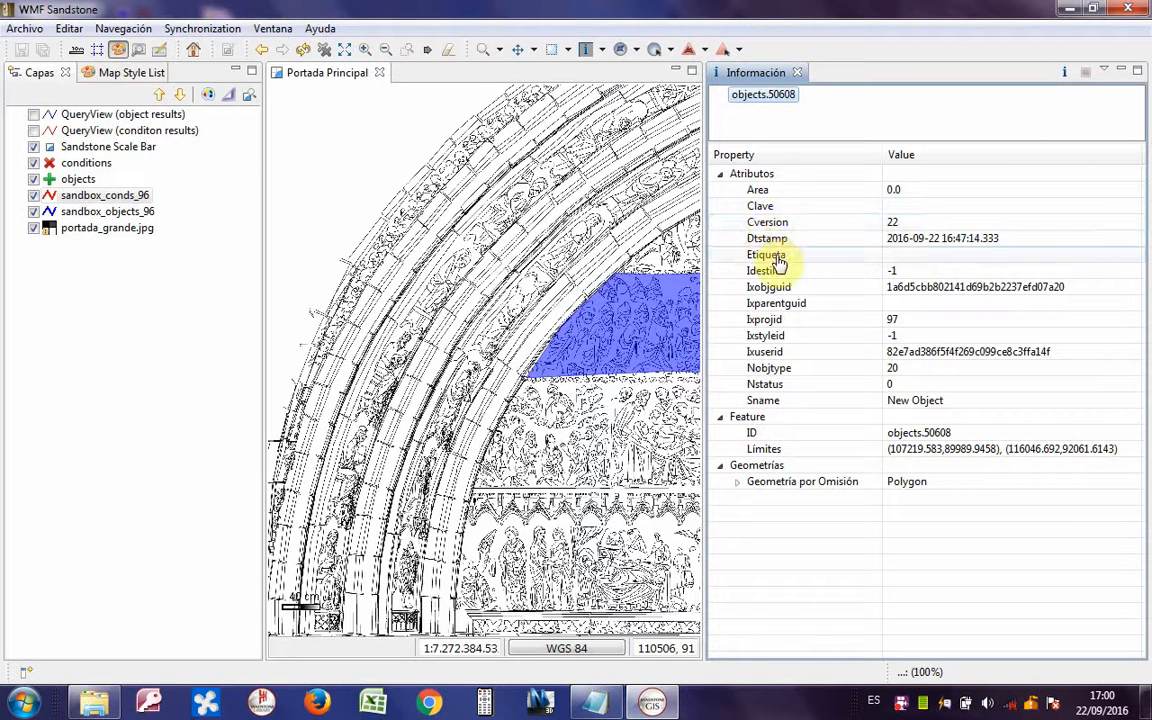
left_click(797, 80)
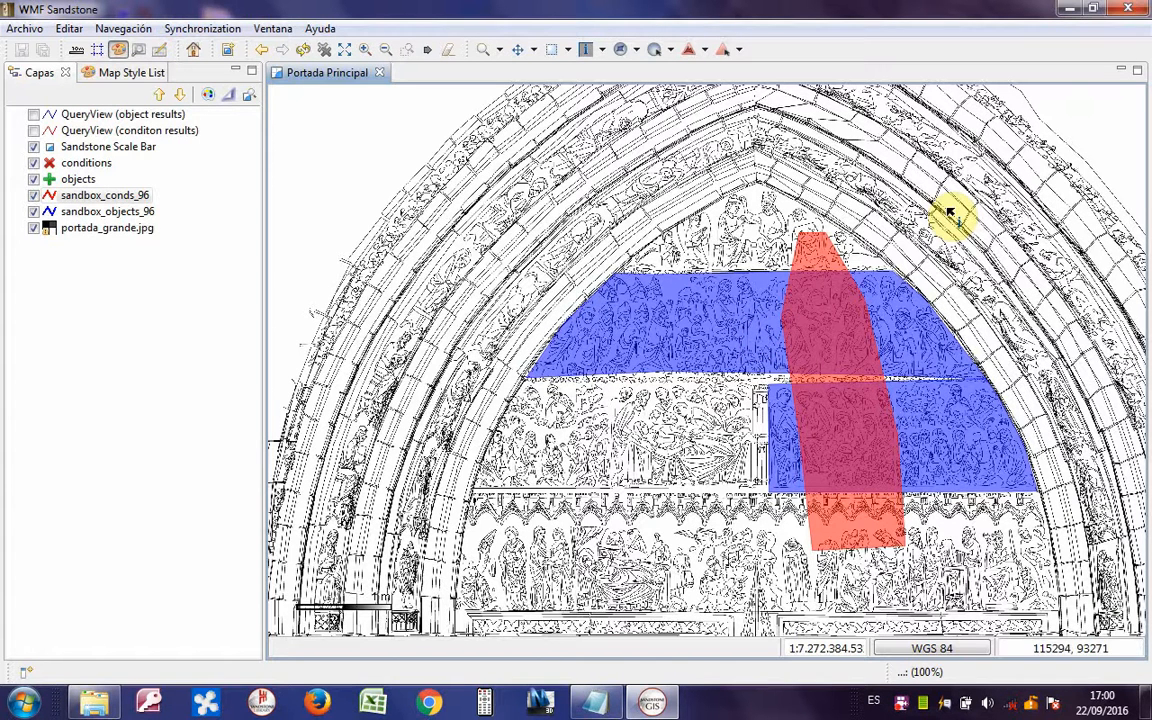
- Switch to Sandstone Library, running it as administrator, and open its key and label generator
left_click(1070, 12)
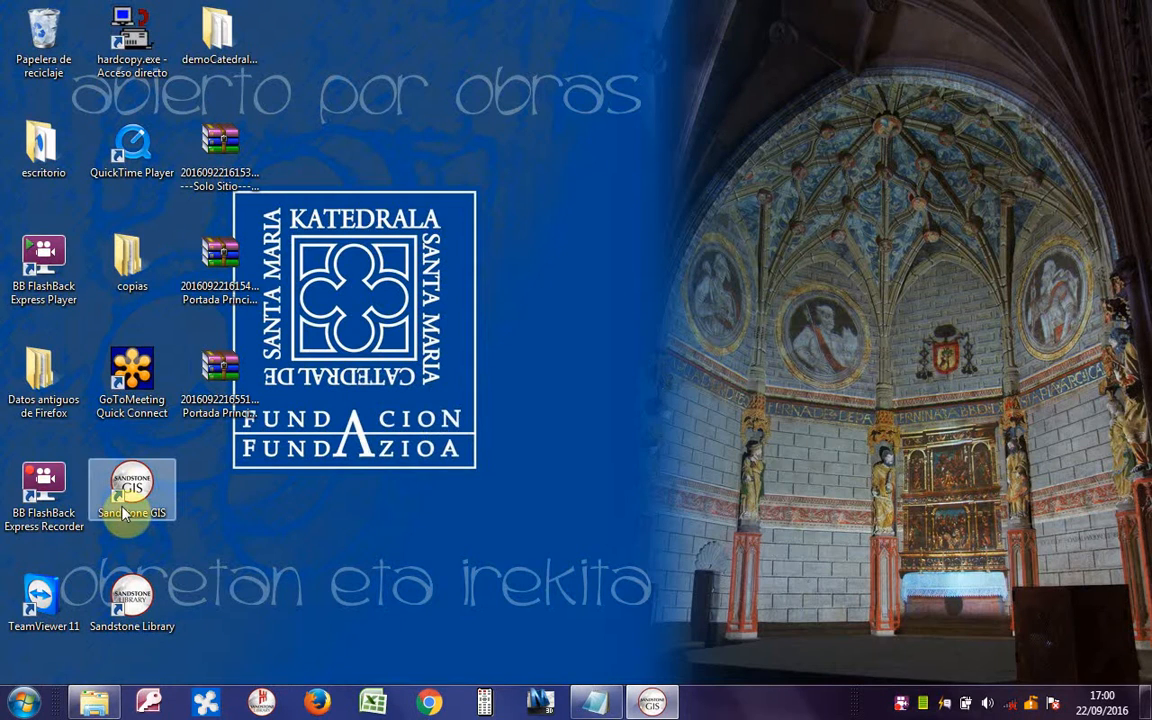
right_click(127, 596)
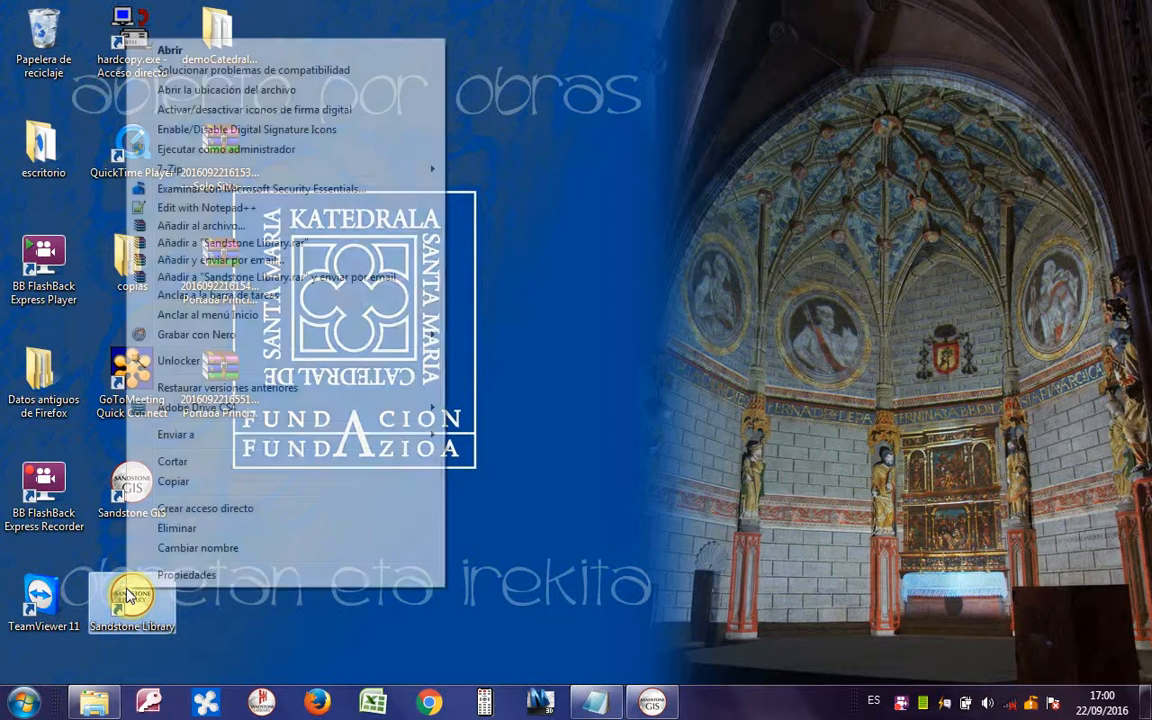
left_click(154, 149)
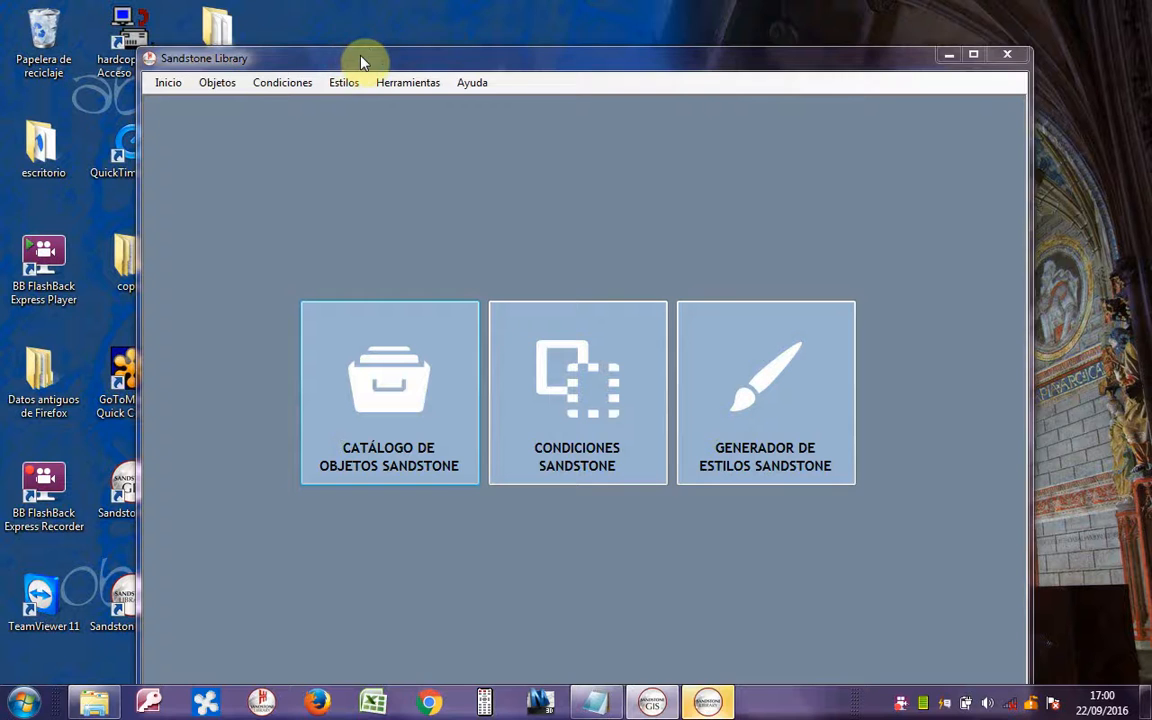
left_click_drag(368, 57, 380, 50)
left_click(410, 70)
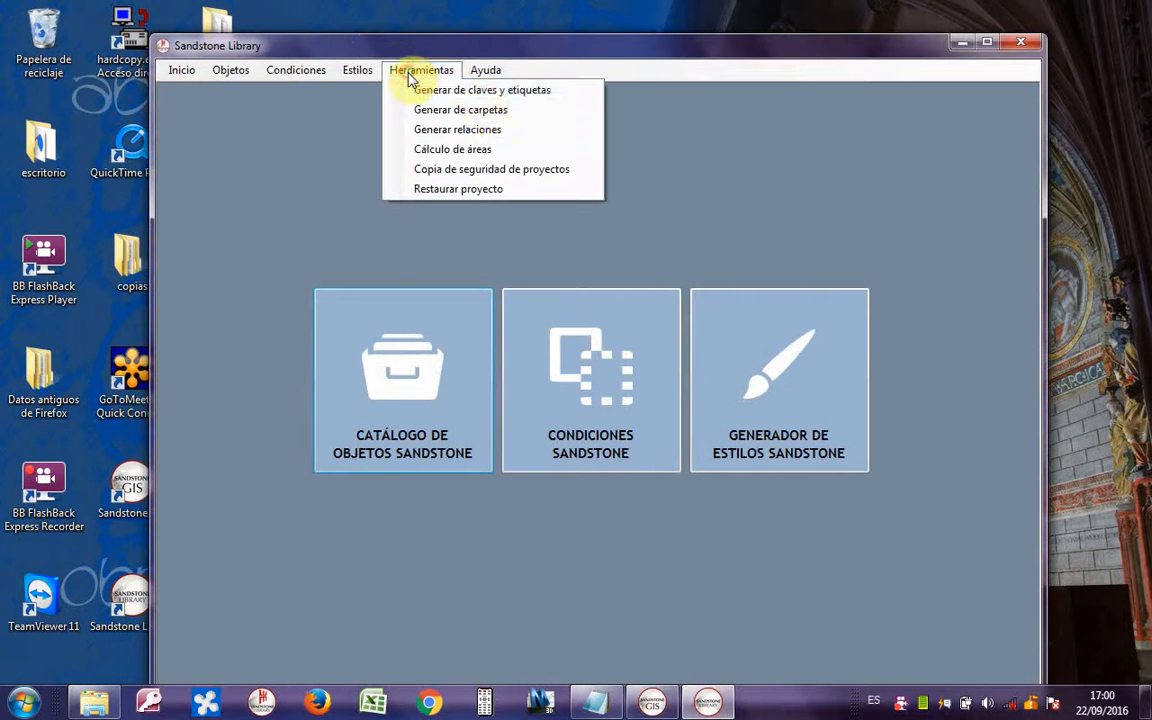
left_click(495, 92)
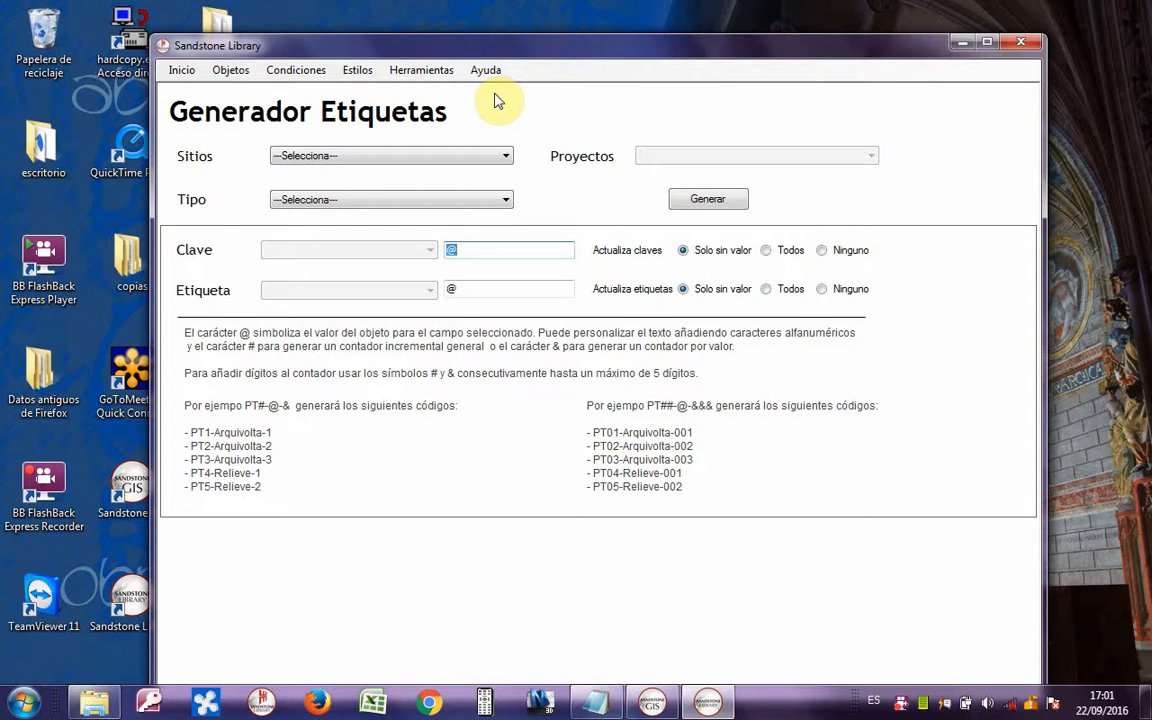
- Set the generator's site to CatedralVitoria, the project to Portada Principal and the type to Objetos
left_click(437, 160)
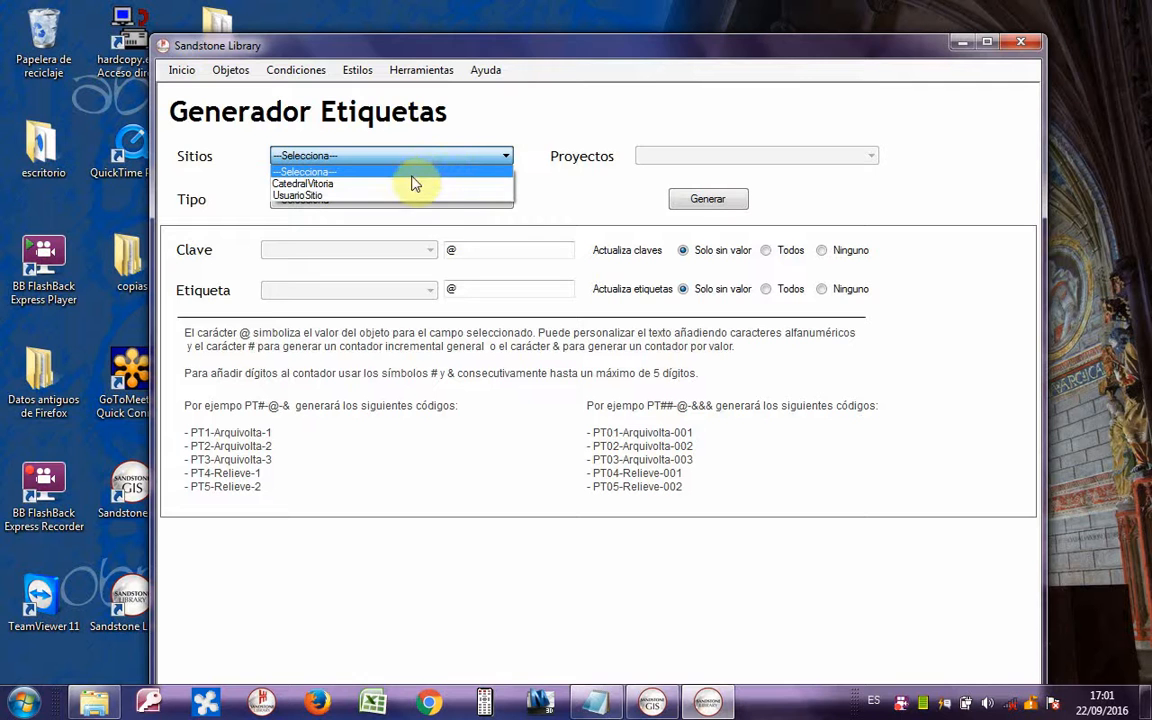
left_click(407, 159)
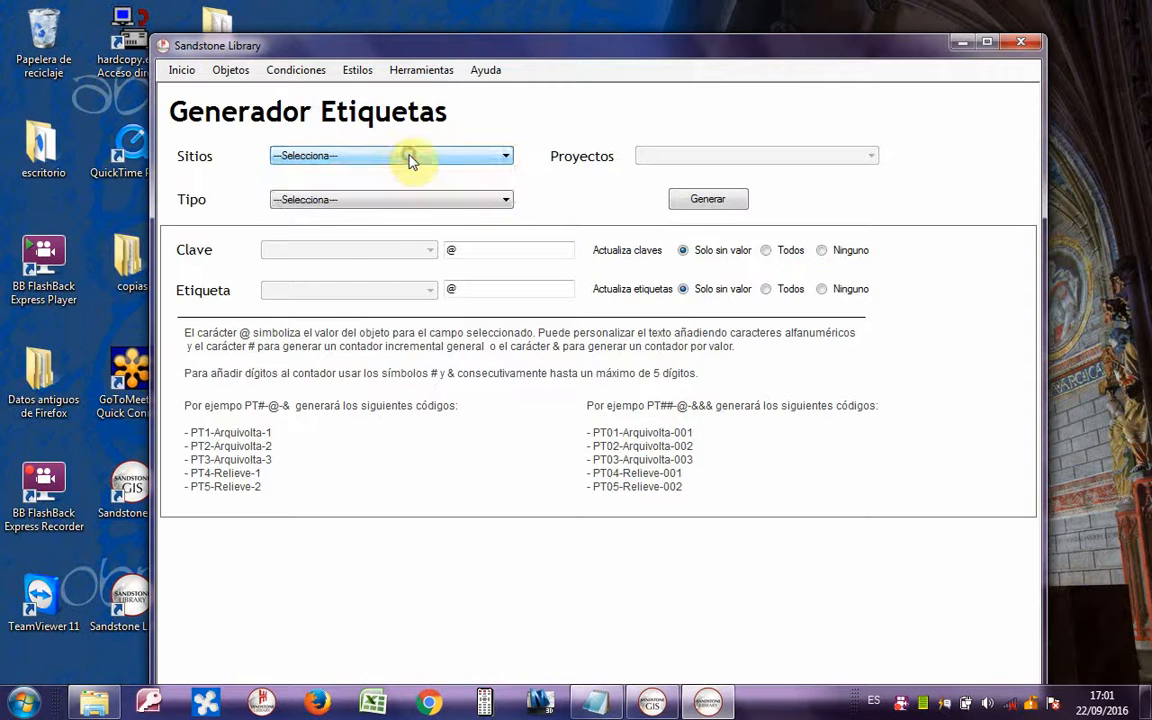
left_click(409, 160)
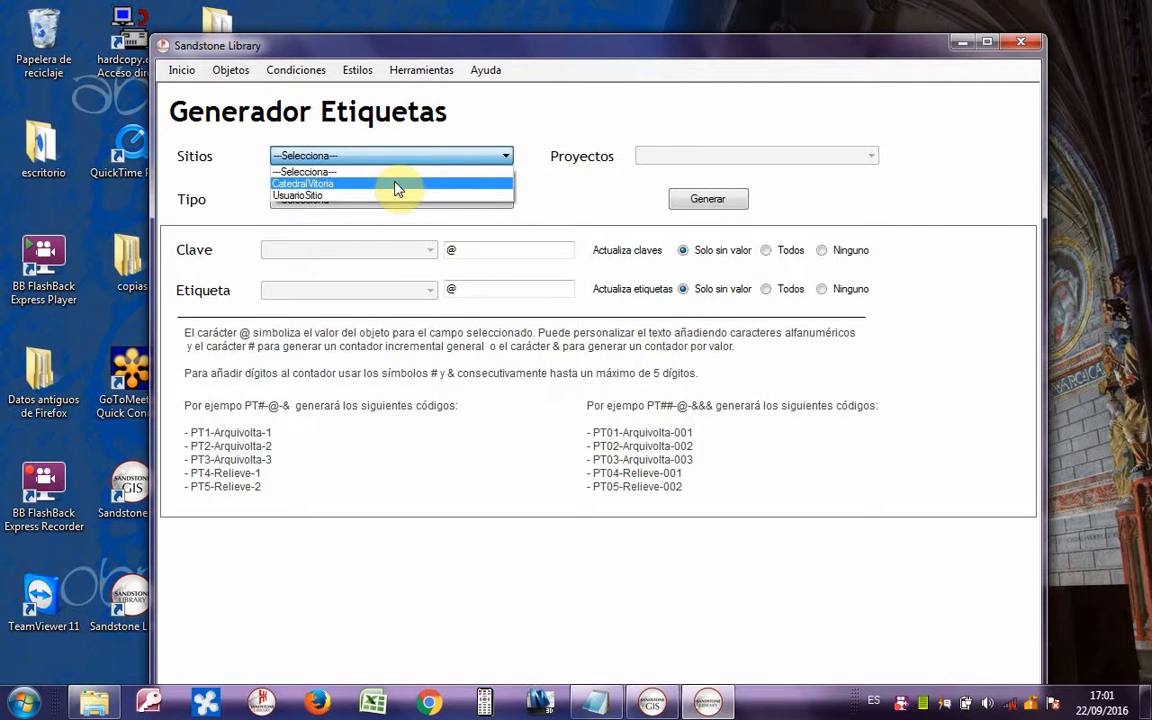
left_click(398, 184)
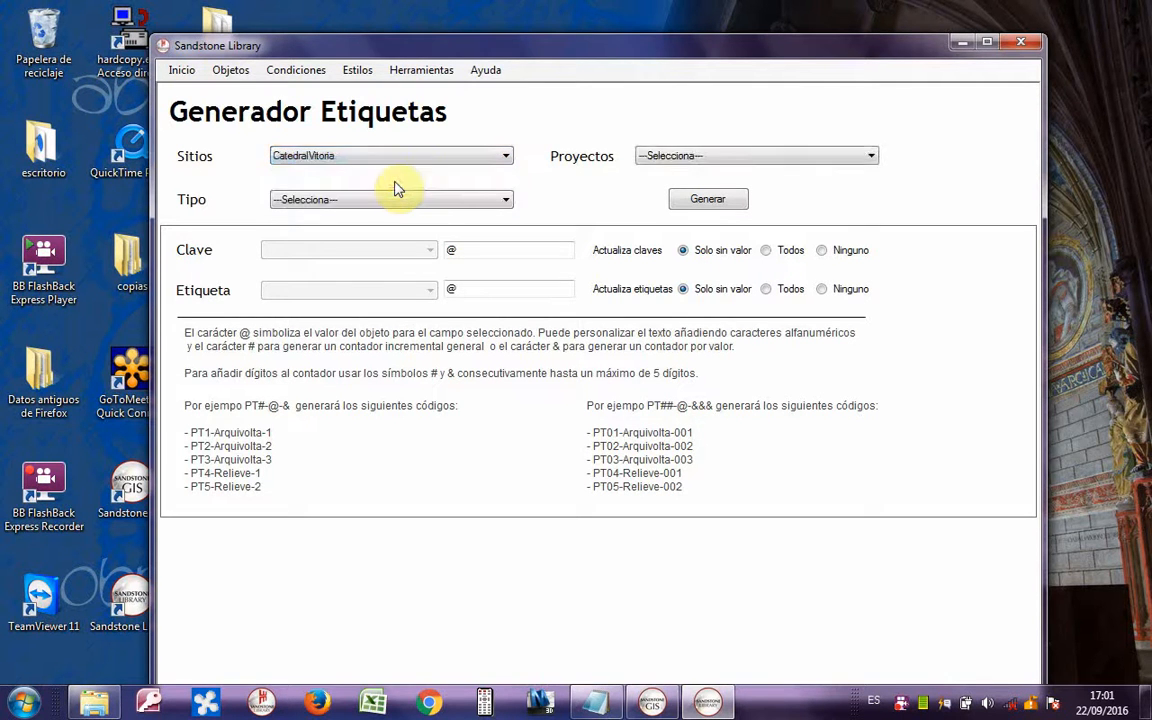
left_click(705, 158)
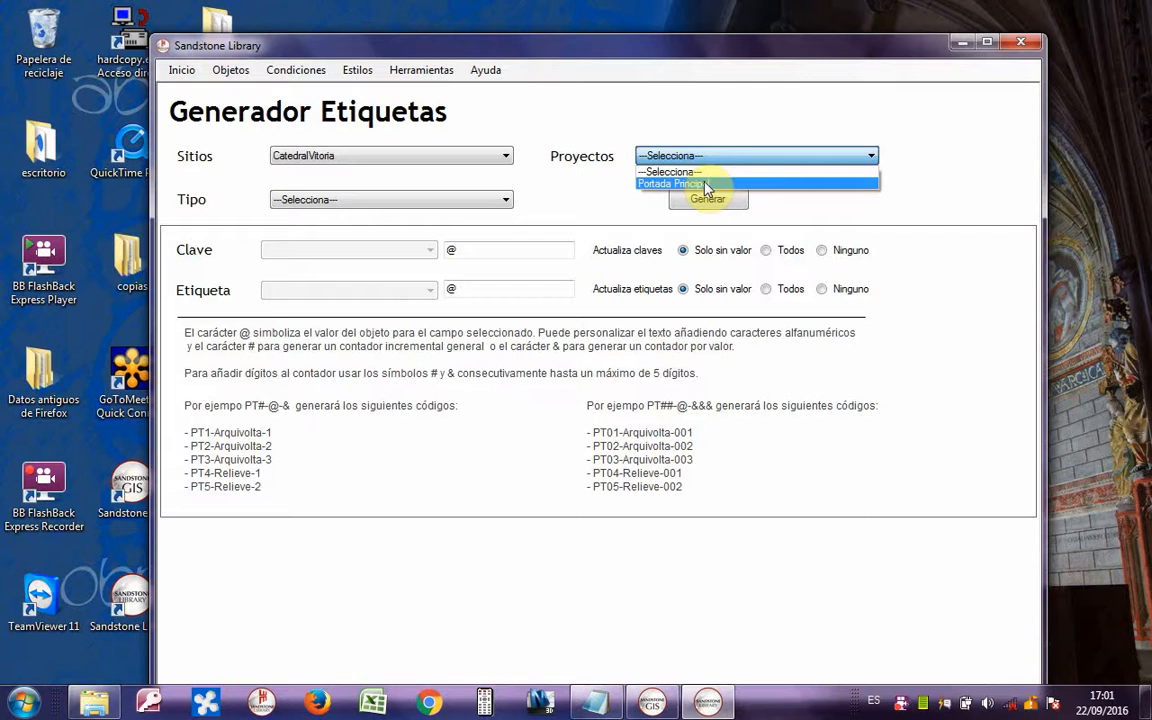
left_click(707, 185)
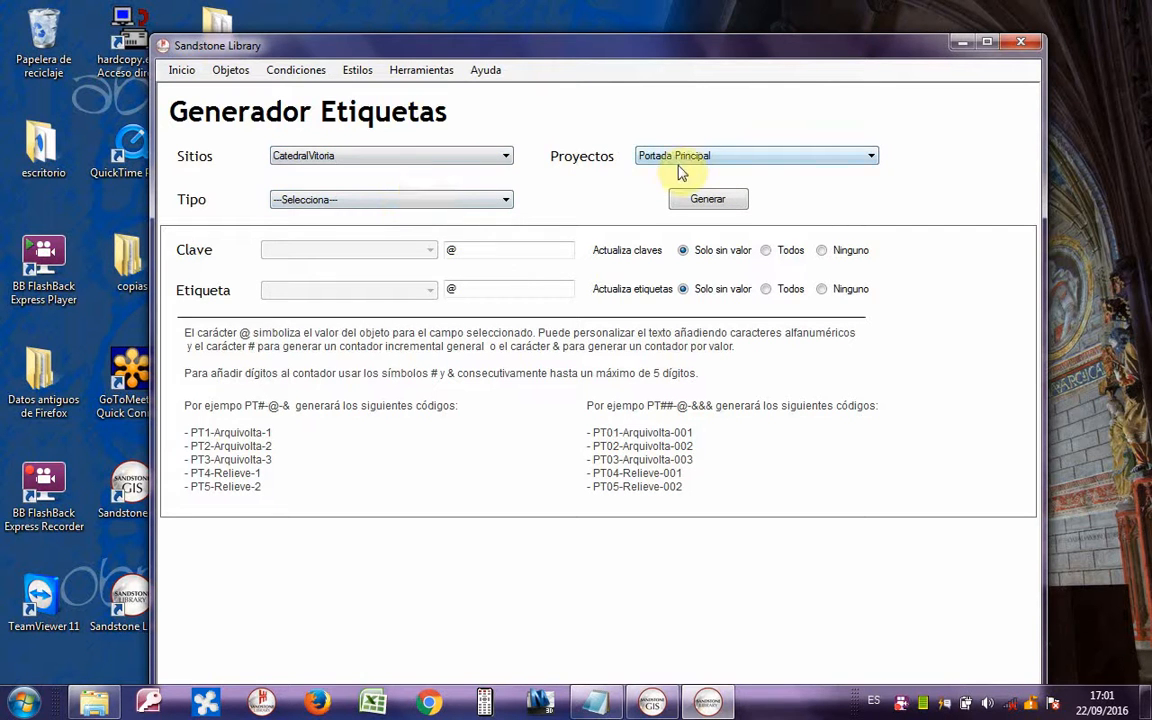
left_click(417, 205)
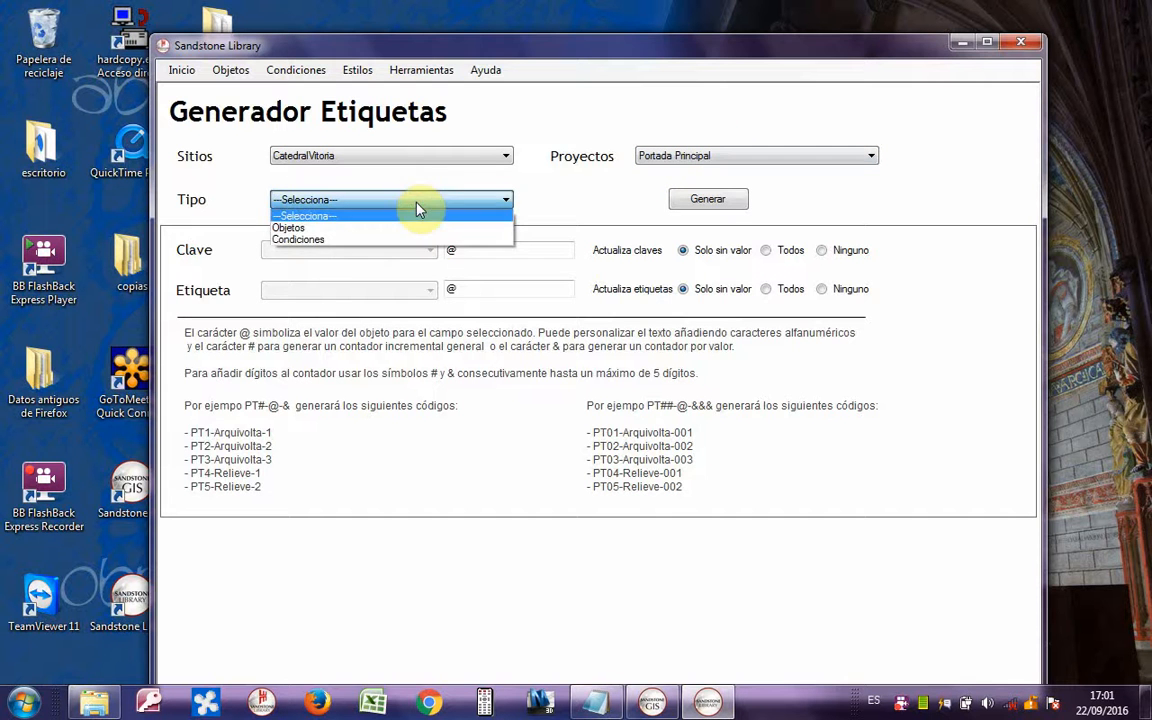
left_click(389, 229)
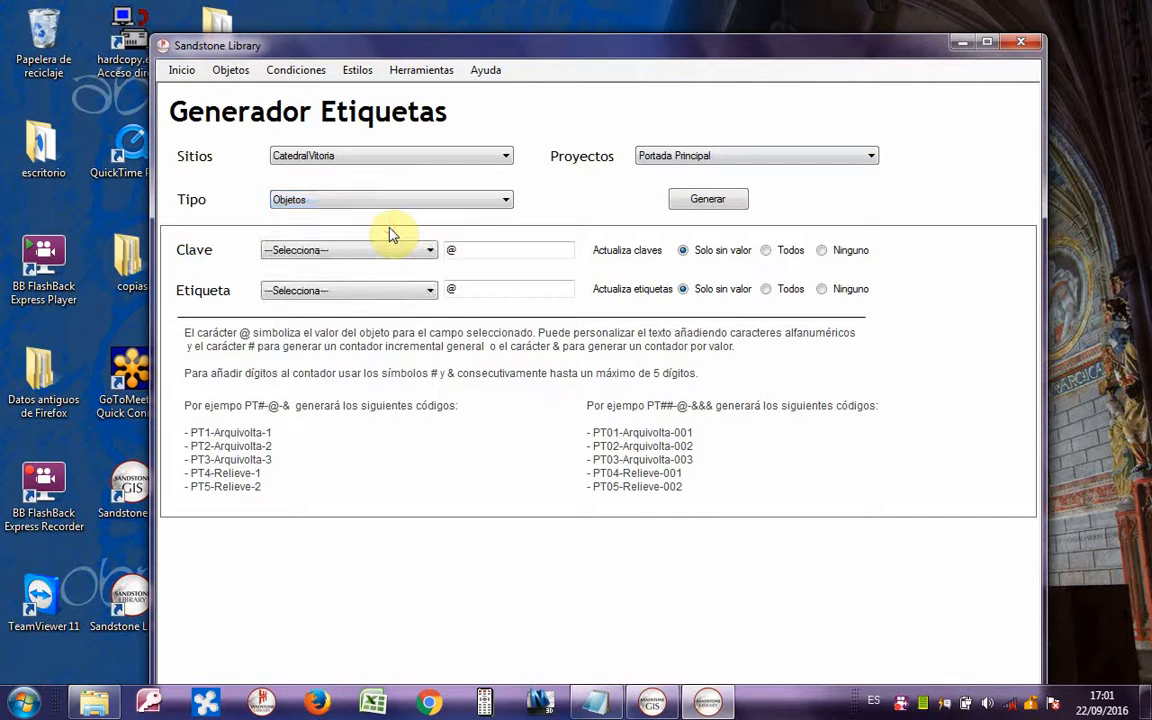
- Base the key (Clave) on the Codigo field and the label (Etiqueta) on the Subelemento field
left_click(298, 252)
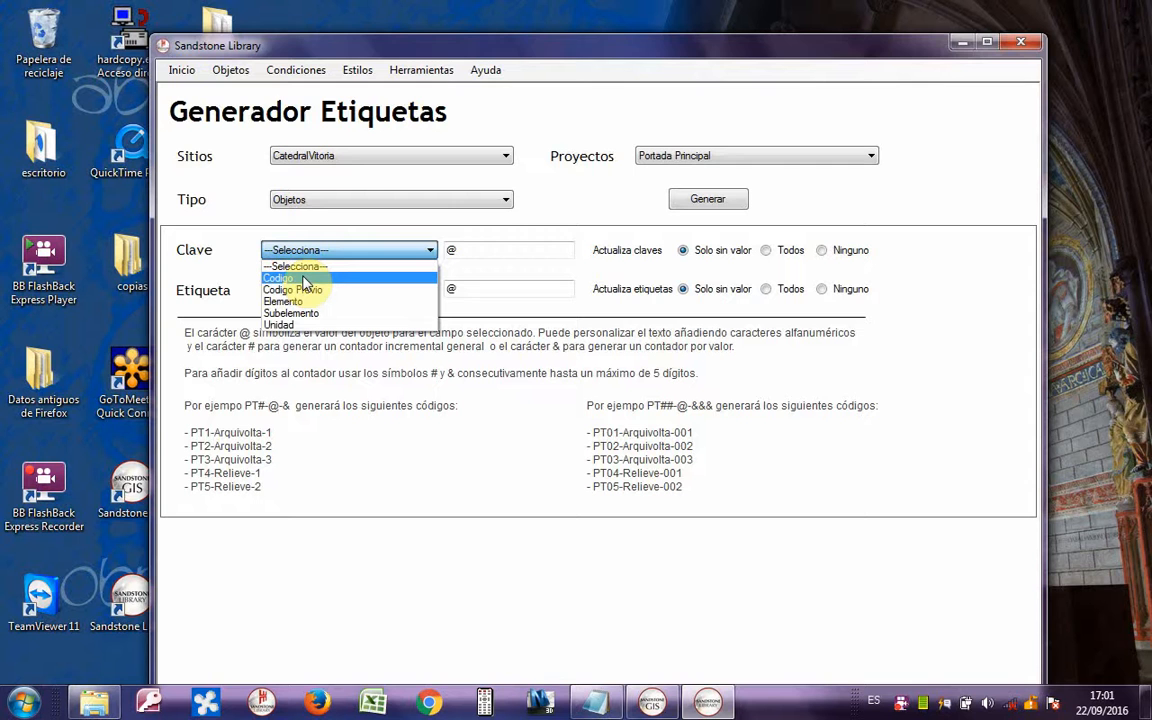
left_click(305, 279)
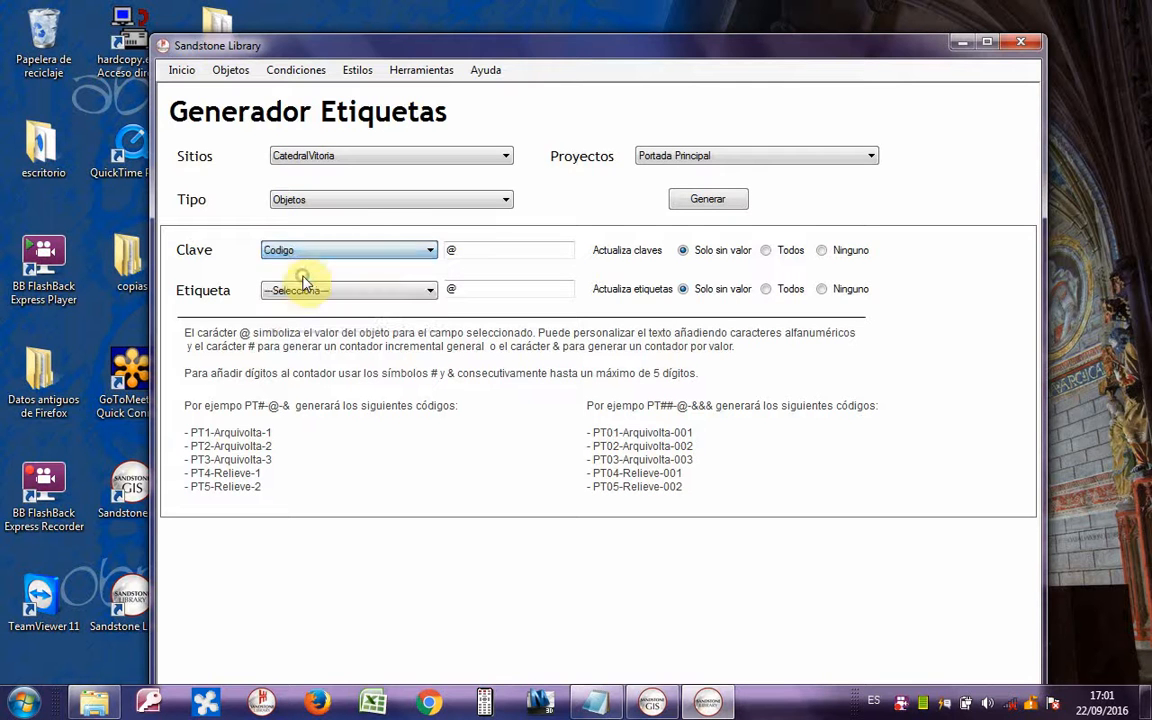
left_click(298, 290)
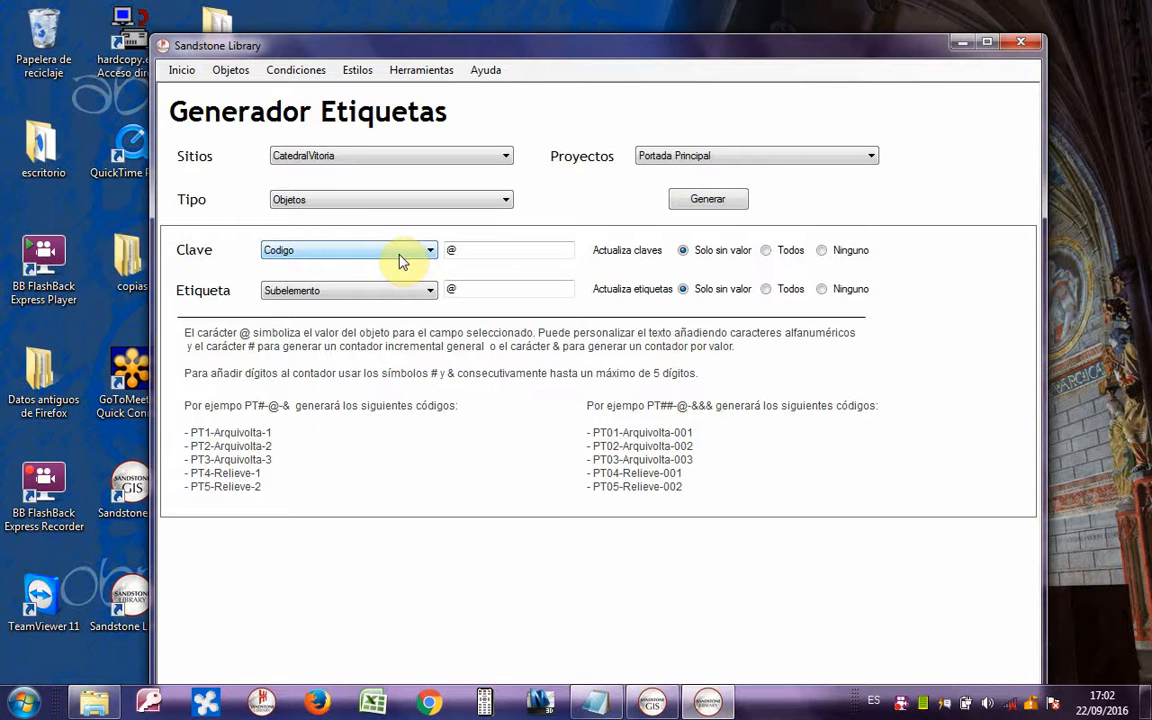
- Generate the new object keys and labels and update the project records with them
left_click(683, 206)
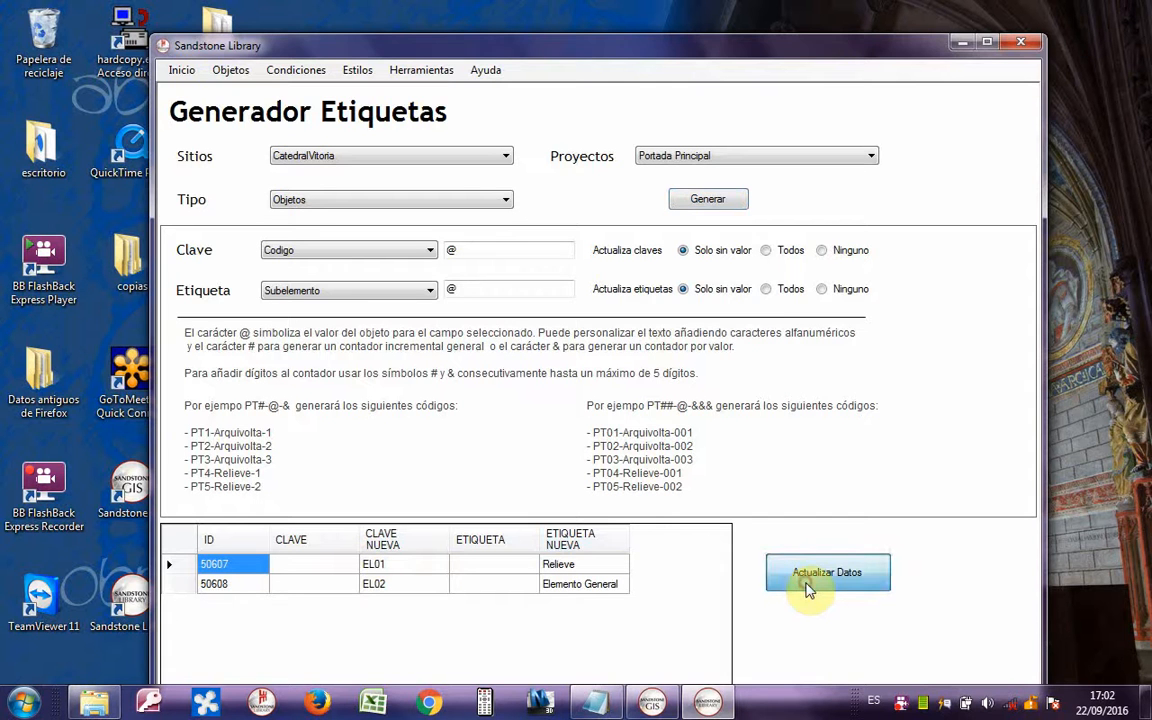
left_click(807, 589)
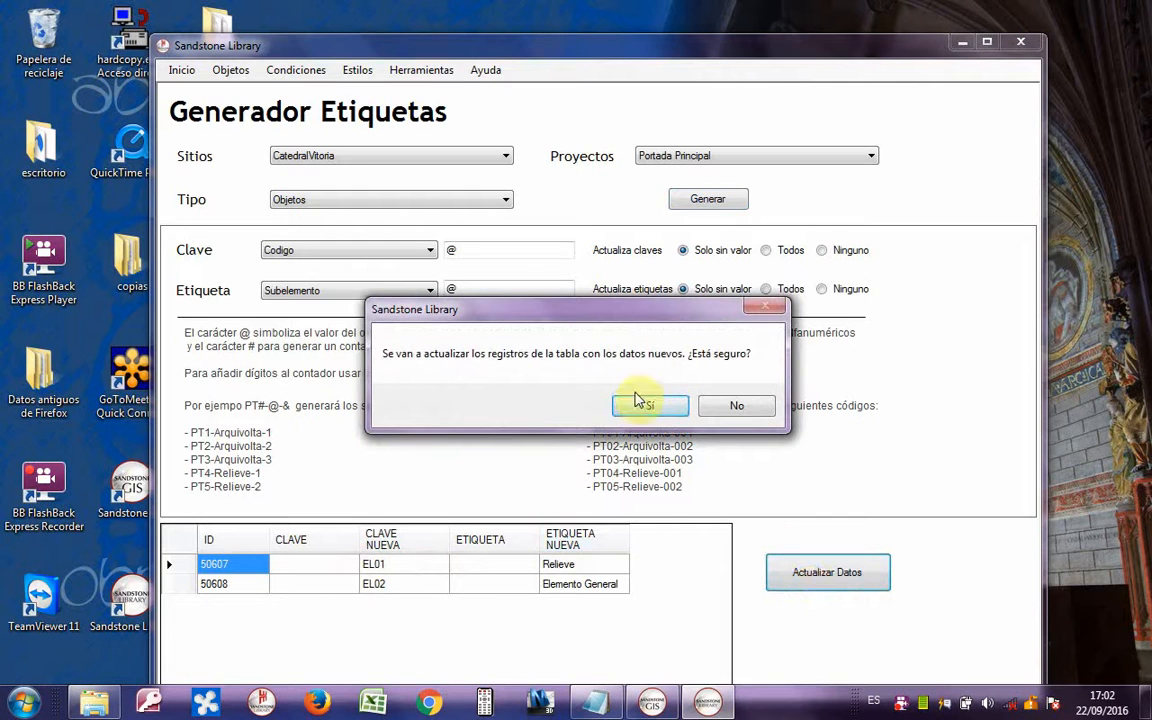
left_click(641, 406)
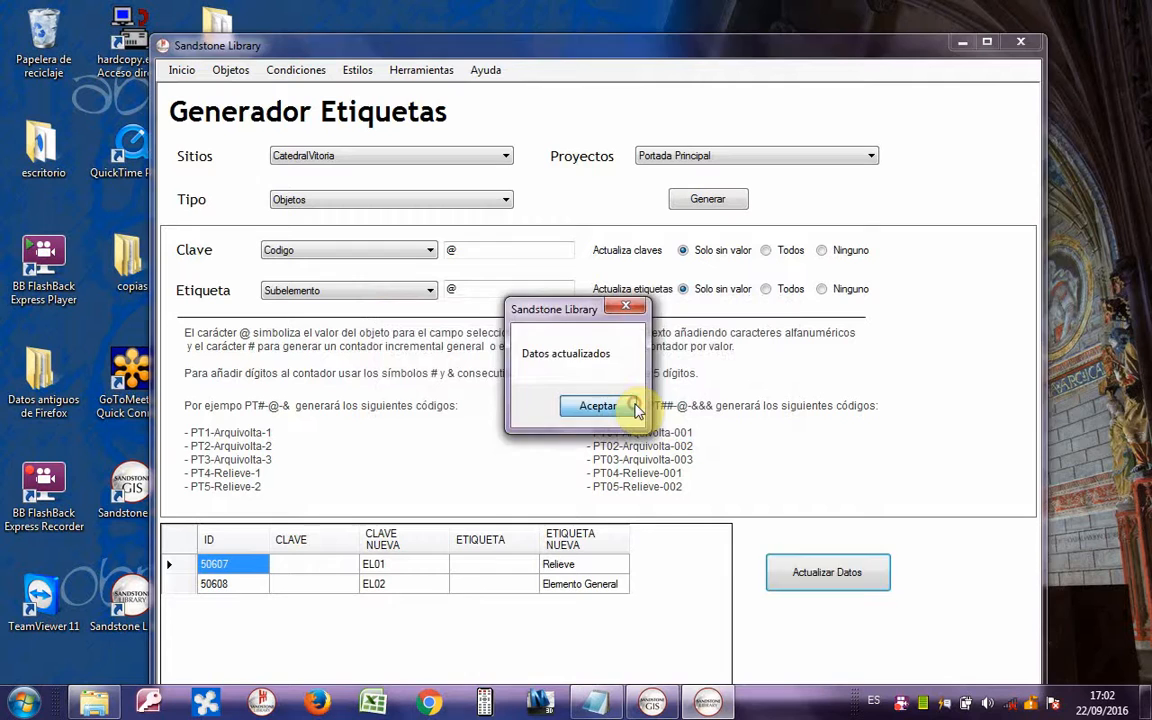
left_click(636, 408)
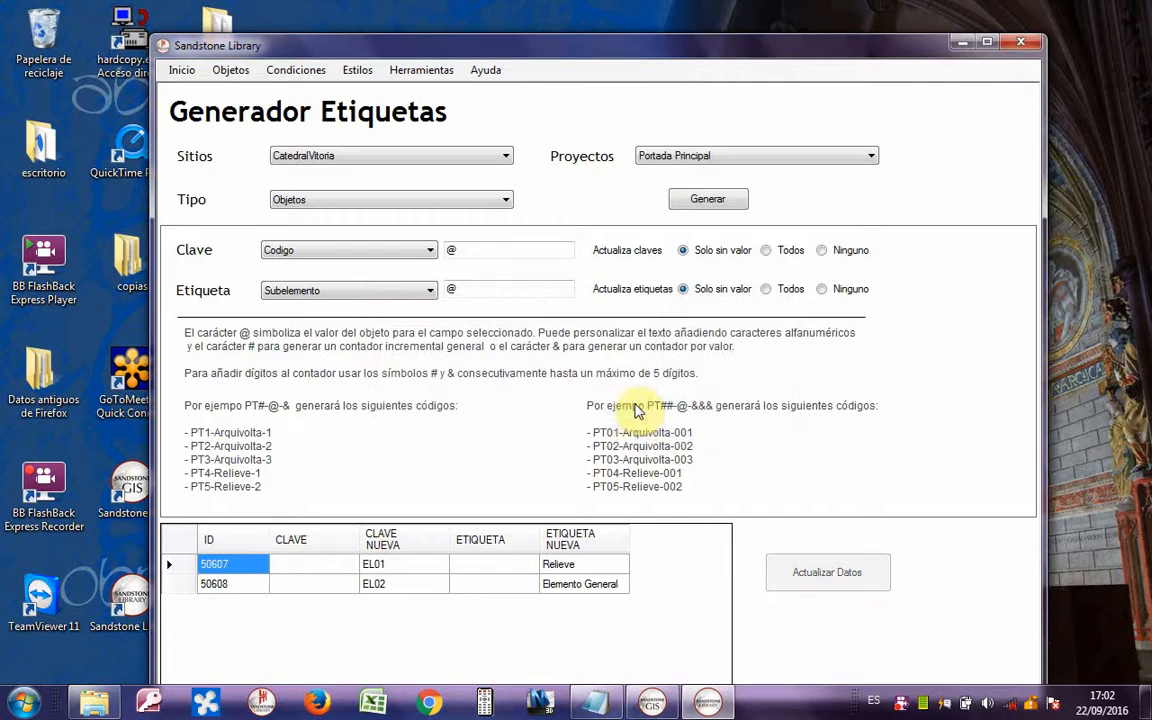
- Switch to WMF Sandstone and check the Clave and Etiqueta attributes of both blue object polygons and the red condition polygon
left_click(646, 706)
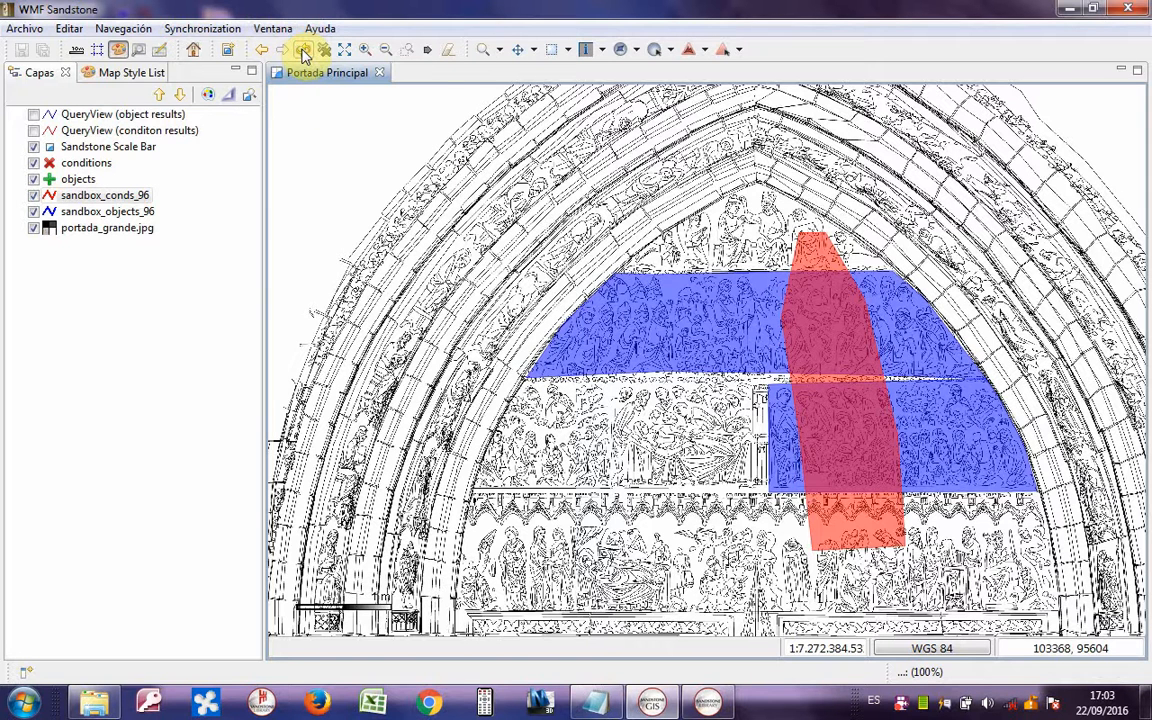
left_click(586, 50)
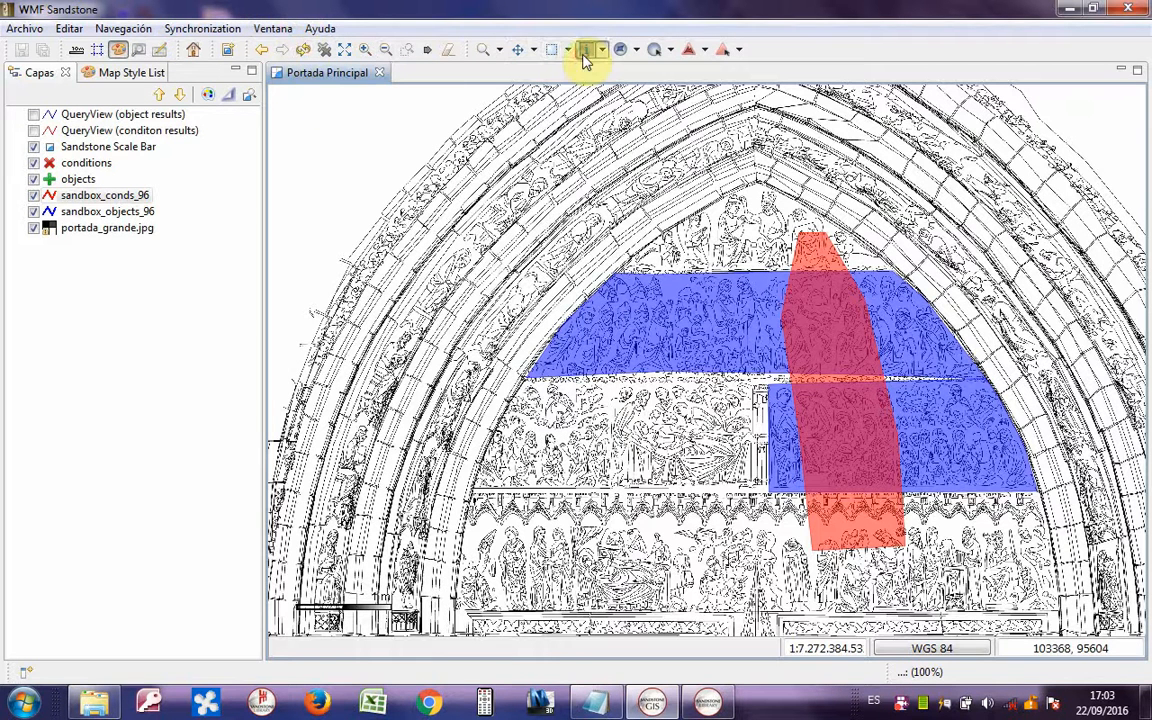
left_click(680, 290)
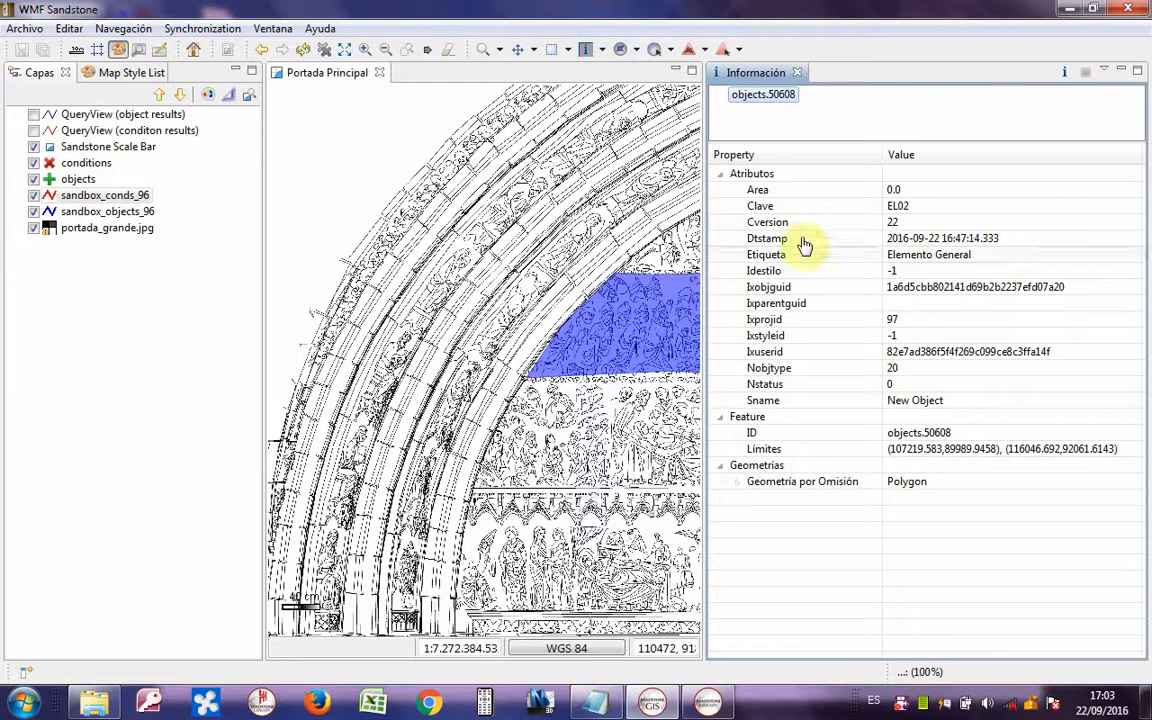
left_click(902, 208)
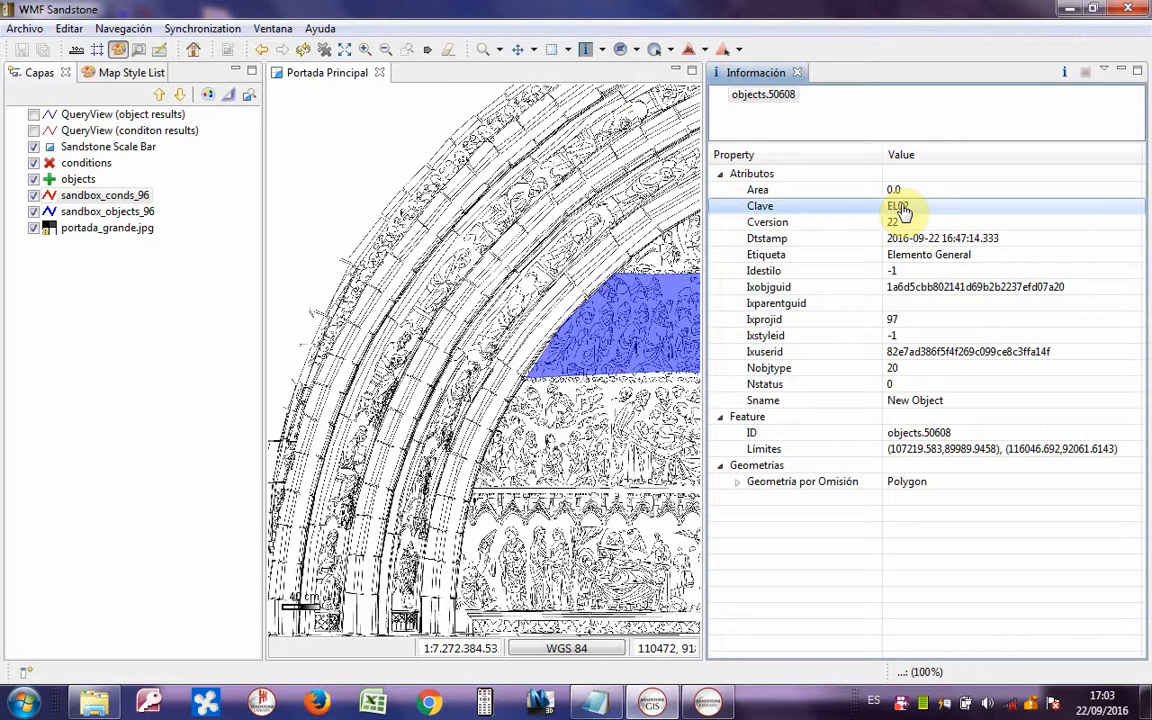
left_click(920, 256)
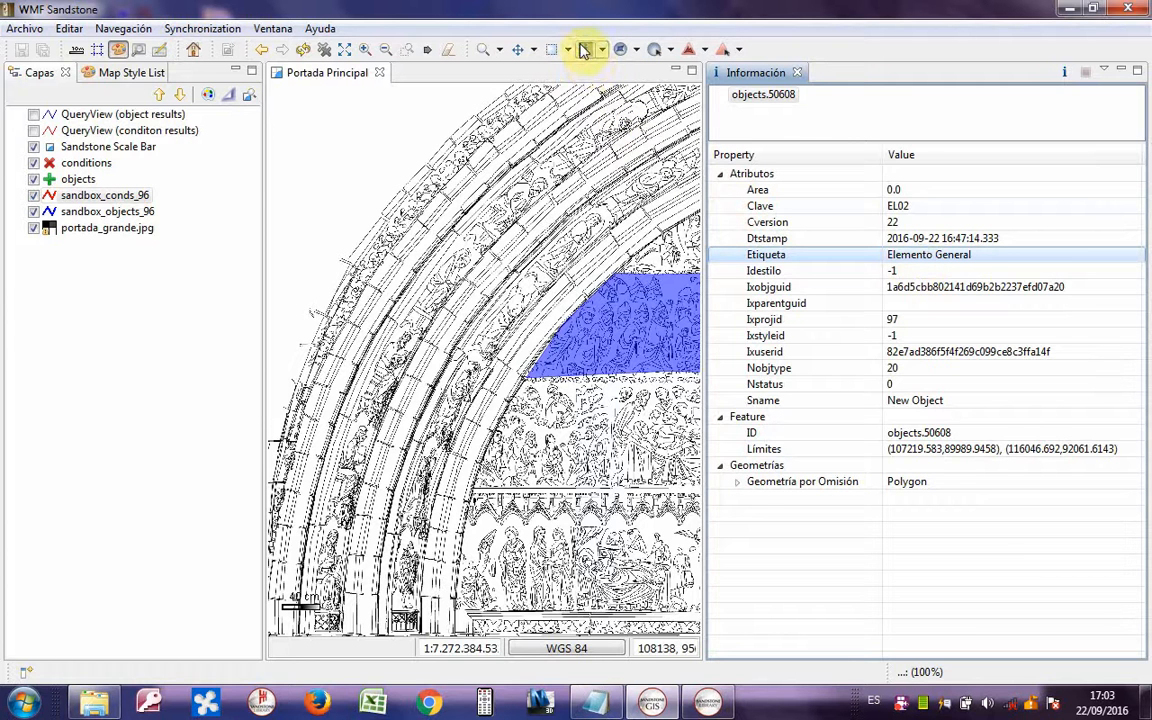
left_click(797, 72)
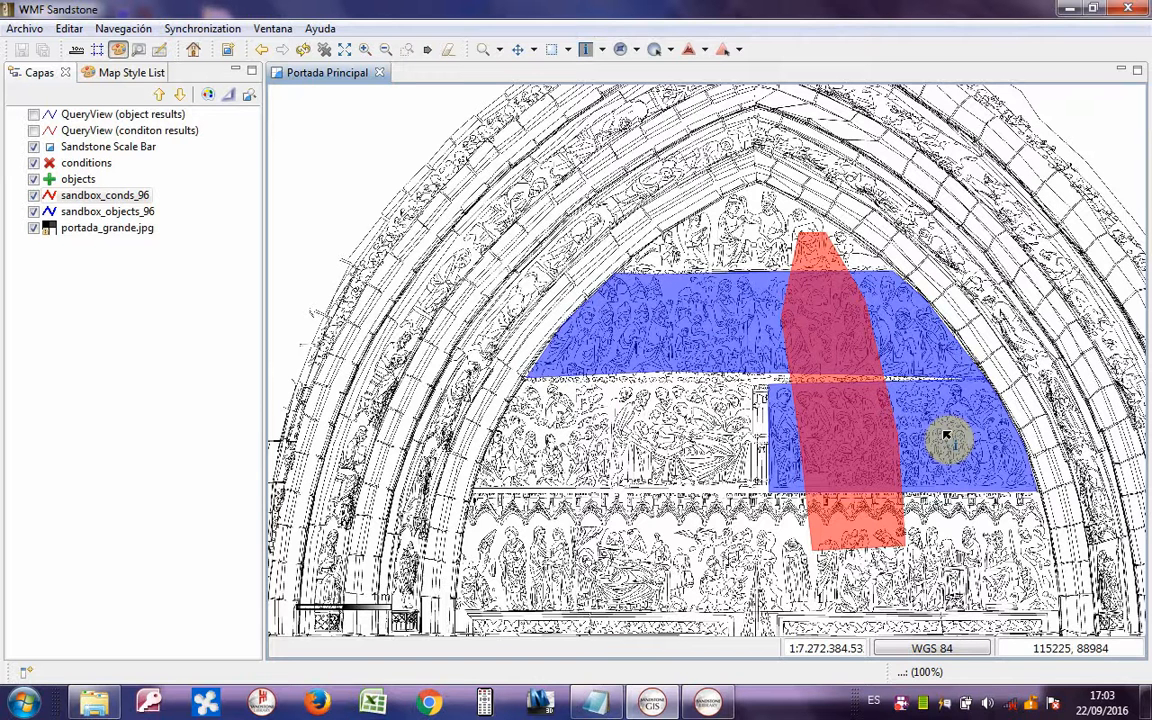
left_click(947, 437)
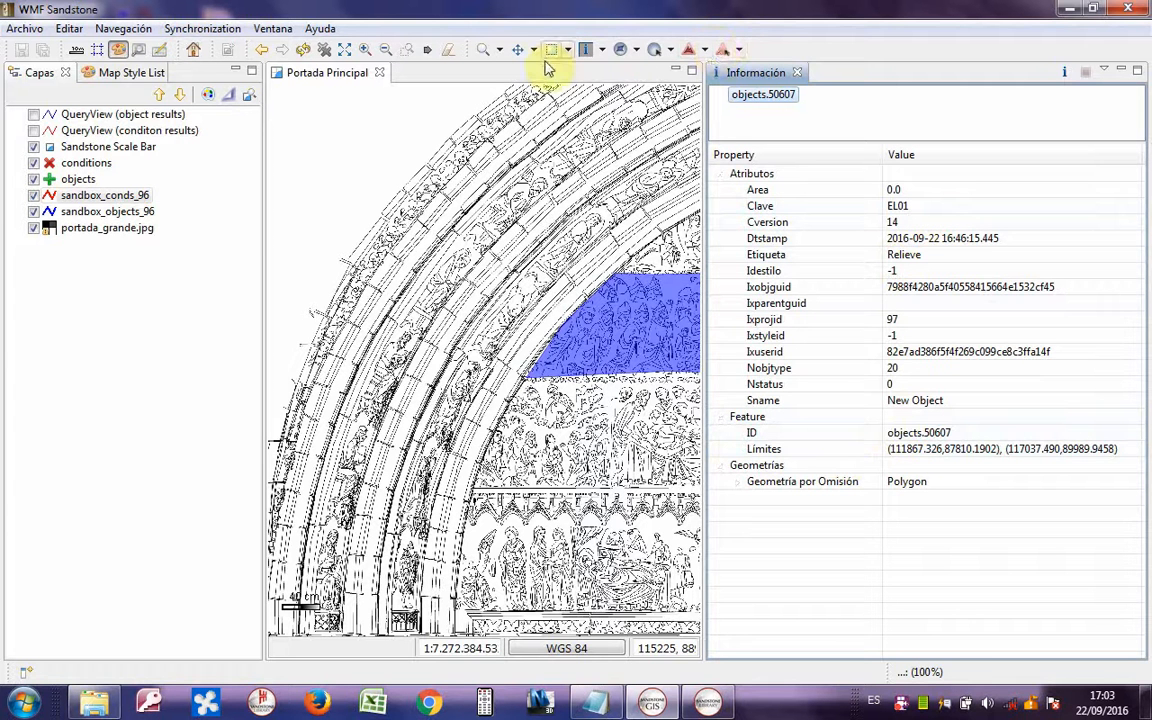
left_click(584, 50)
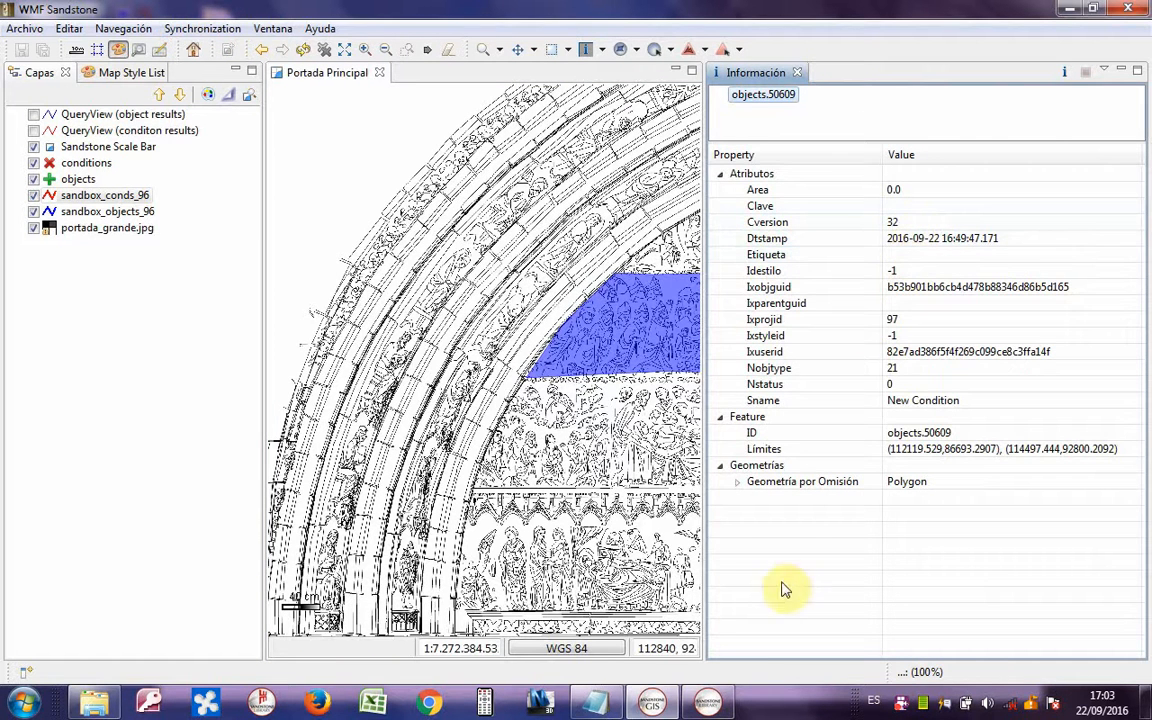
- Switch to Sandstone Library and set the label generator to Condiciones, with Clave based on the -Clave field and Etiqueta on -Clase
left_click(705, 705)
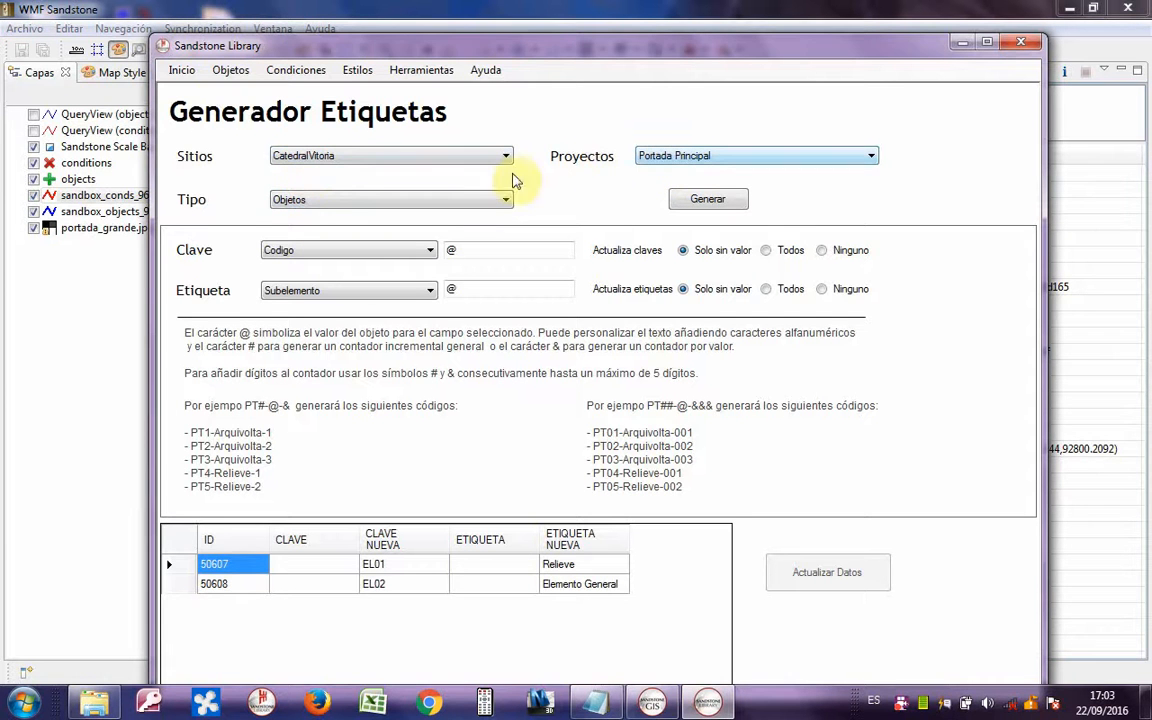
left_click(314, 198)
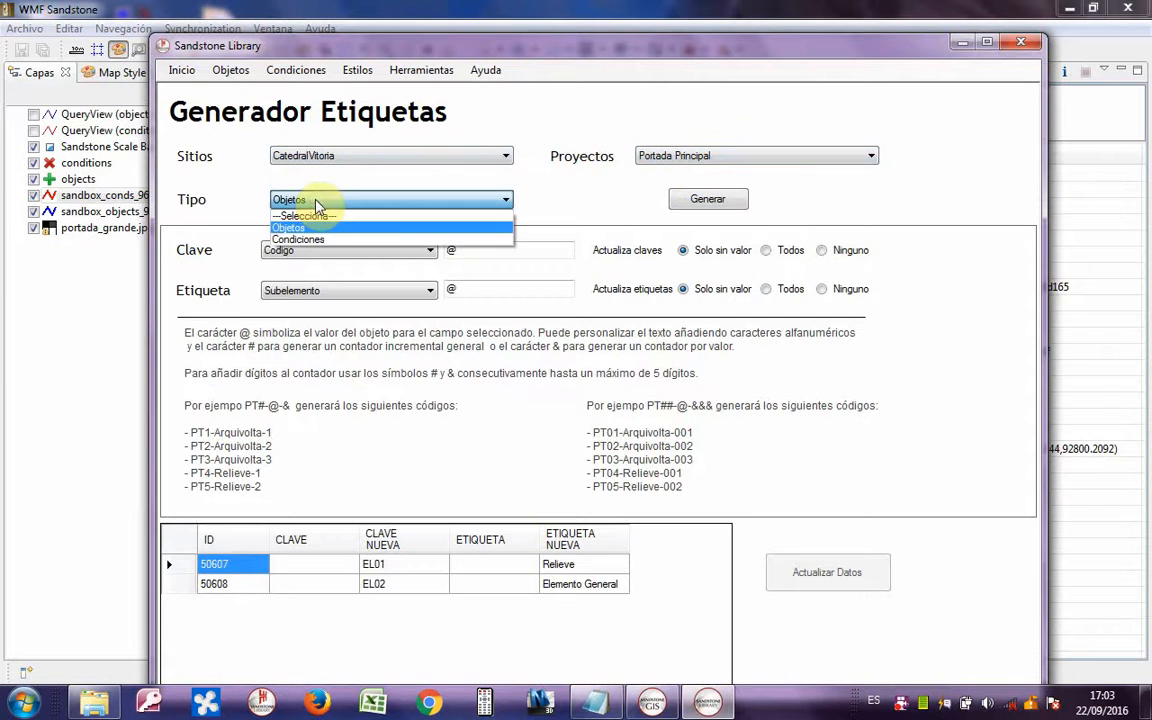
left_click(306, 240)
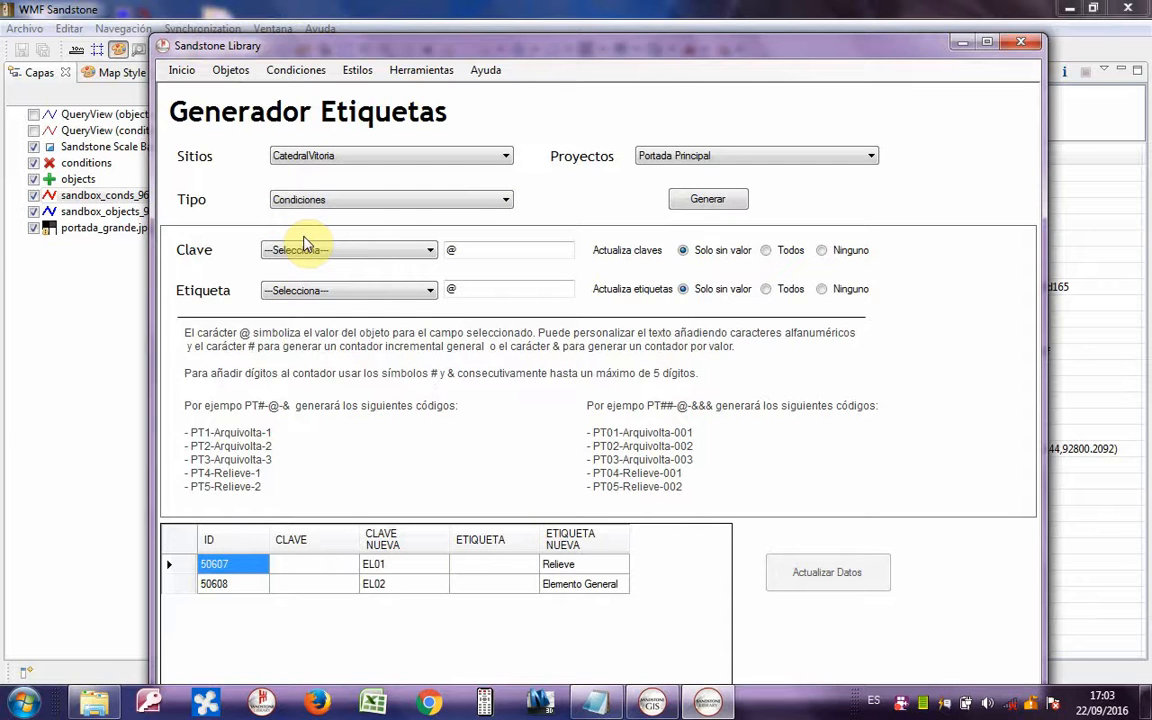
left_click(307, 251)
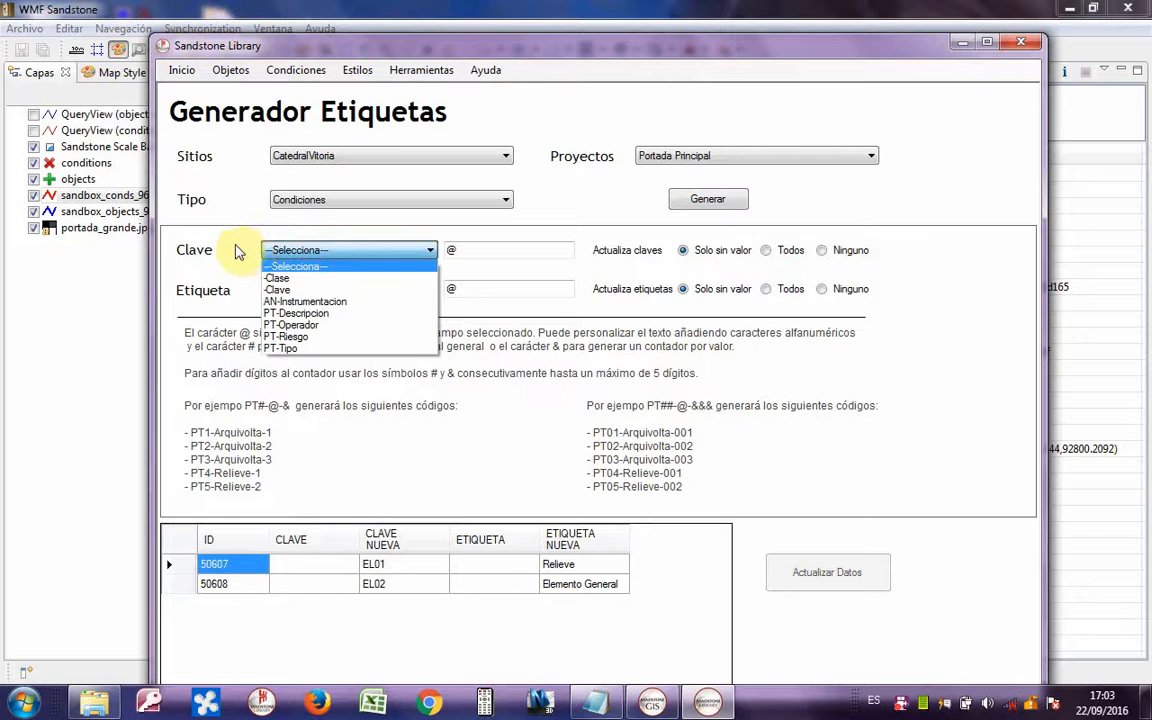
left_click(284, 290)
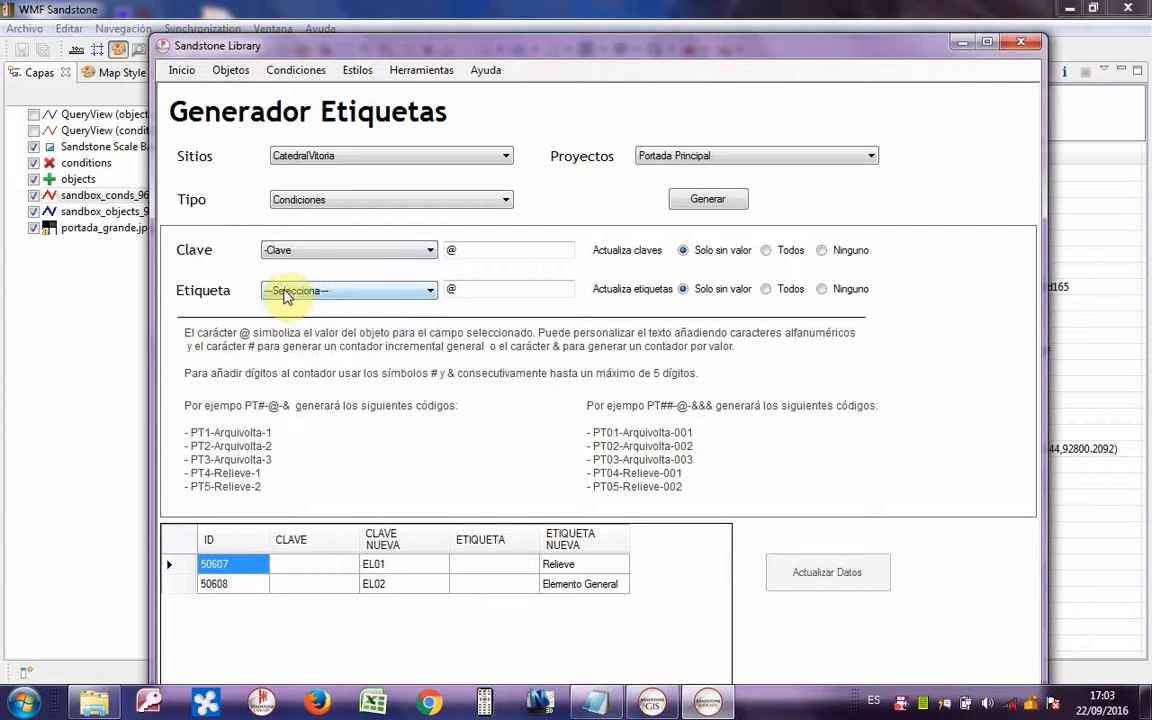
left_click(285, 292)
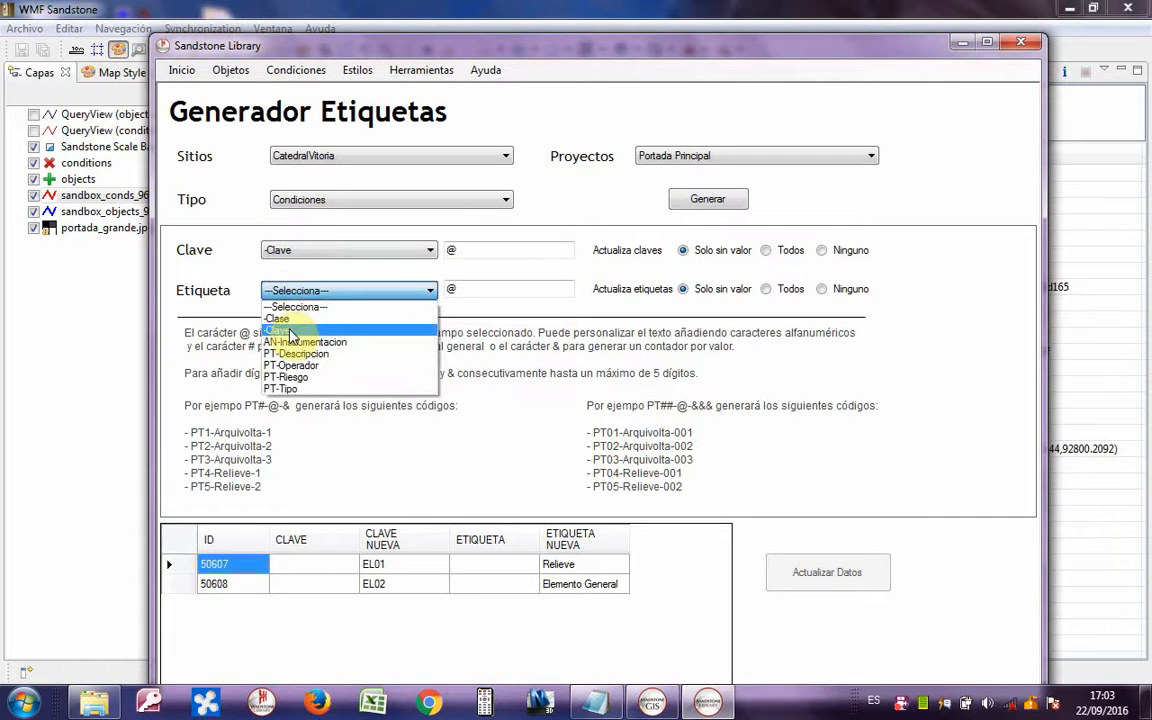
left_click(285, 318)
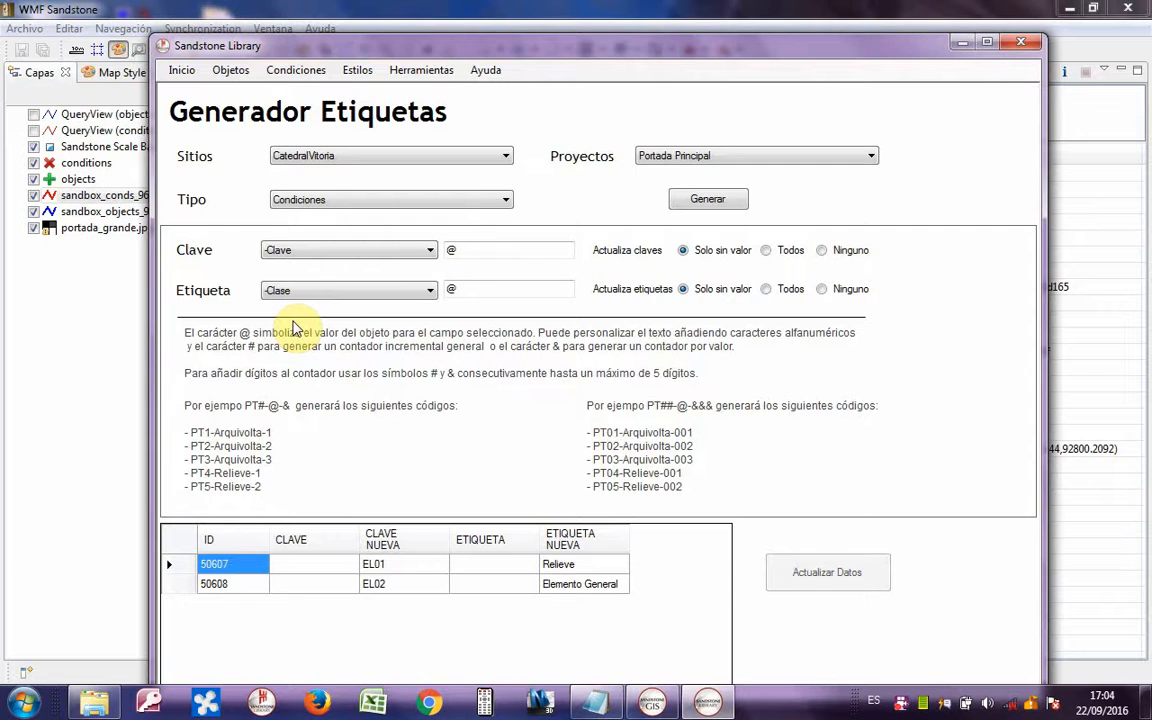
- Generate the new condition key and label and update the project data with them
left_click(708, 201)
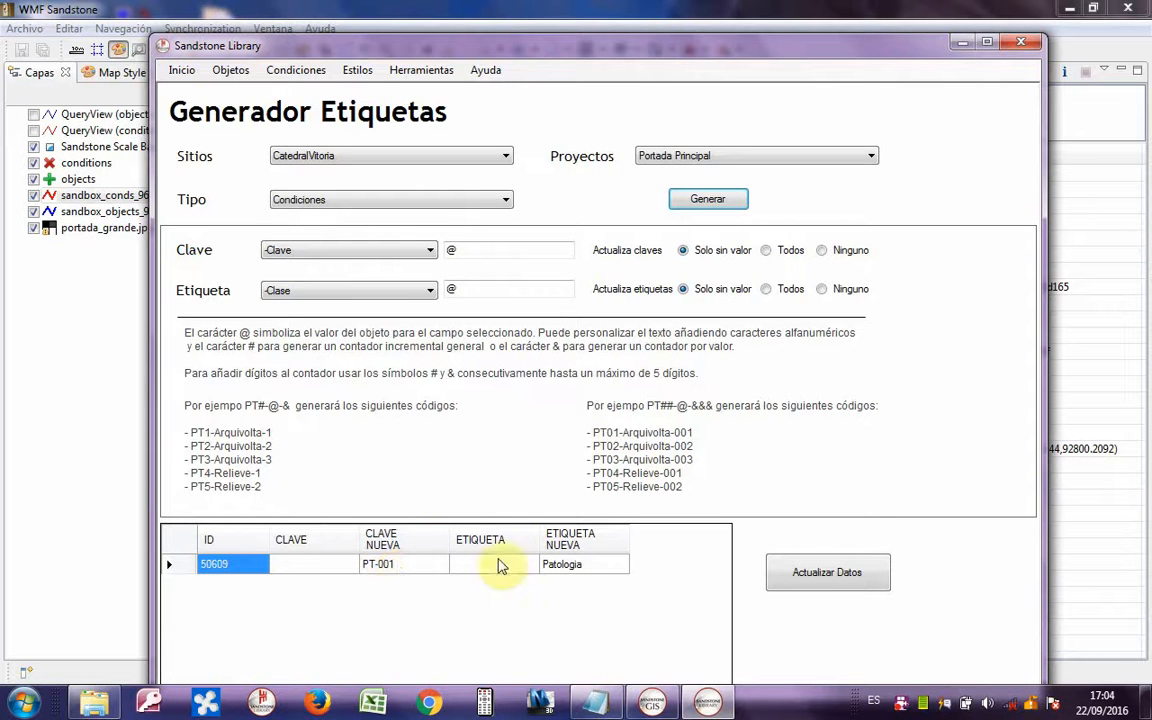
left_click(789, 574)
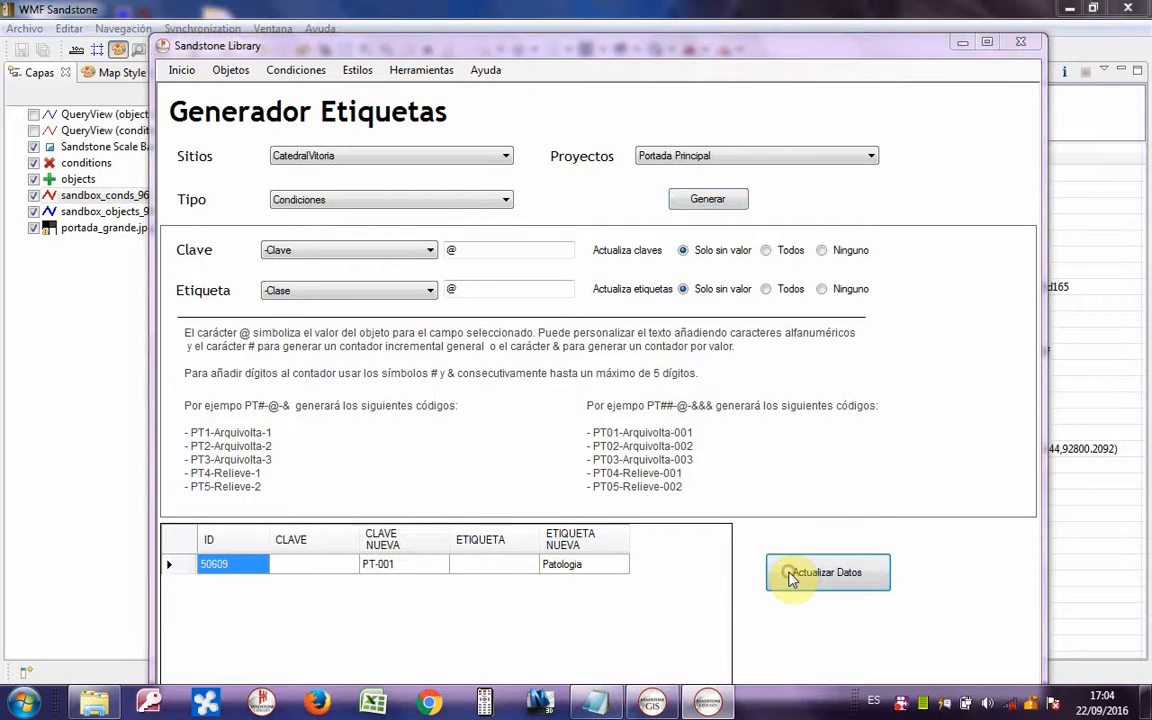
left_click(650, 405)
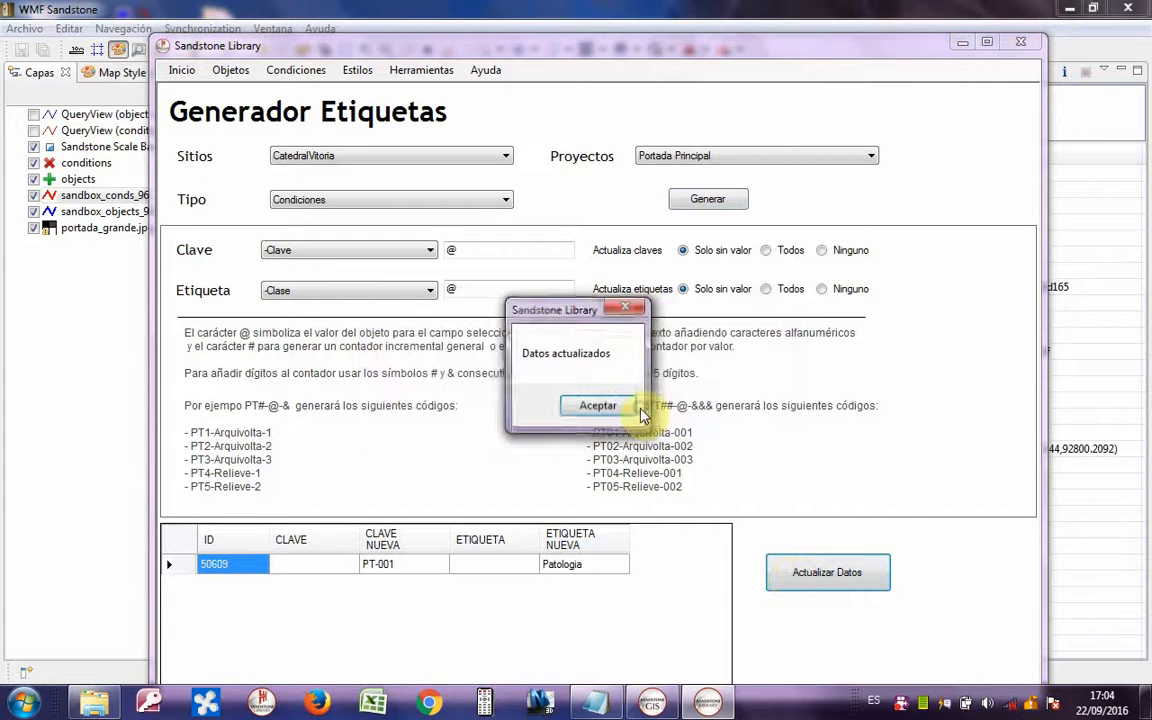
left_click(600, 405)
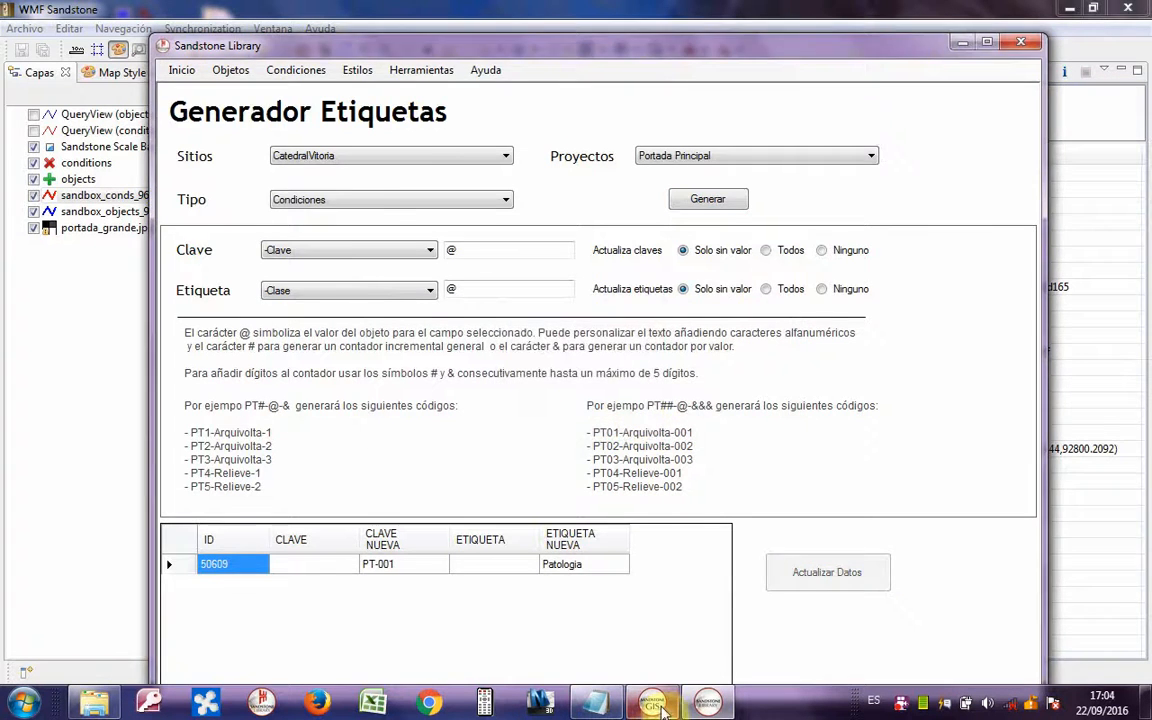
- Switch to WMF Sandstone and check the Clave and Etiqueta attributes of the red condition polygon
left_click(656, 702)
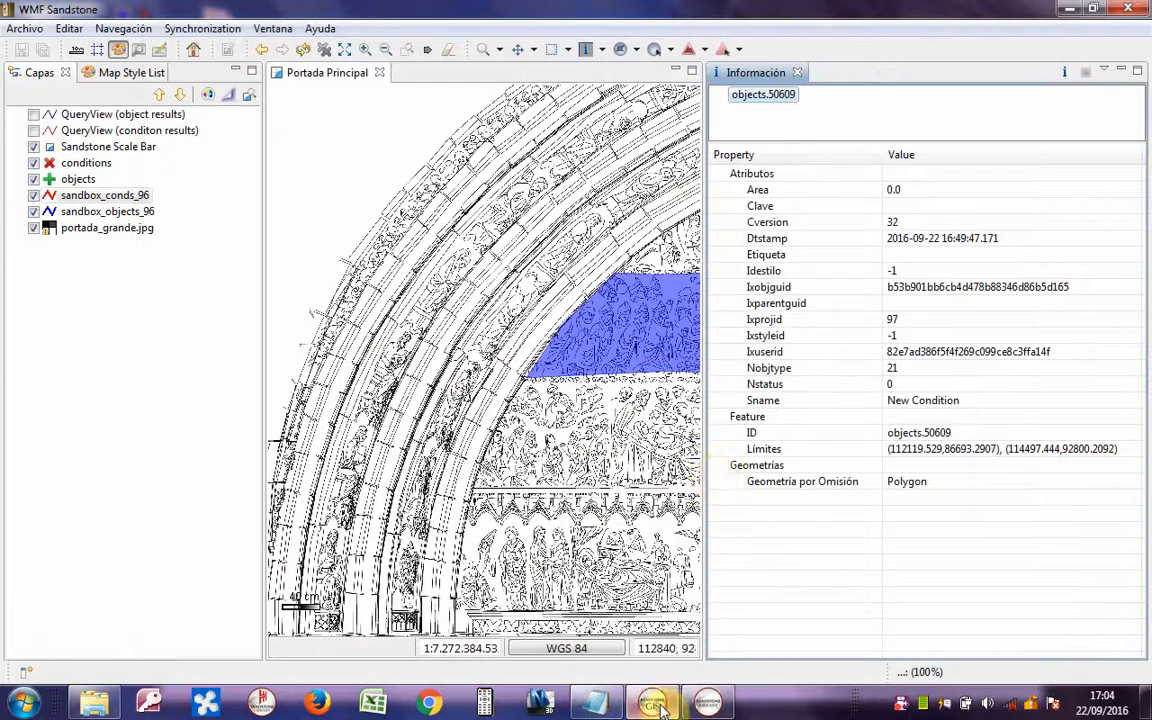
left_click(797, 72)
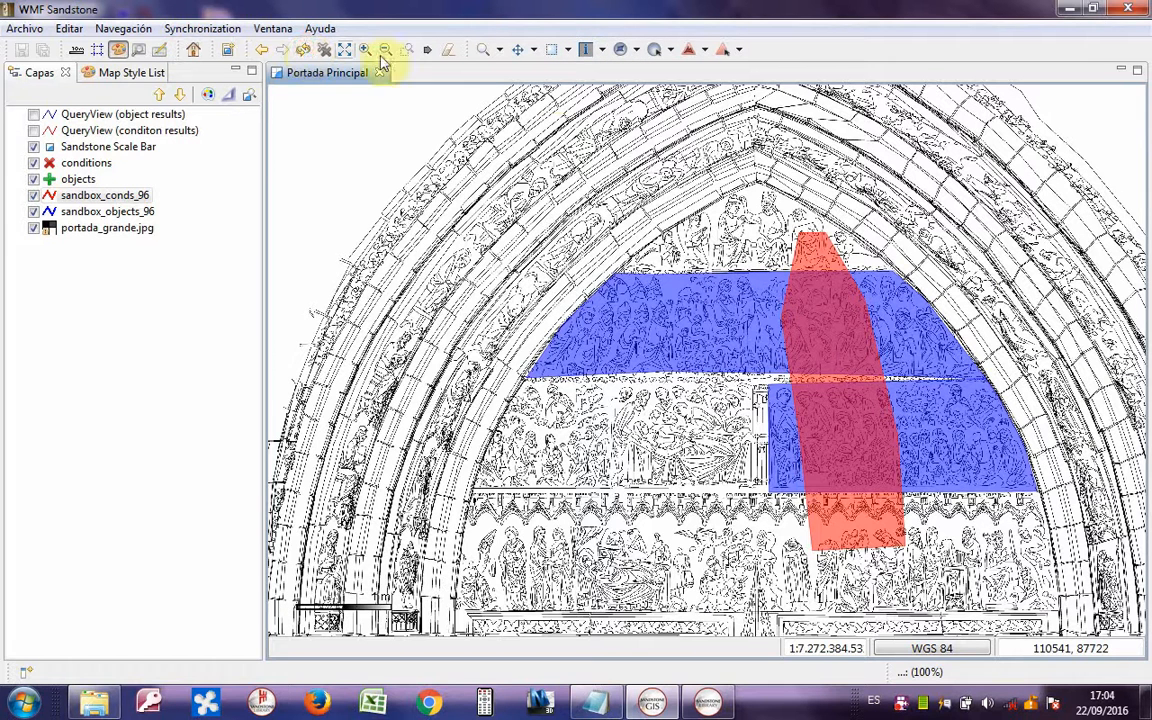
left_click(827, 266)
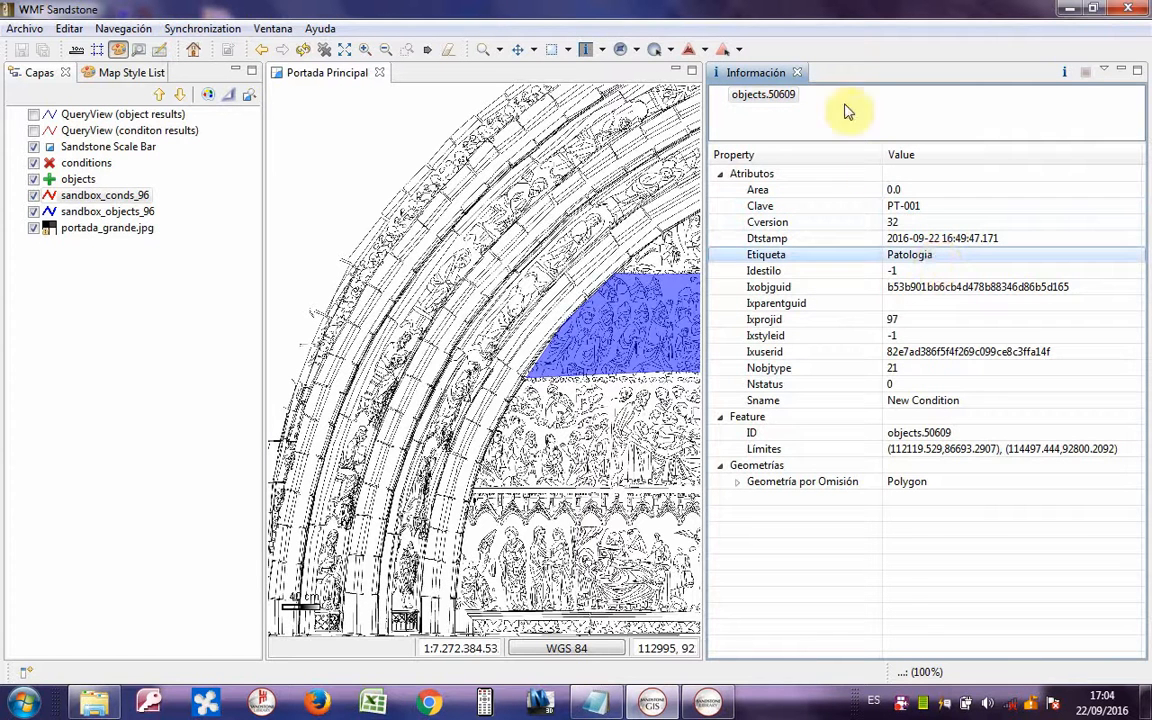
left_click(797, 73)
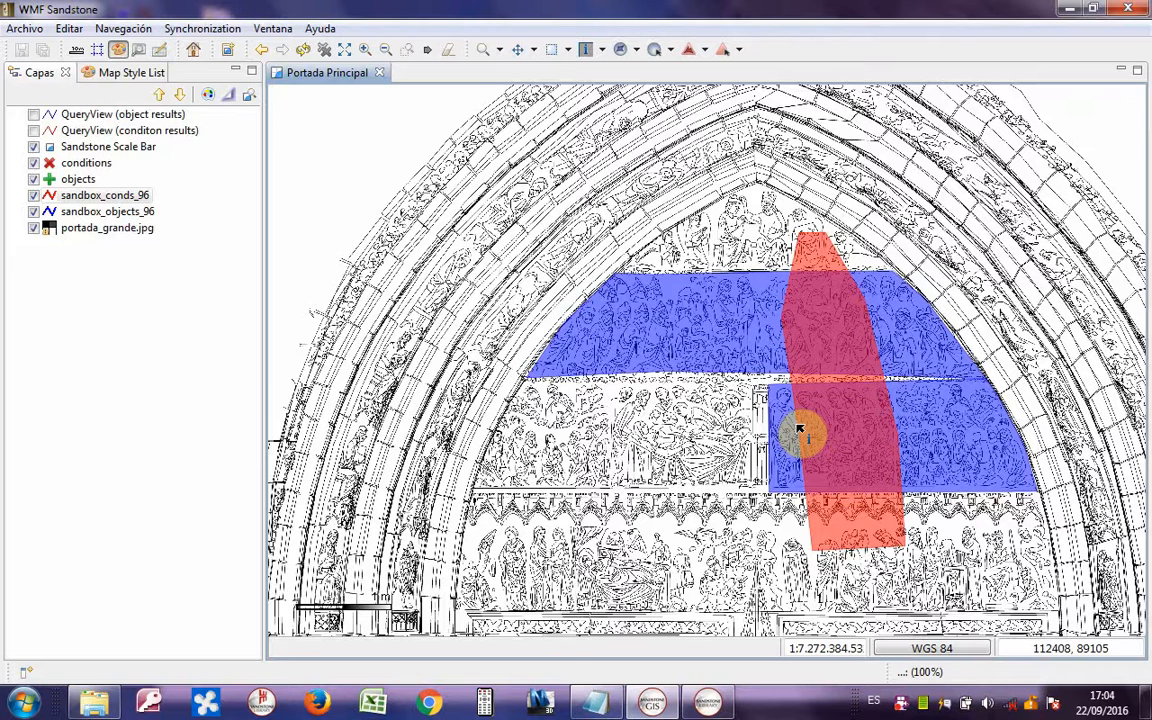
- Switch to Sandstone Library and set up the area calculation for the CatedralVitoria site and the Portada Principal project
left_click(710, 704)
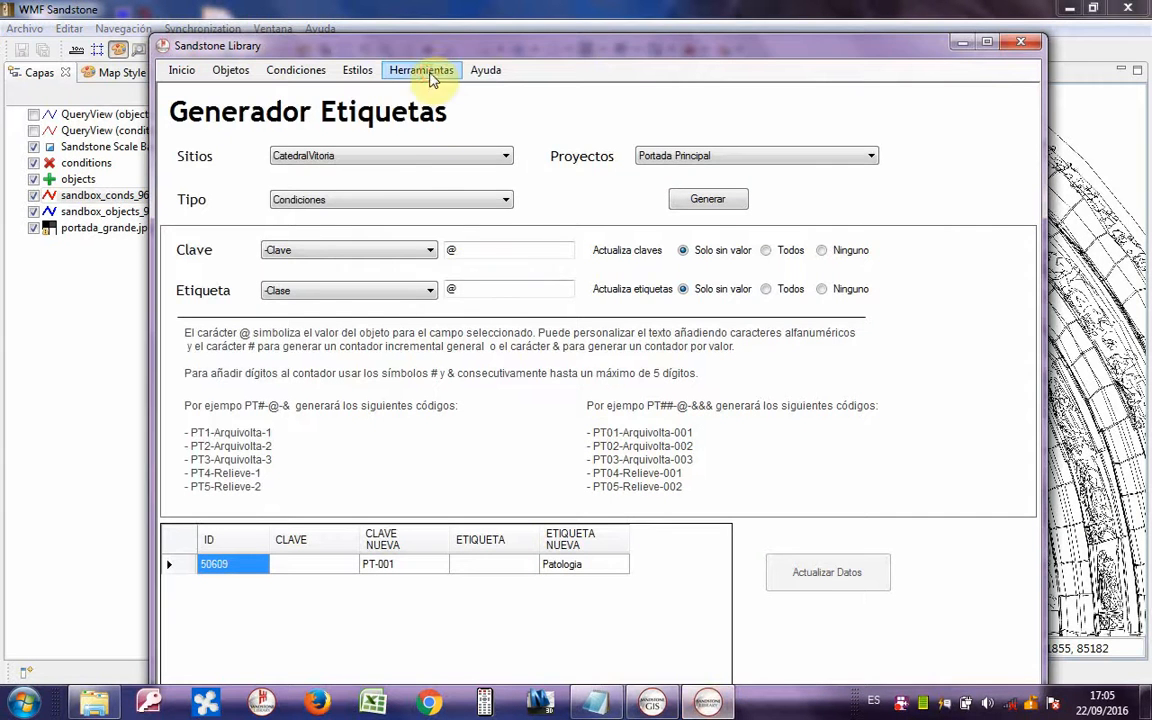
left_click(424, 70)
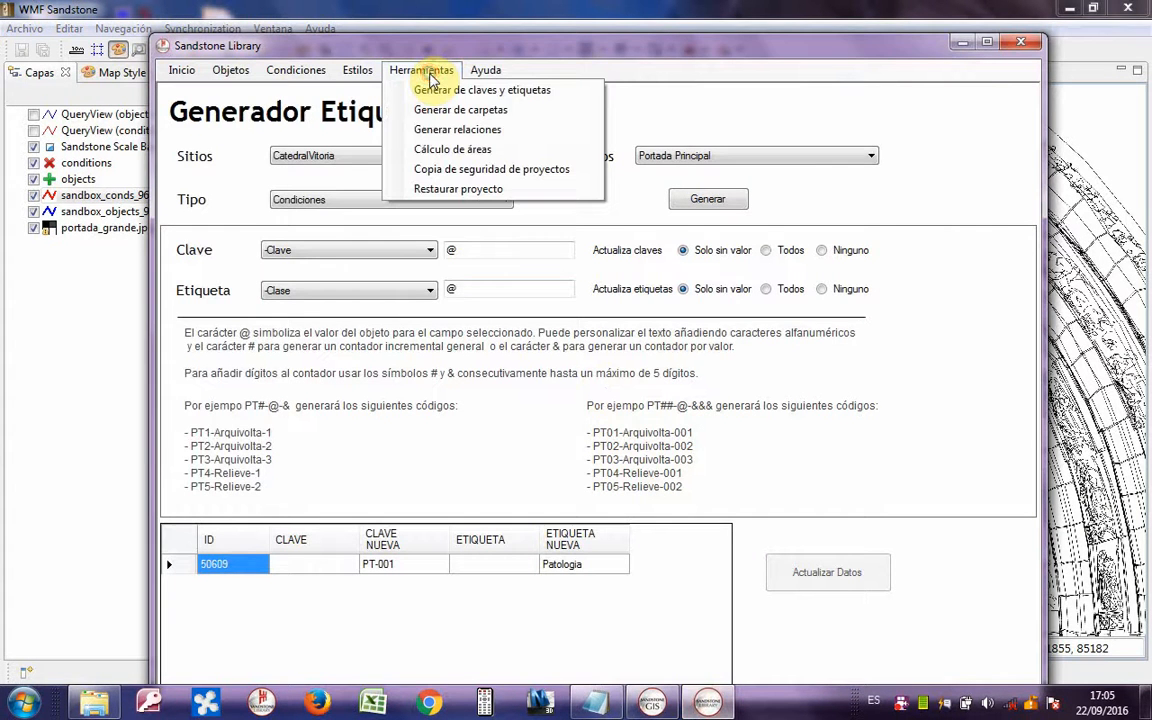
left_click(447, 152)
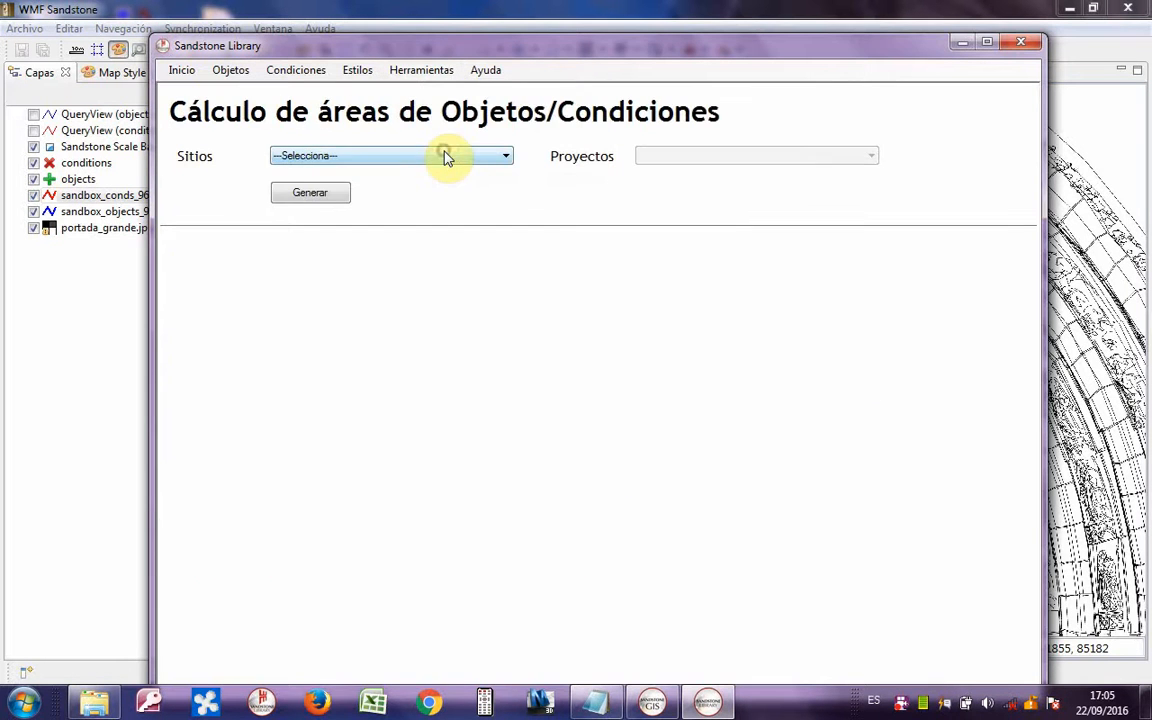
left_click(443, 156)
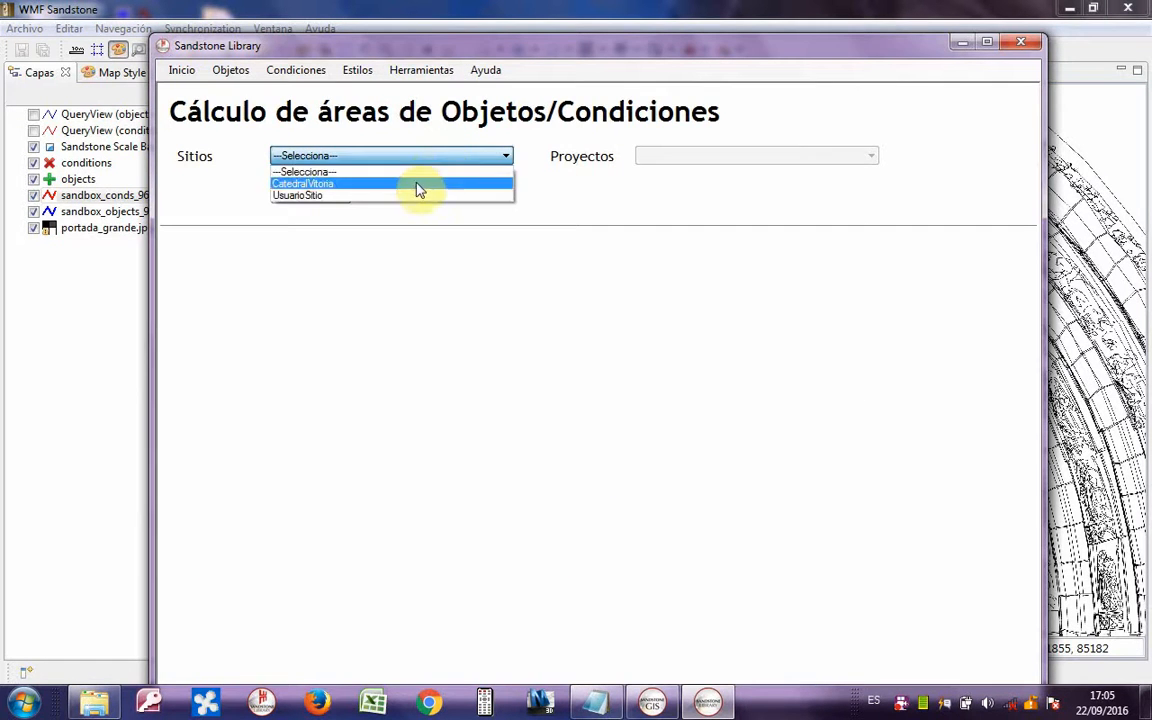
left_click(417, 186)
left_click(694, 157)
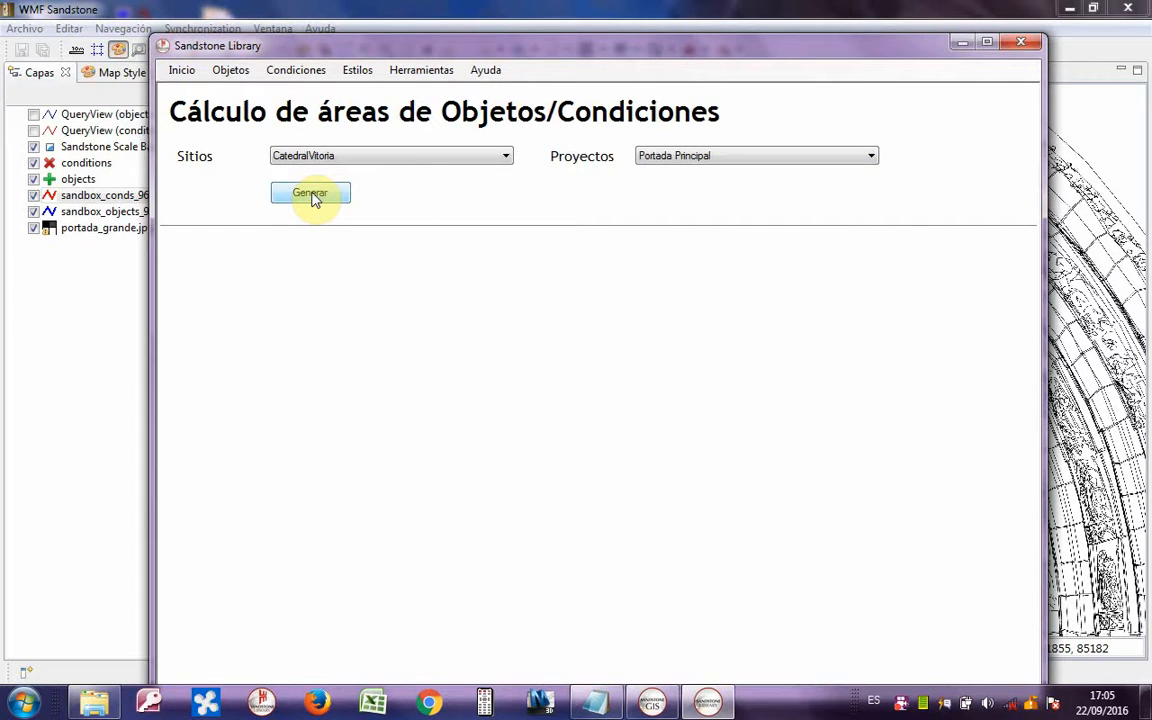
- Calculate and update the areas of all the project's objects and conditions
left_click(312, 195)
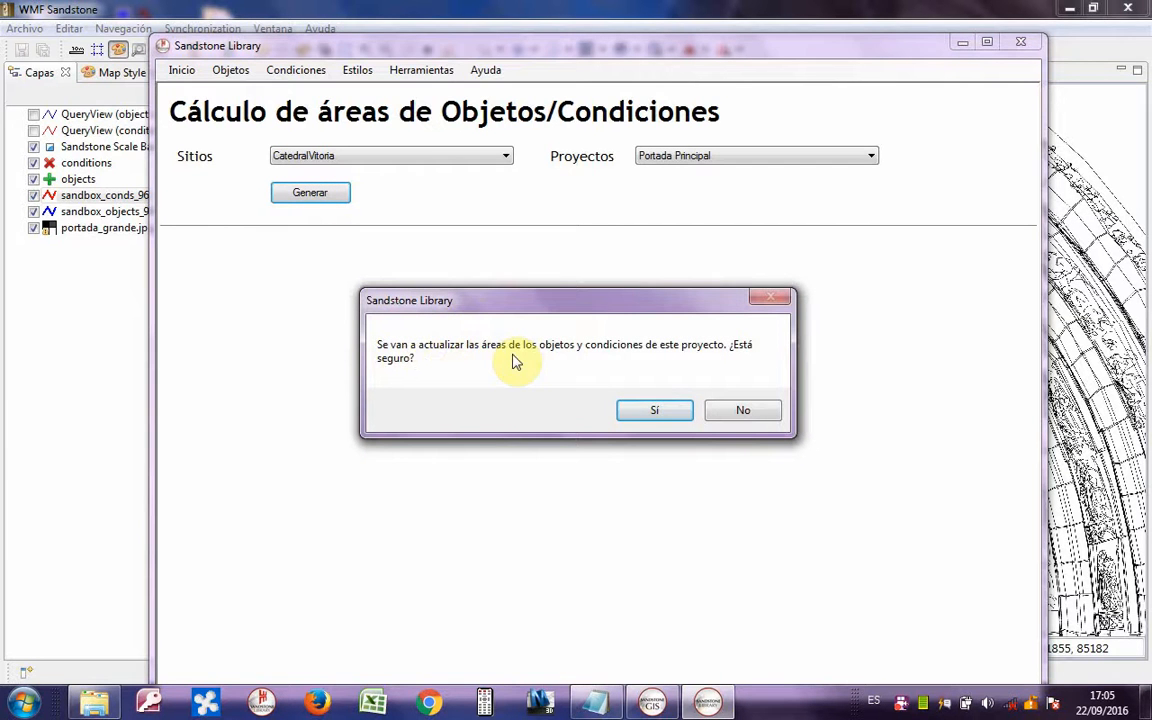
left_click(668, 411)
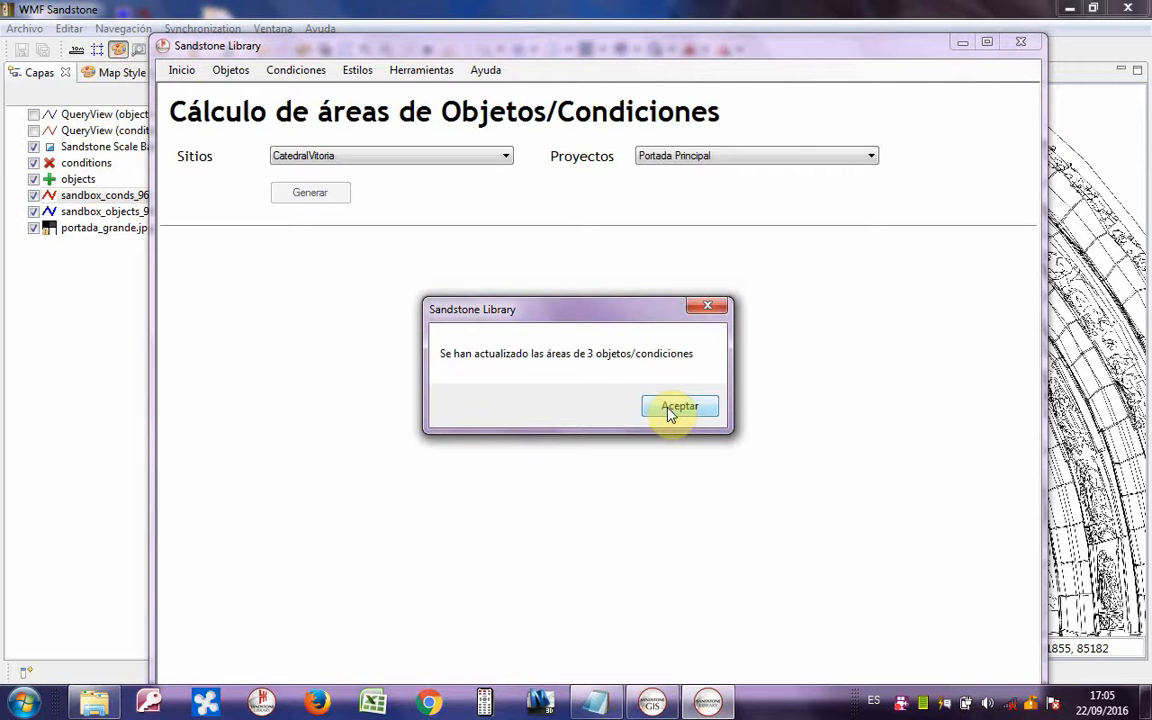
left_click(669, 411)
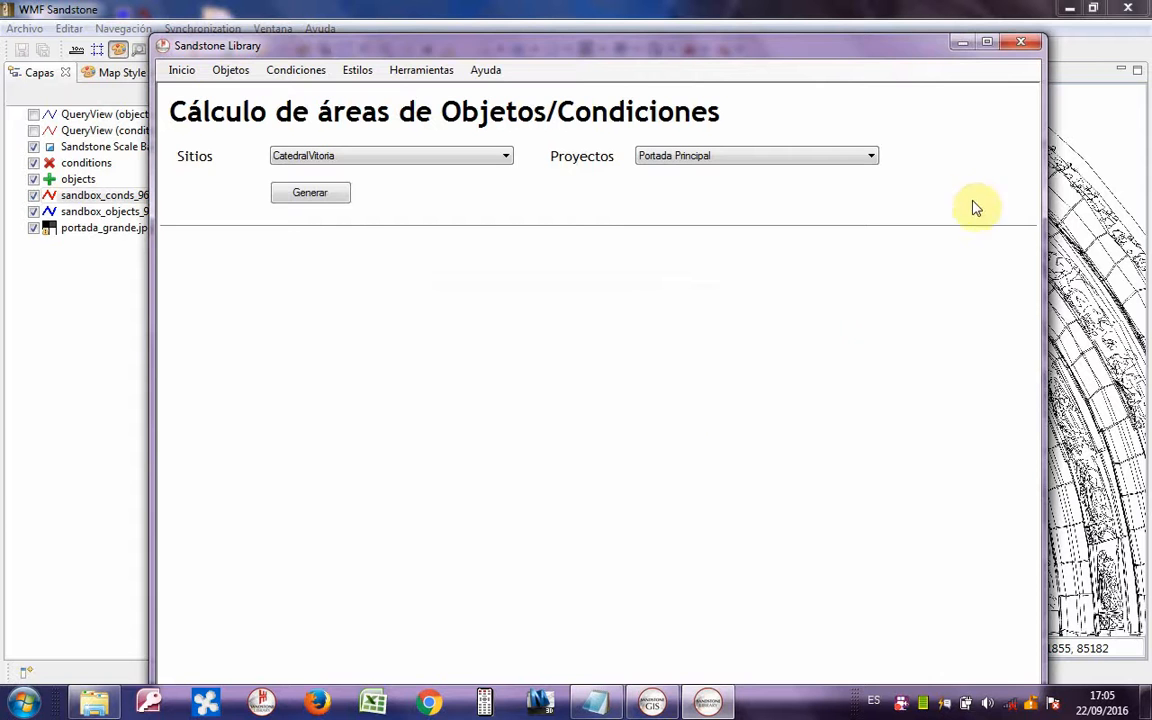
- Return to WMF Sandstone and check the Area attribute of the red condition polygon and the upper blue object polygon
left_click(1022, 44)
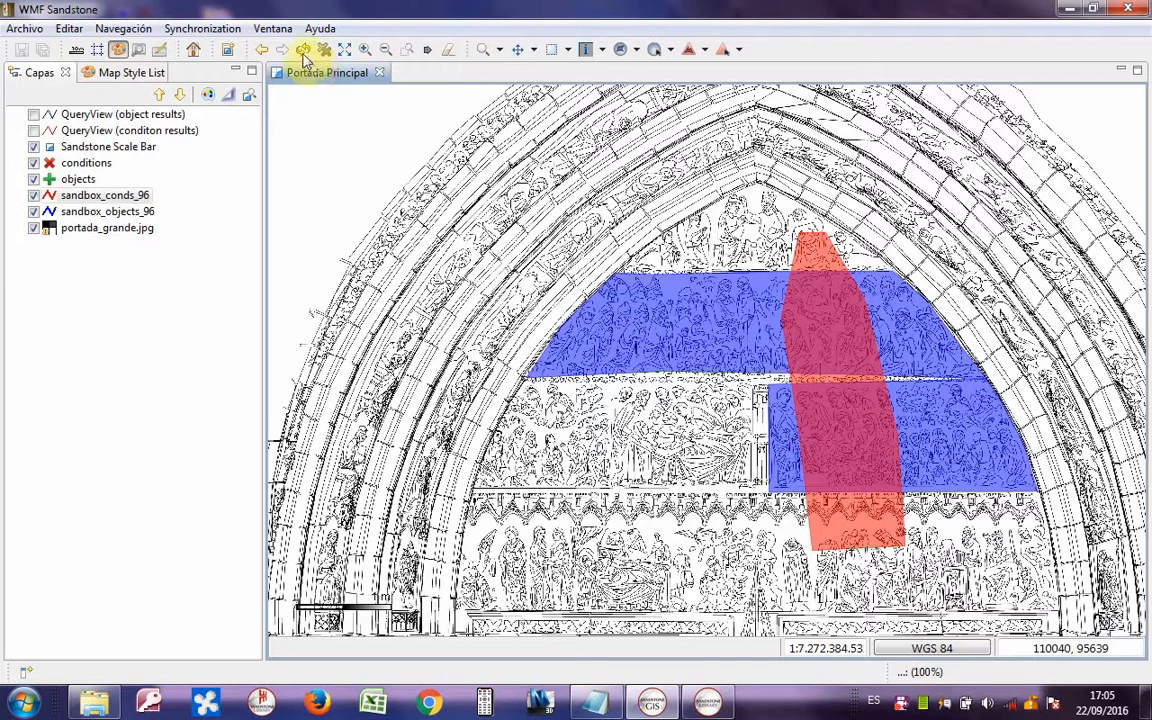
left_click(586, 49)
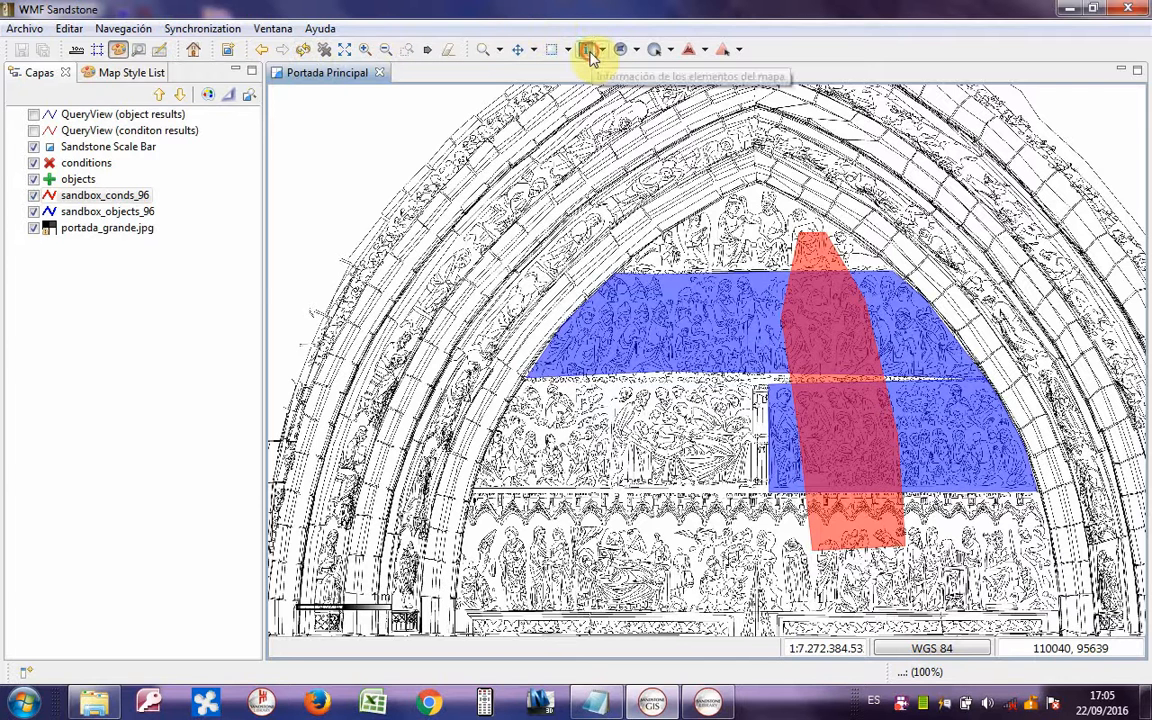
left_click(830, 256)
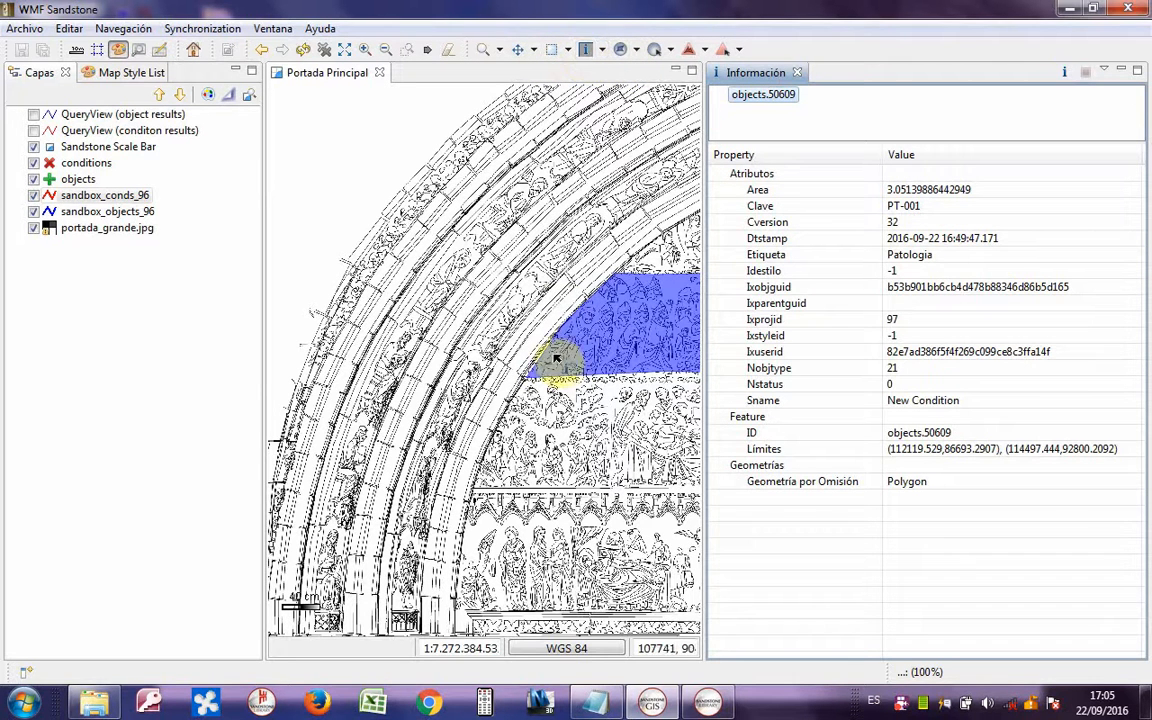
left_click(675, 293)
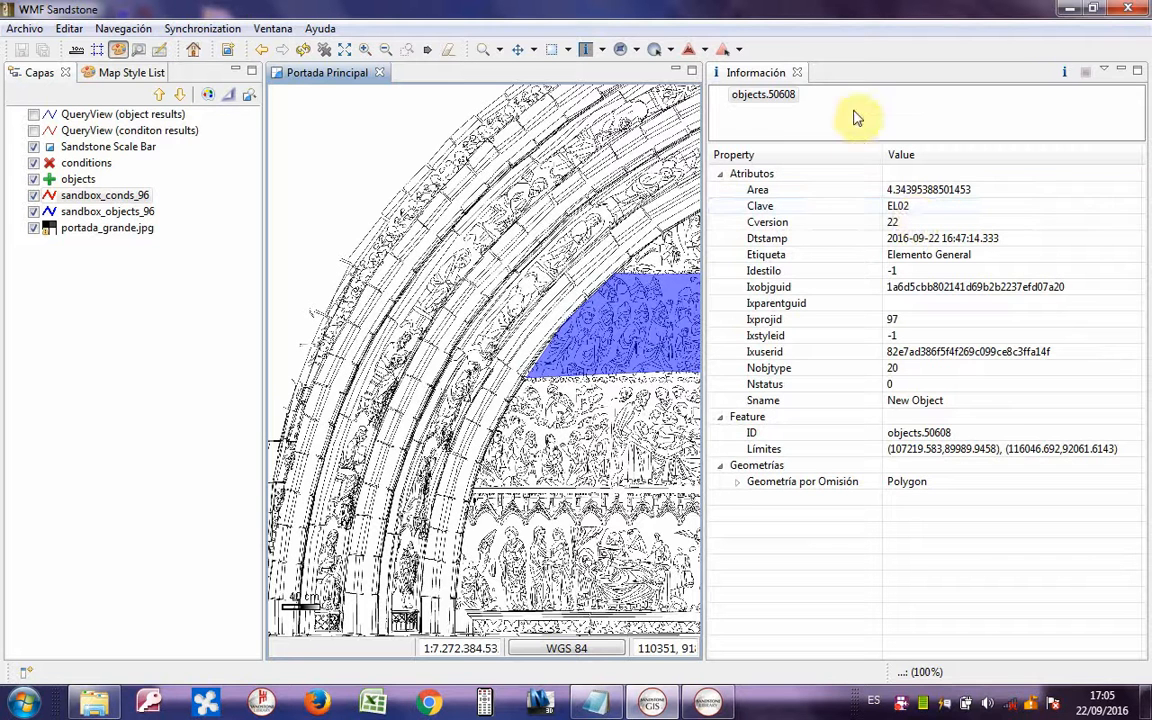
left_click(797, 74)
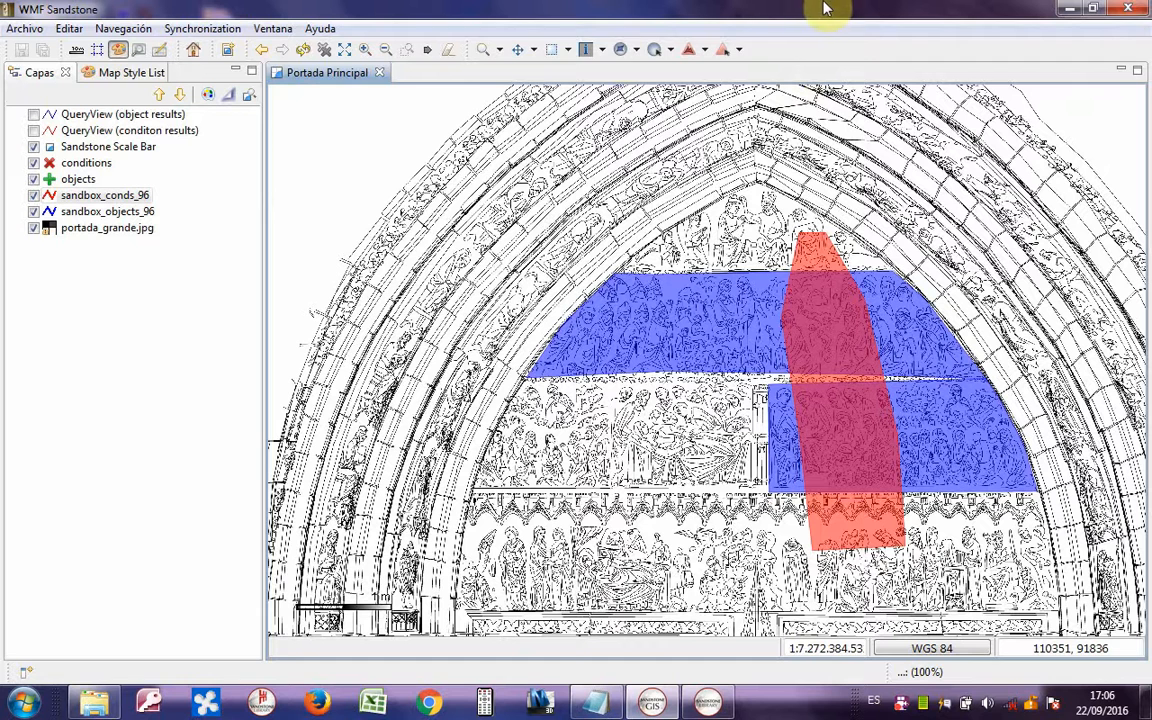
left_click(586, 50)
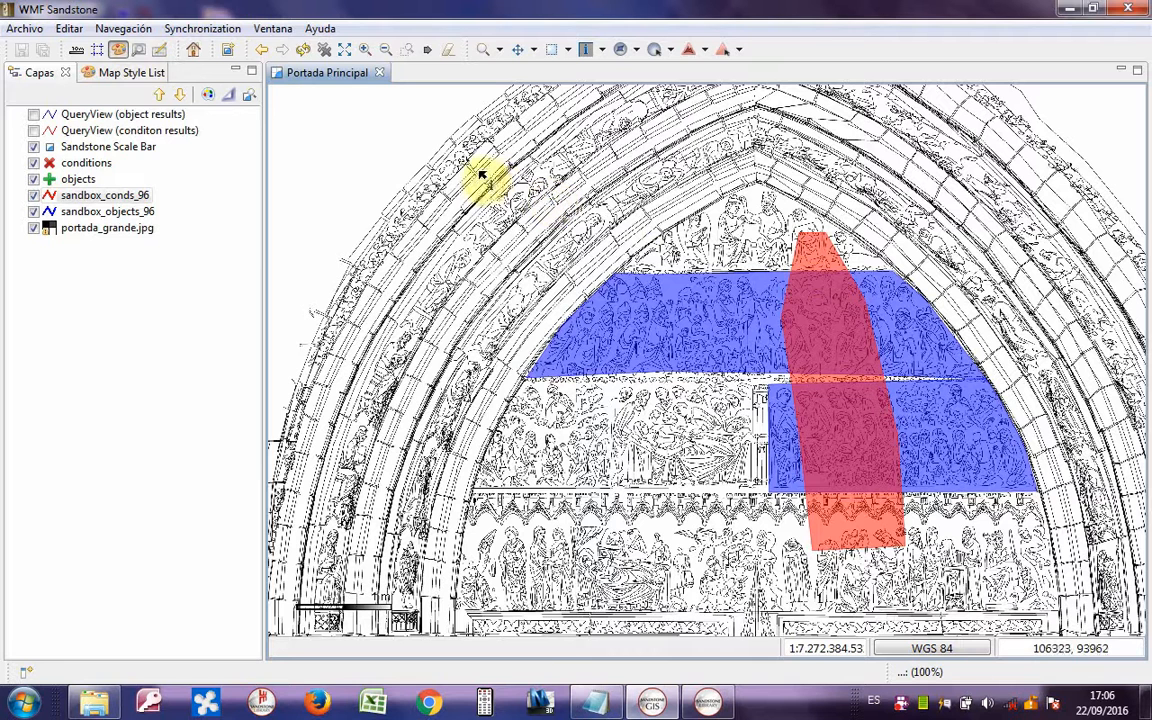
- Open the query view and add an attribute filter on the Codigo field of the object form values
left_click(140, 52)
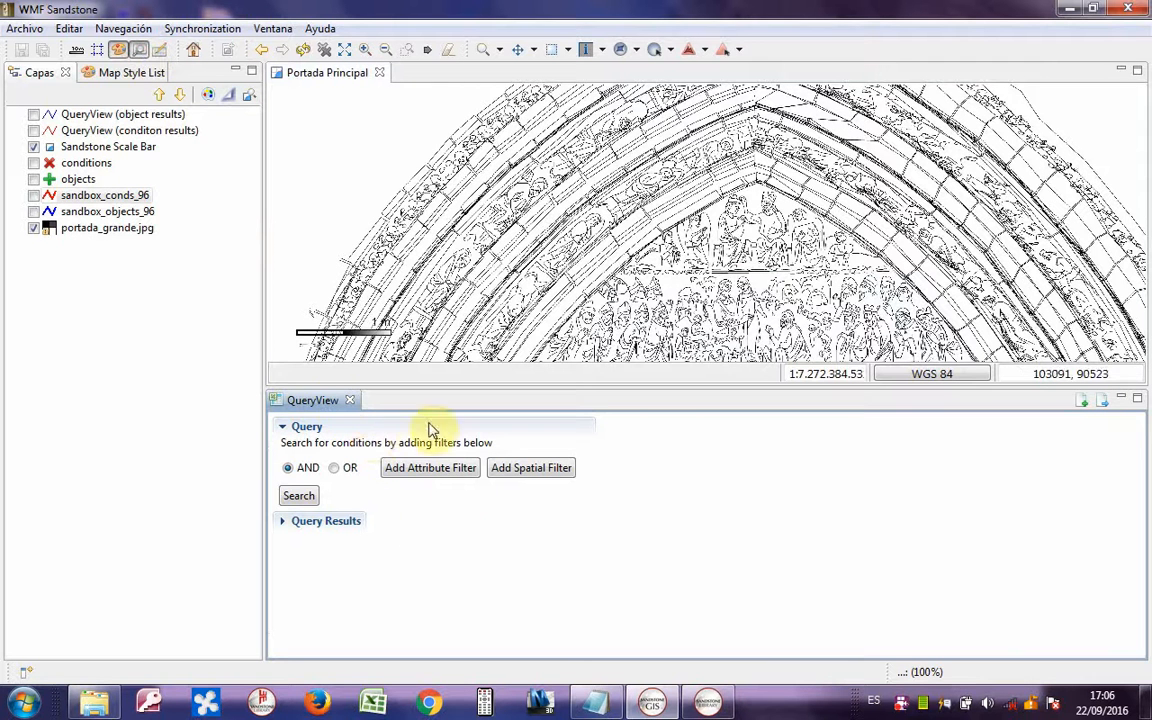
left_click(435, 468)
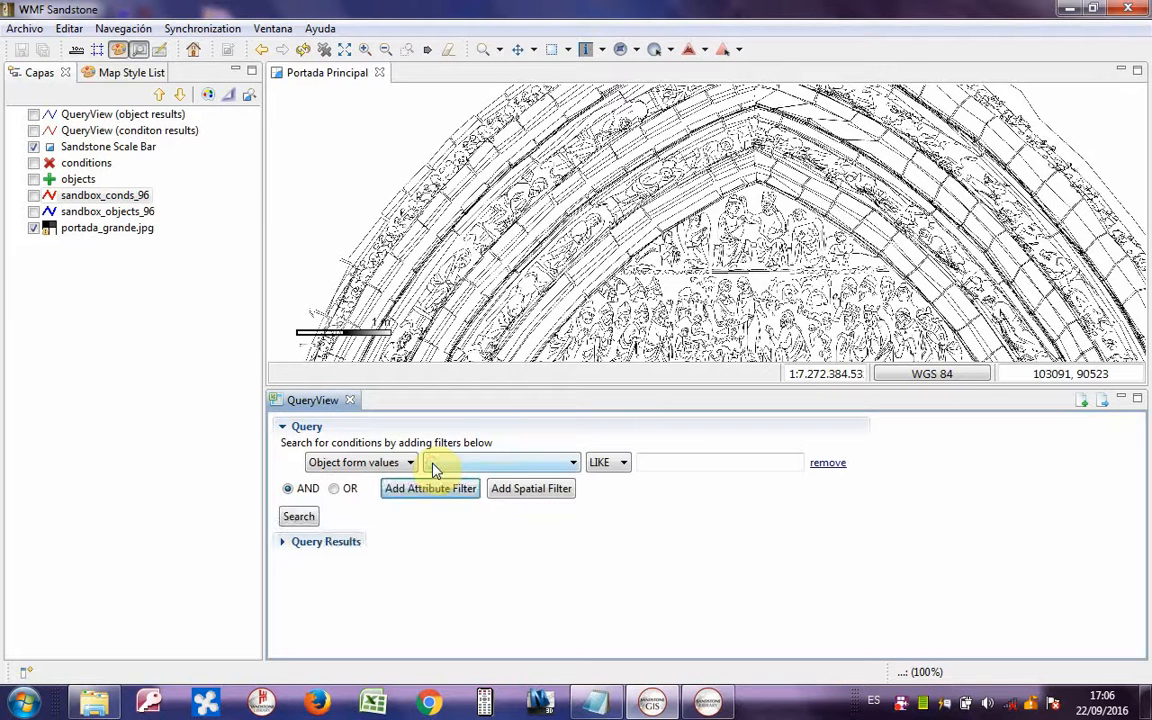
left_click(408, 463)
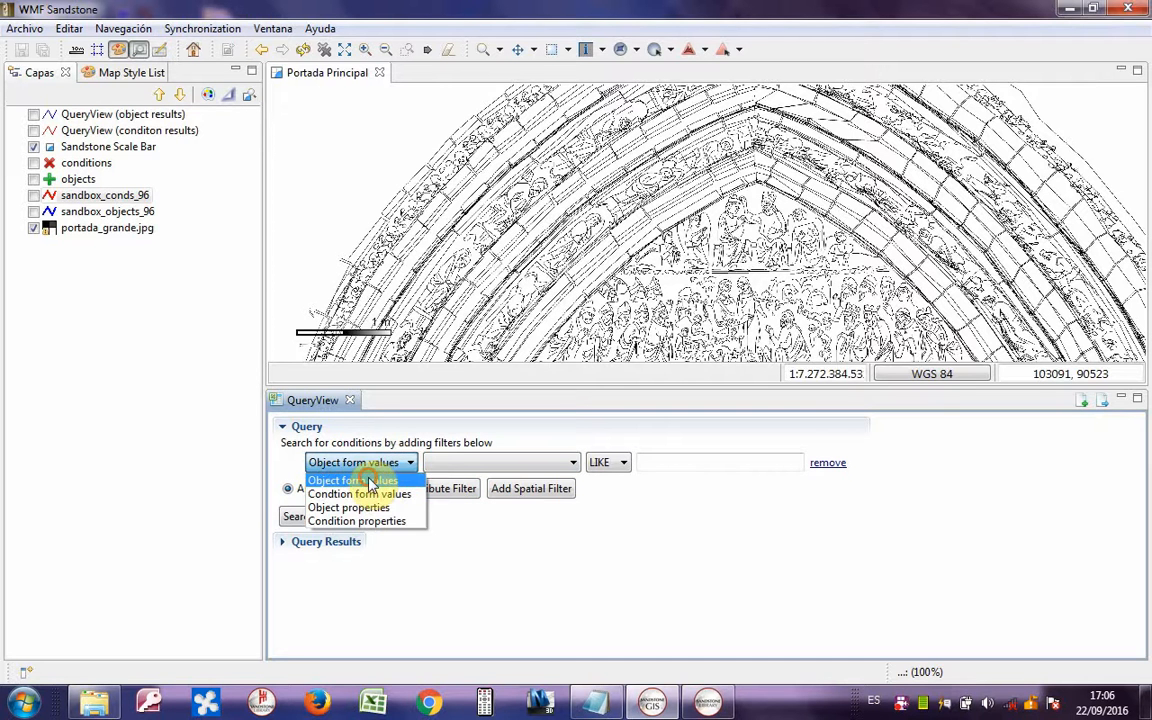
left_click(377, 480)
left_click(520, 463)
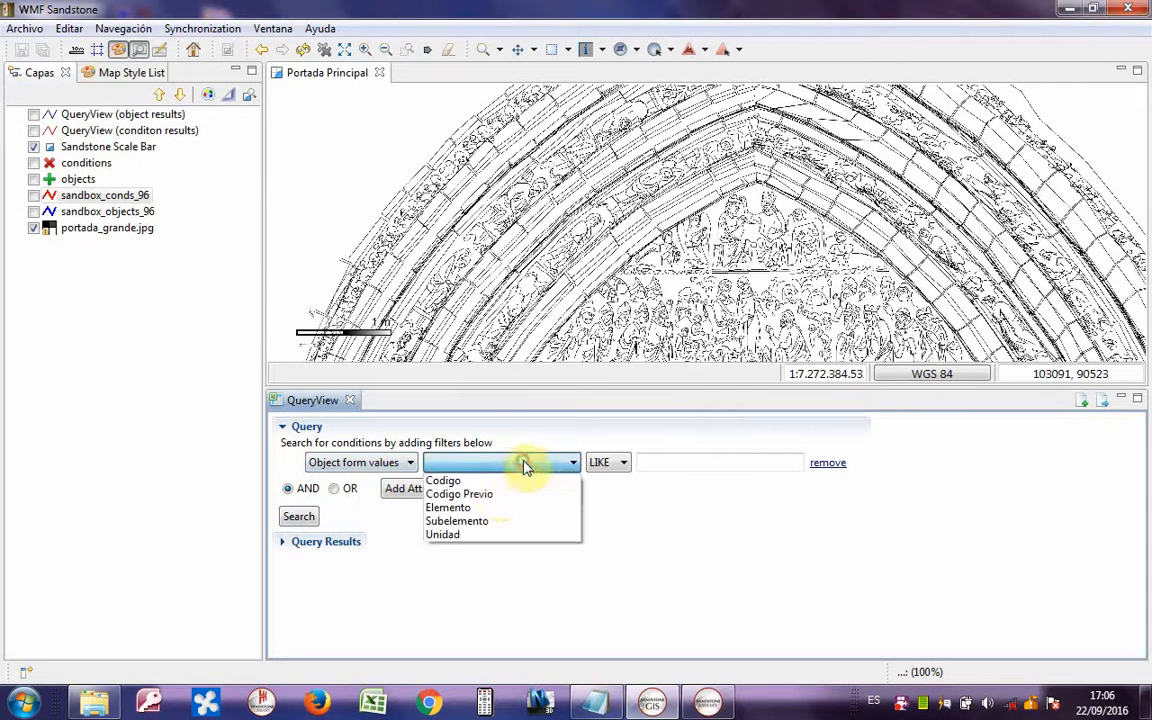
left_click(476, 485)
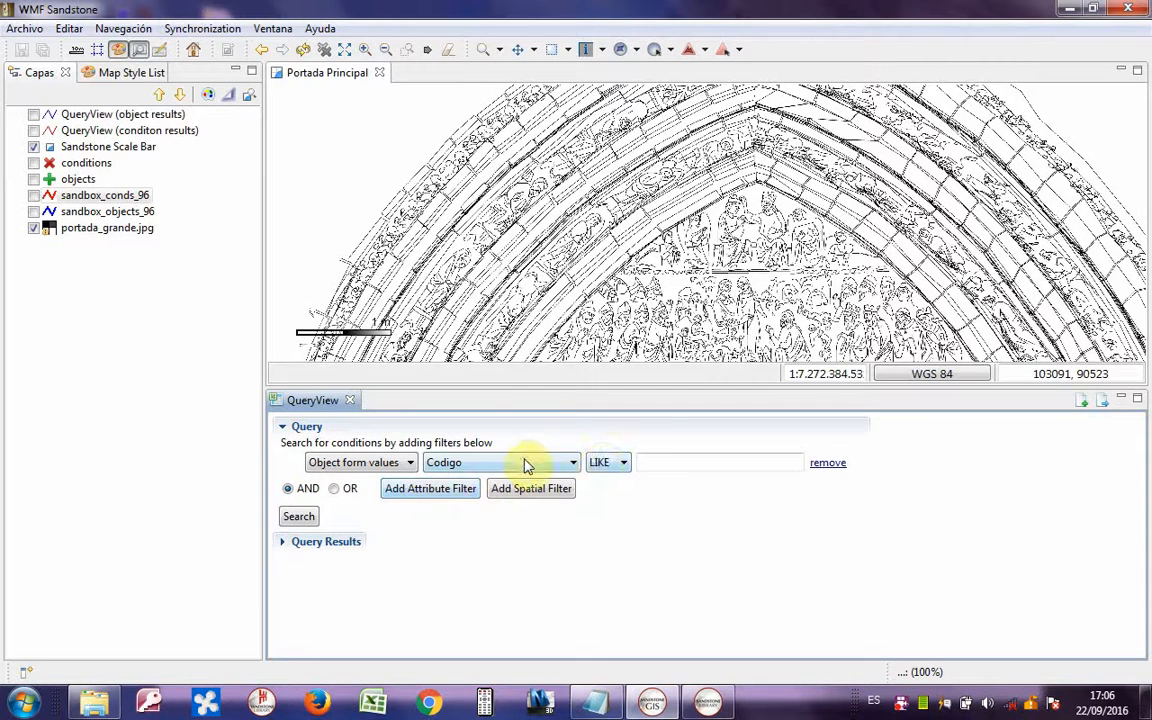
- Search for objects whose Codigo is like EL01 and review the query results
left_click(653, 460)
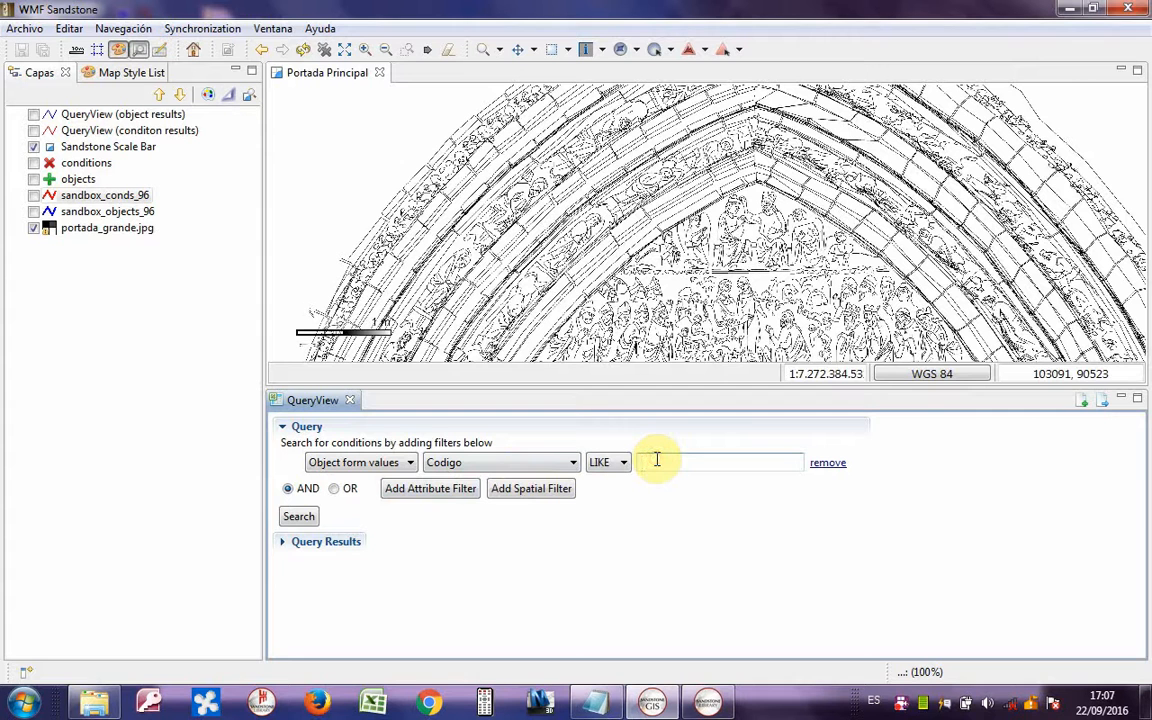
type("EL01")
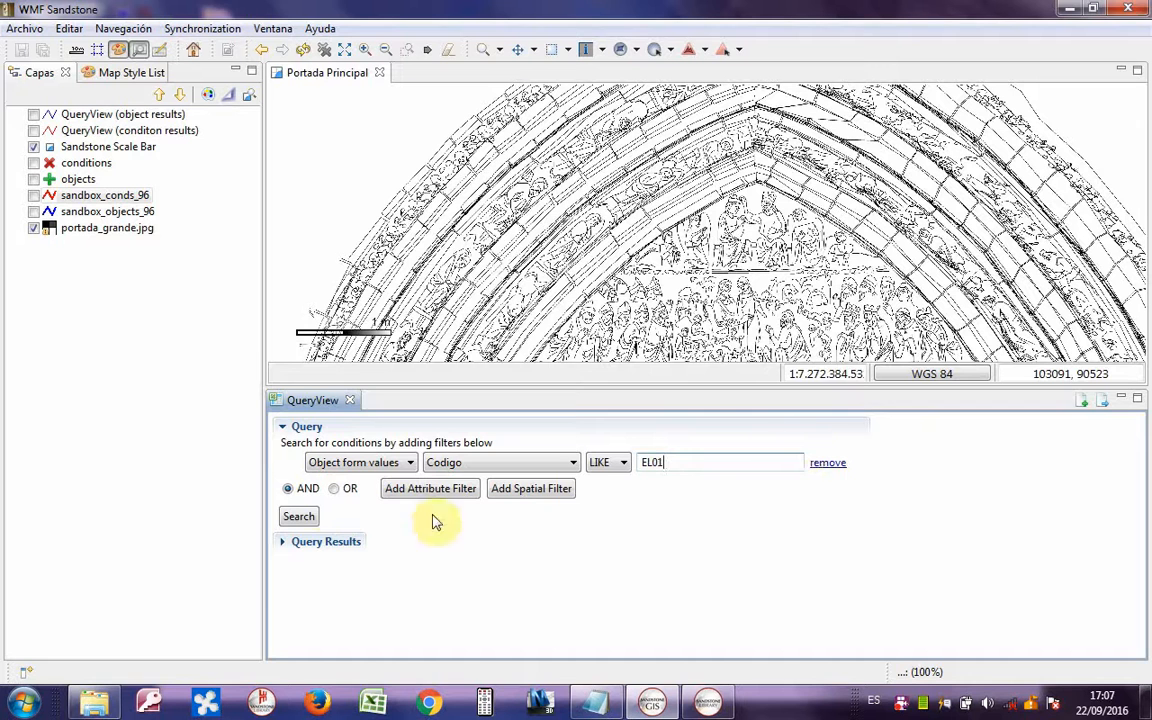
left_click(300, 516)
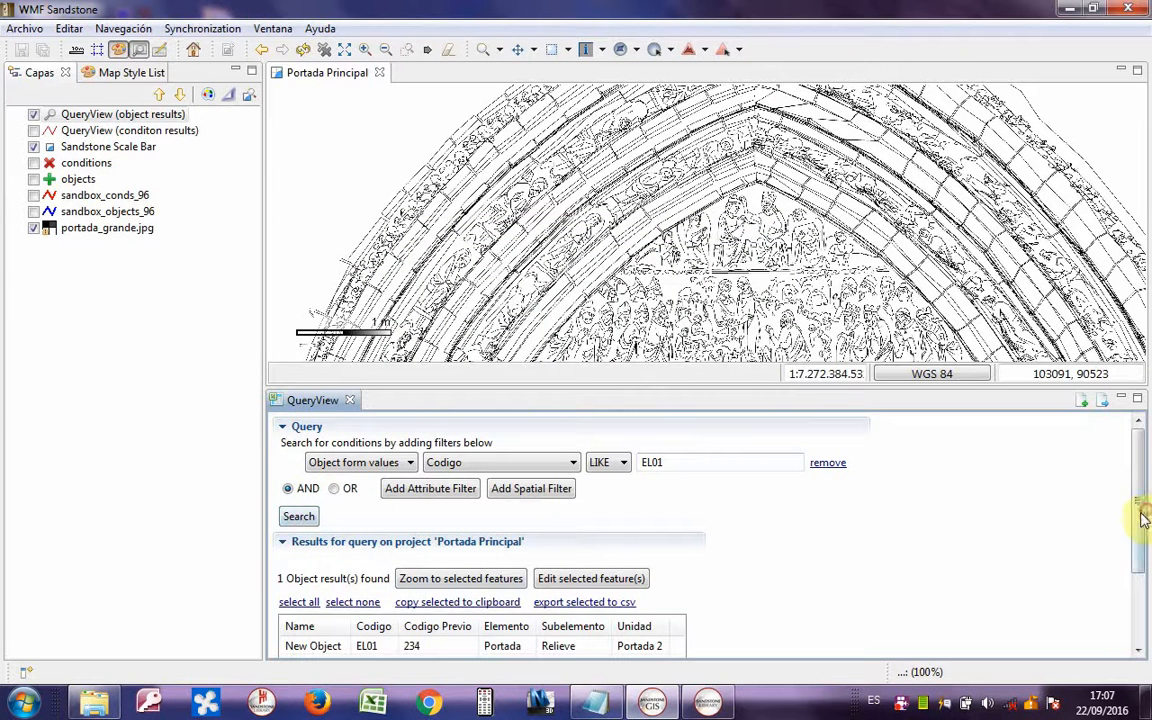
scroll(1139, 532, "down", 2)
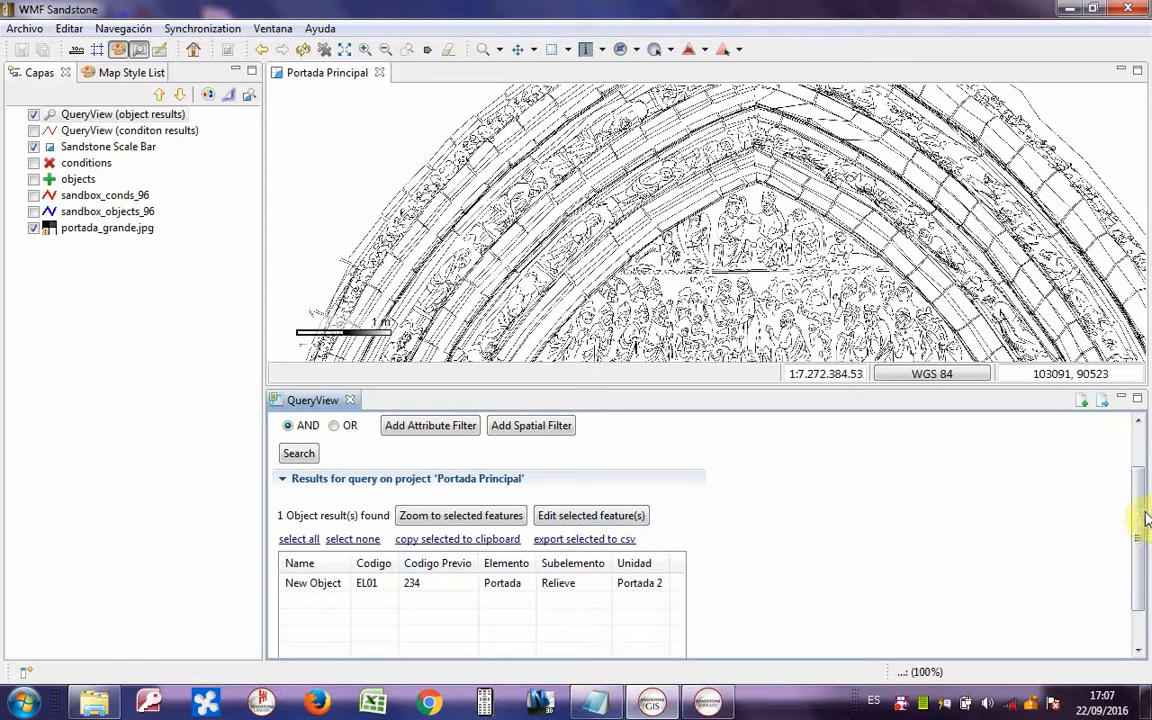
- Broaden the Codigo filter to EL, run the search again and review the listed objects alongside the enlarged map
scroll(1142, 468, "up", 2)
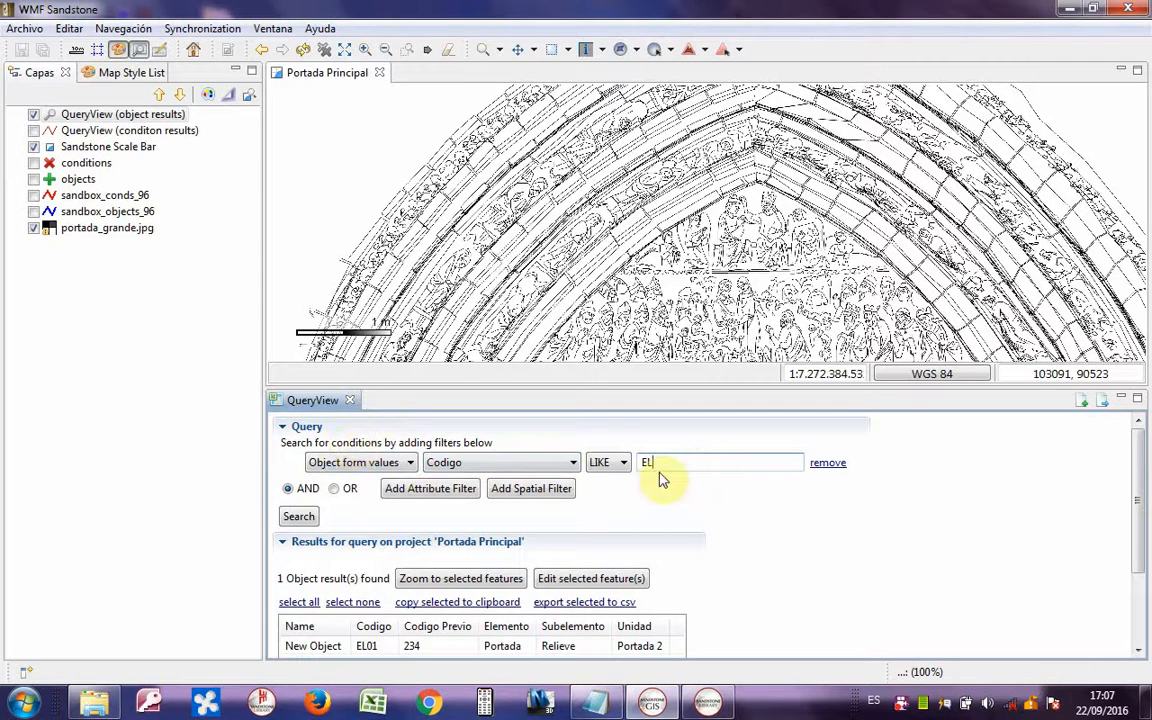
left_click(296, 528)
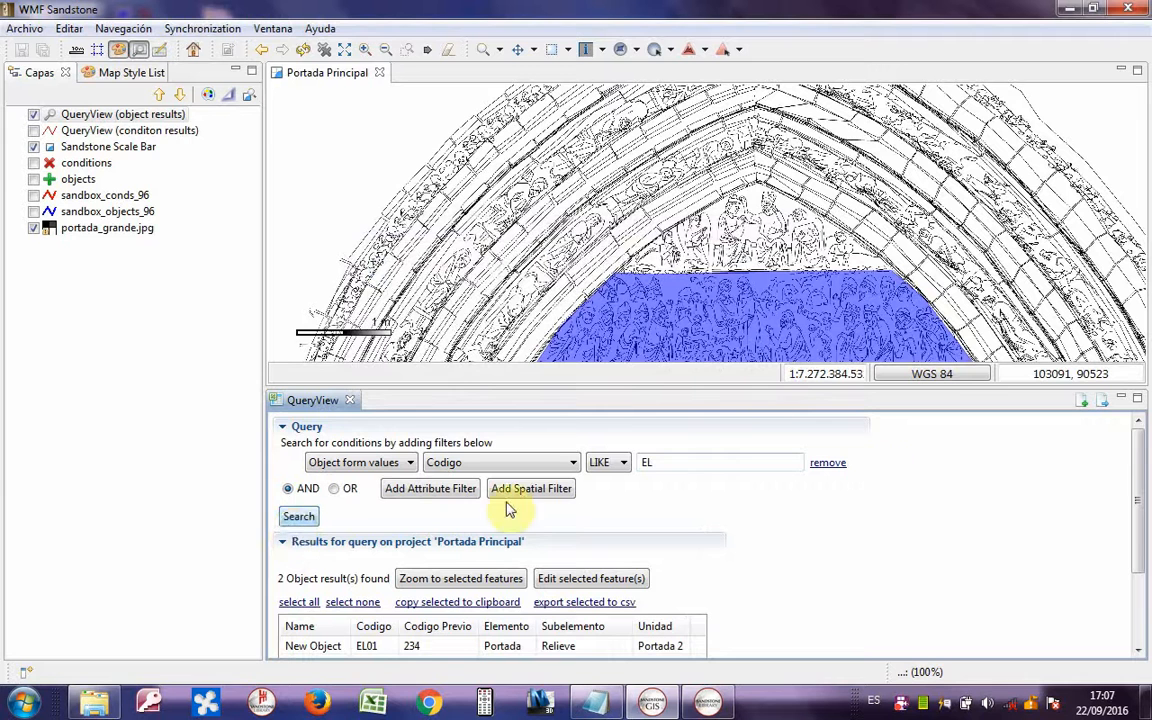
left_click_drag(1139, 478, 1141, 505)
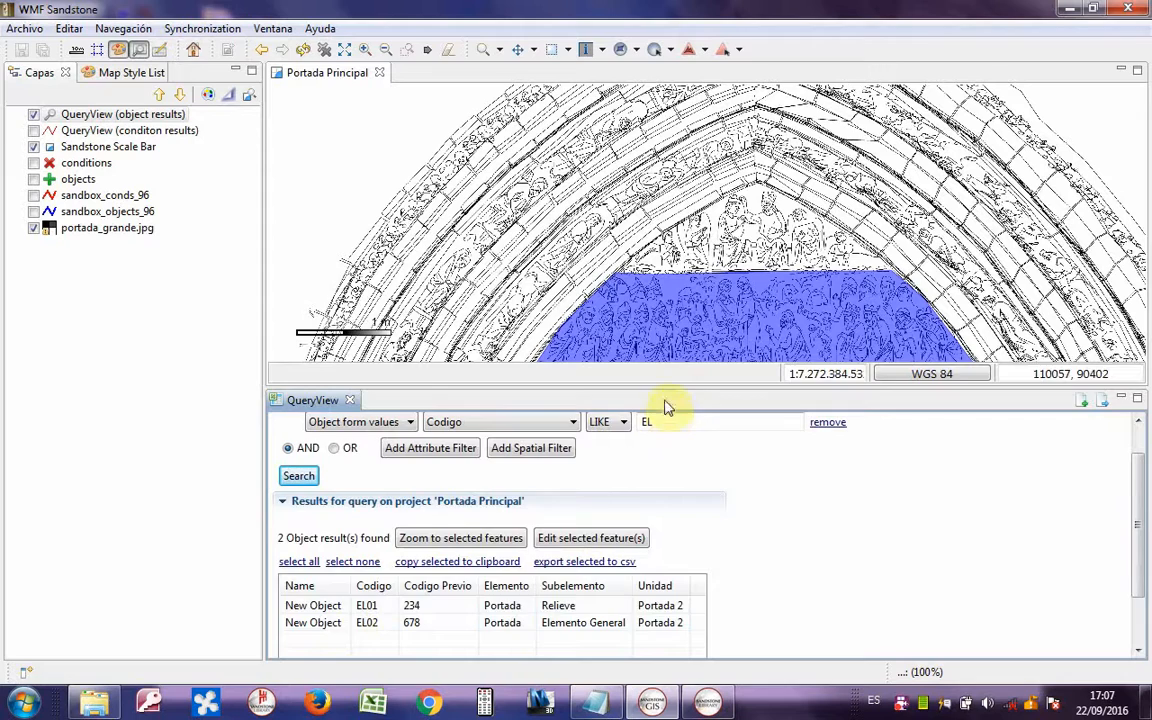
left_click_drag(666, 388, 703, 405)
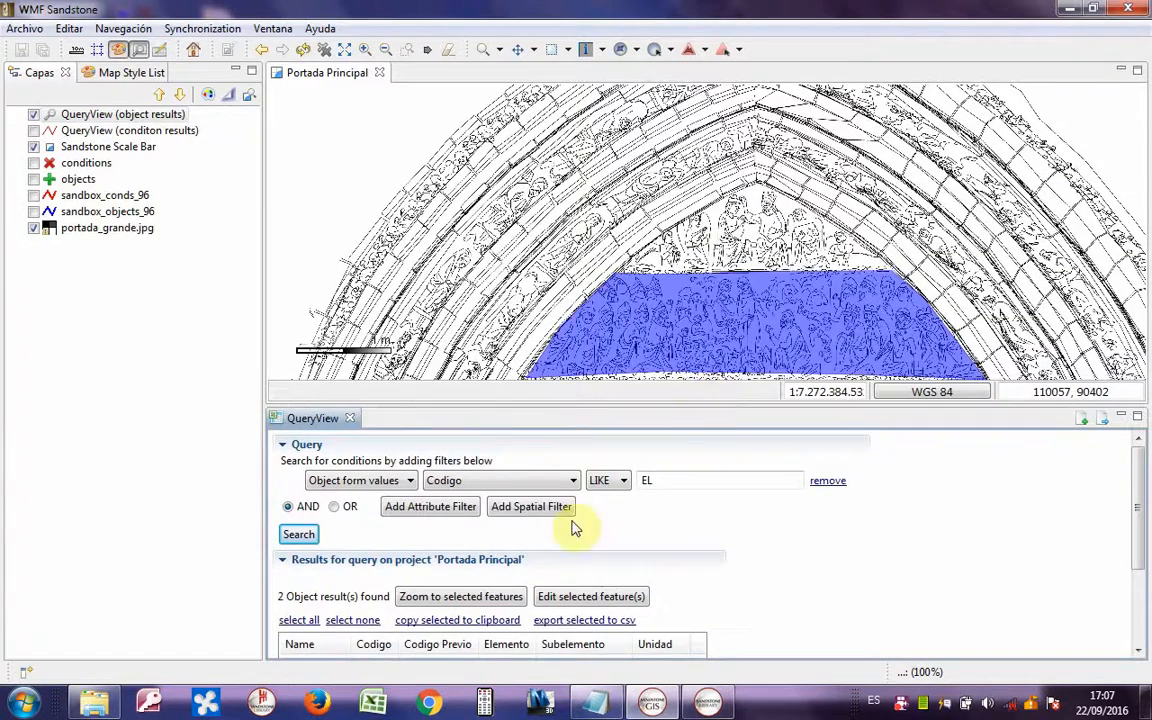
left_click_drag(1137, 520, 1146, 588)
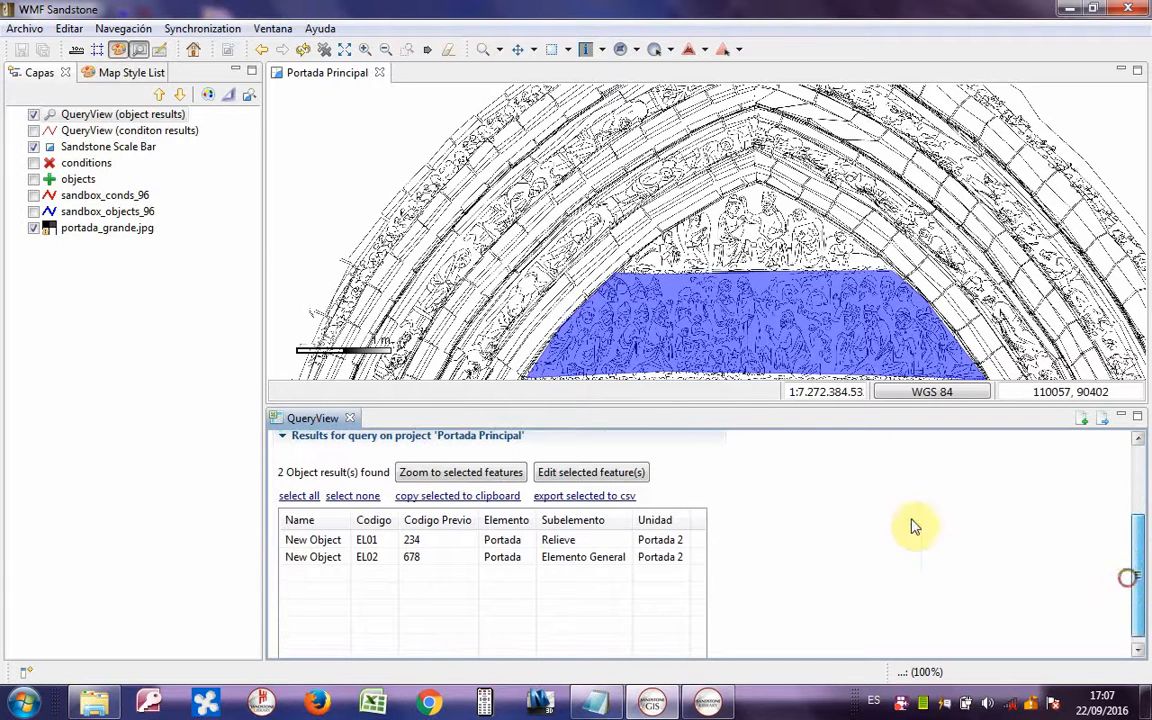
- Locate result objects EL01 and EL02 on the map and open EL02's form for editing
double_click(375, 545)
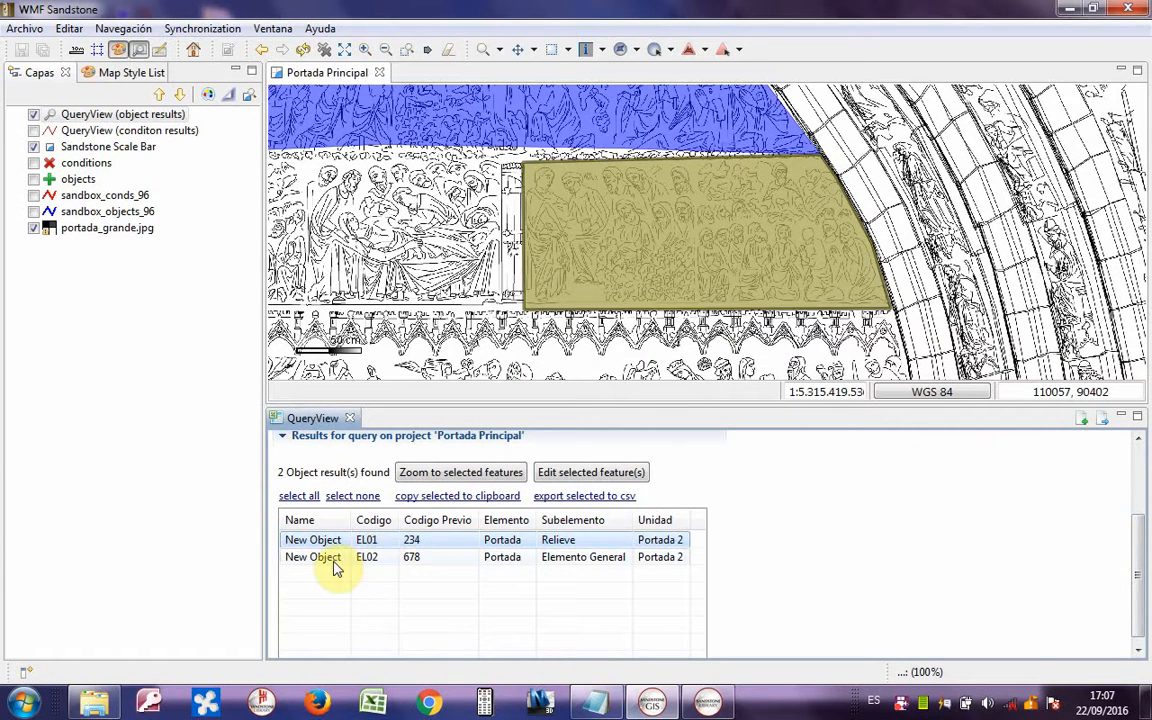
double_click(335, 566)
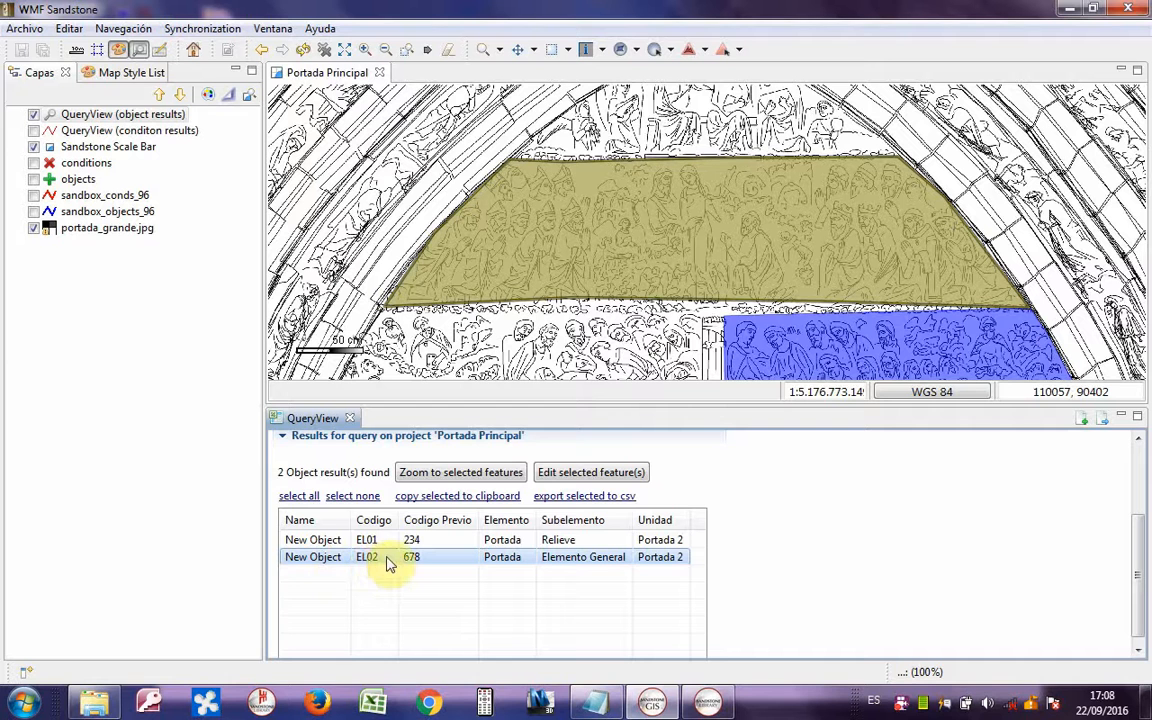
left_click(615, 472)
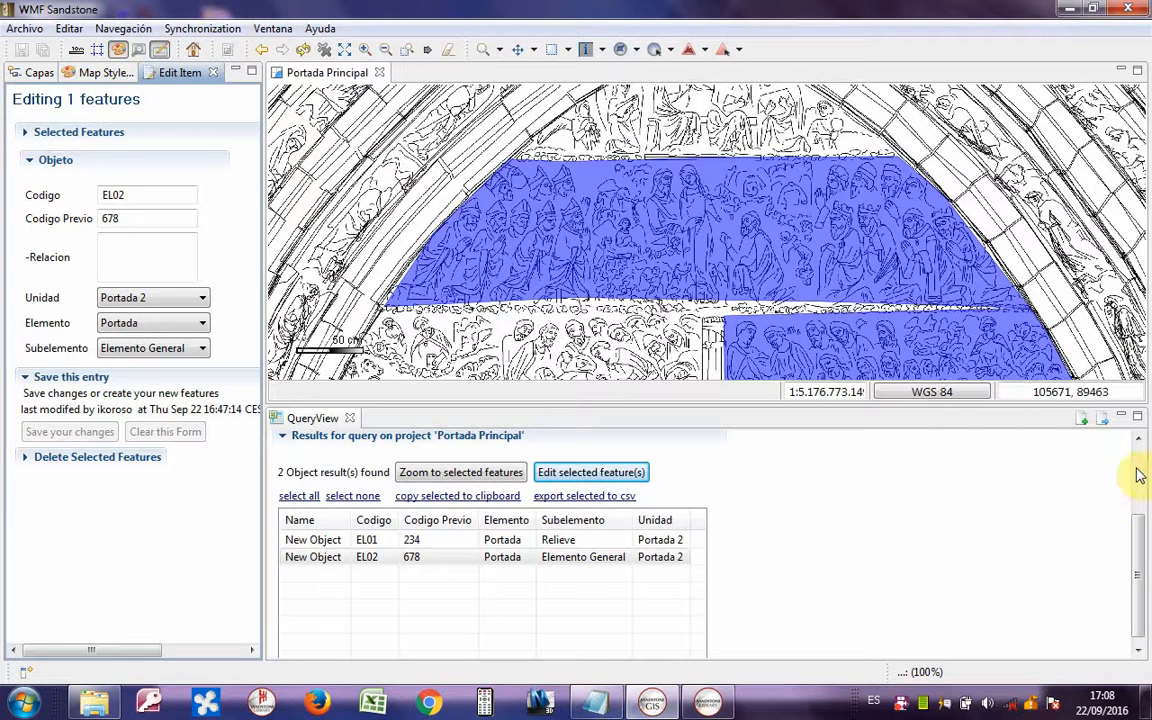
- Select result object EL01 and inspect its attributes on the map, closing the information view when done
scroll(1145, 548, "up", 3)
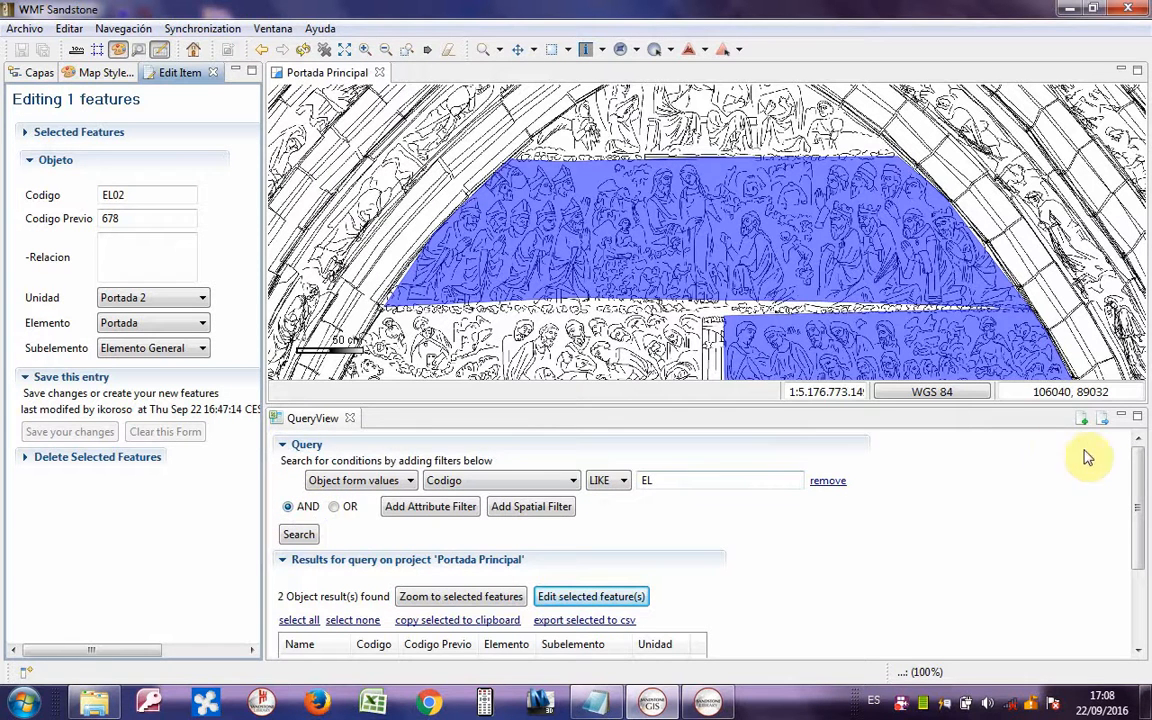
left_click(1135, 481)
left_click_drag(1134, 478, 1134, 519)
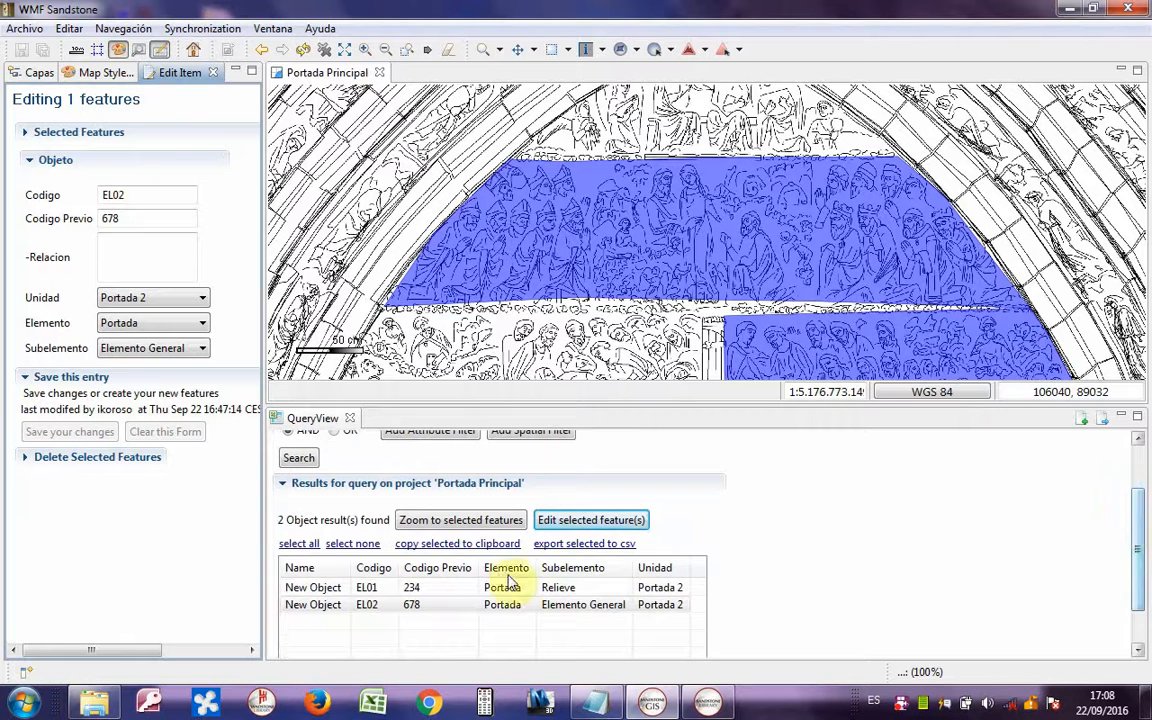
left_click(405, 590)
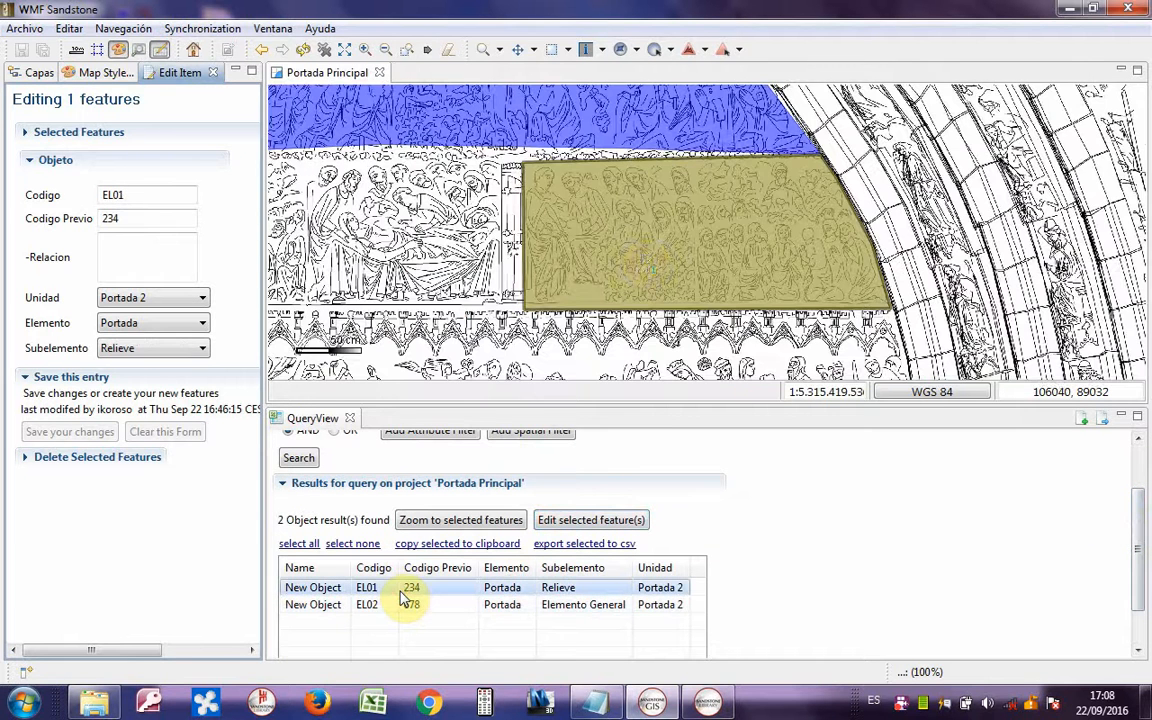
left_click(655, 244)
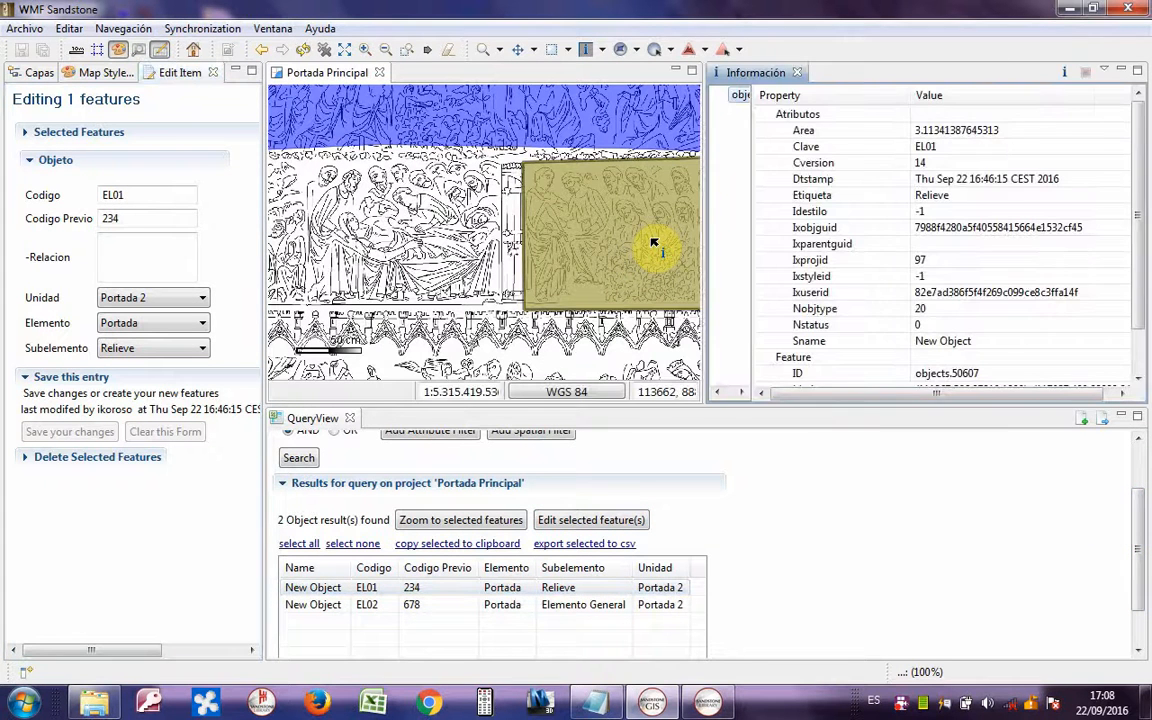
left_click(797, 72)
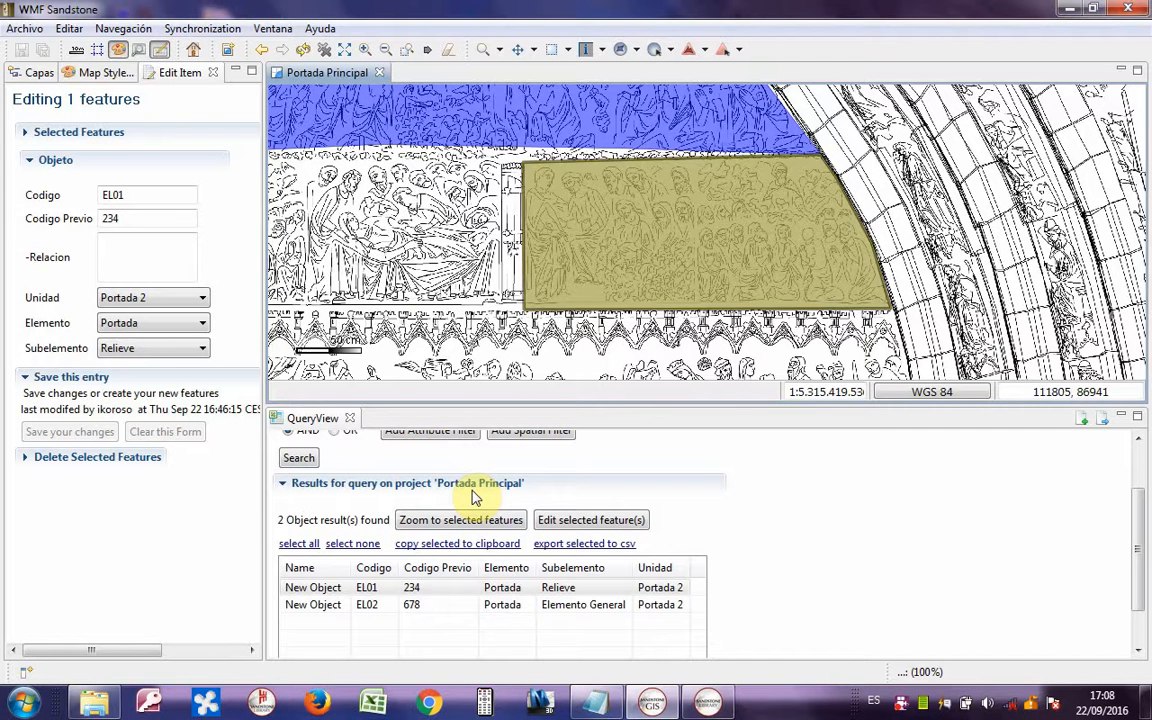
left_click(156, 256)
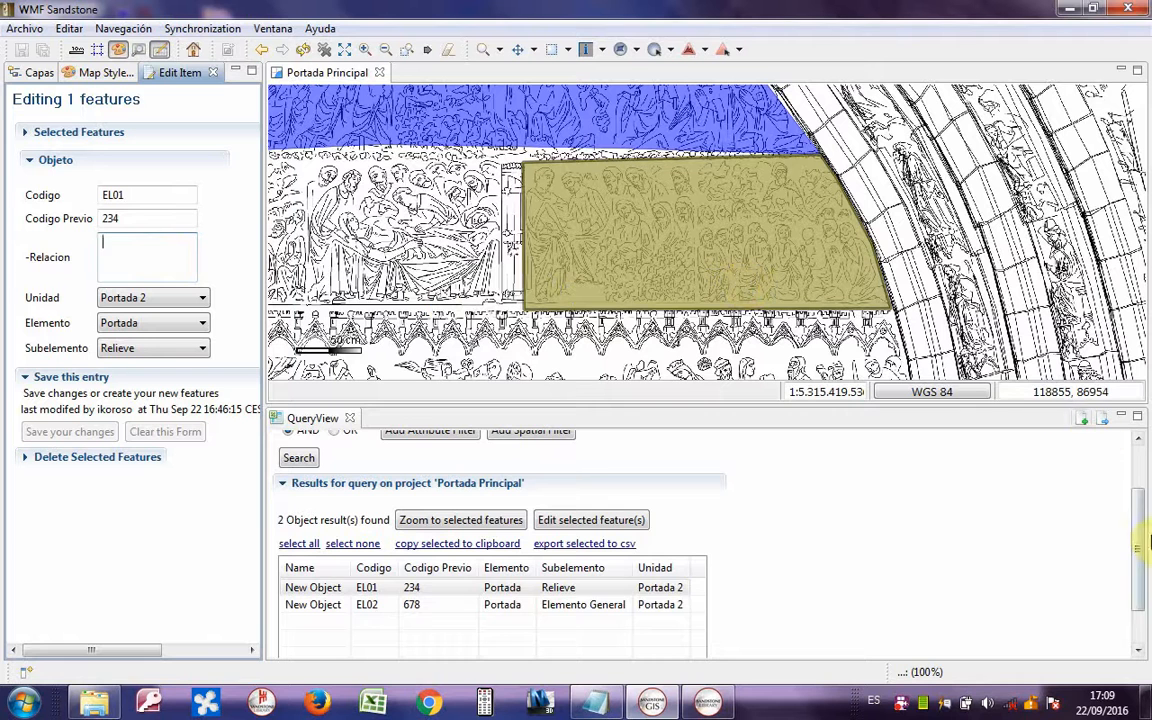
scroll(1139, 463, "up", 2)
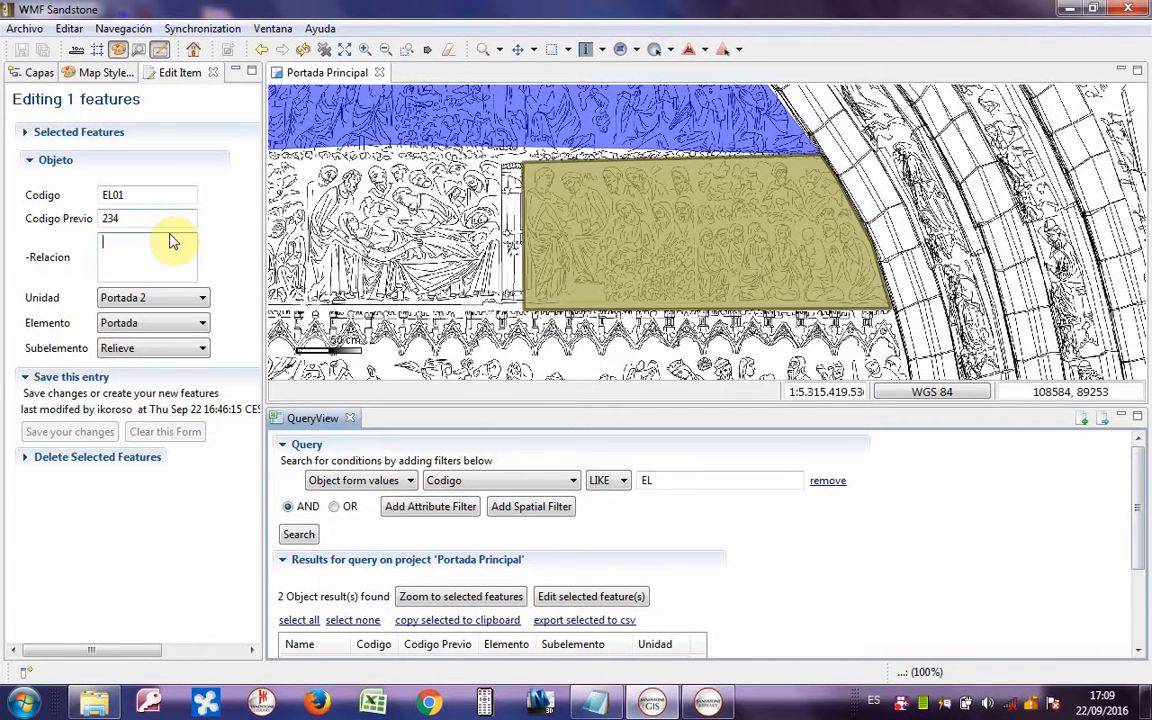
type("JJ")
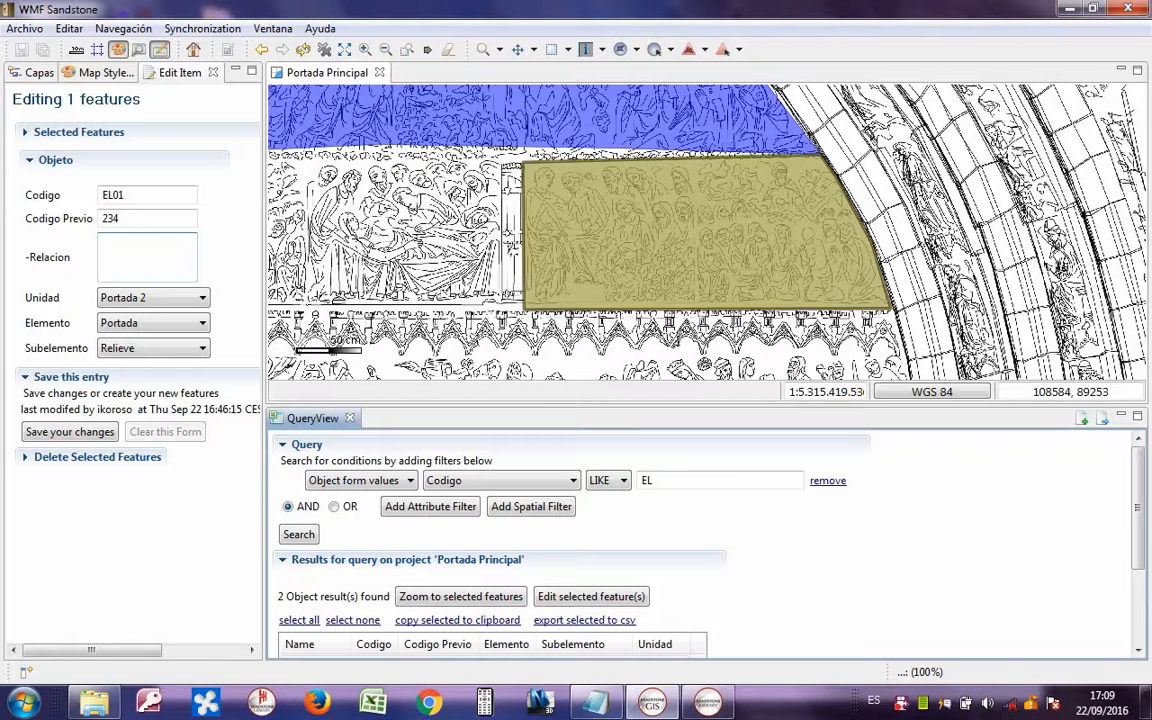
- Switch to Sandstone Library and set up the relations generator for the CatedralVitoria site and the Portada Principal project
left_click(710, 704)
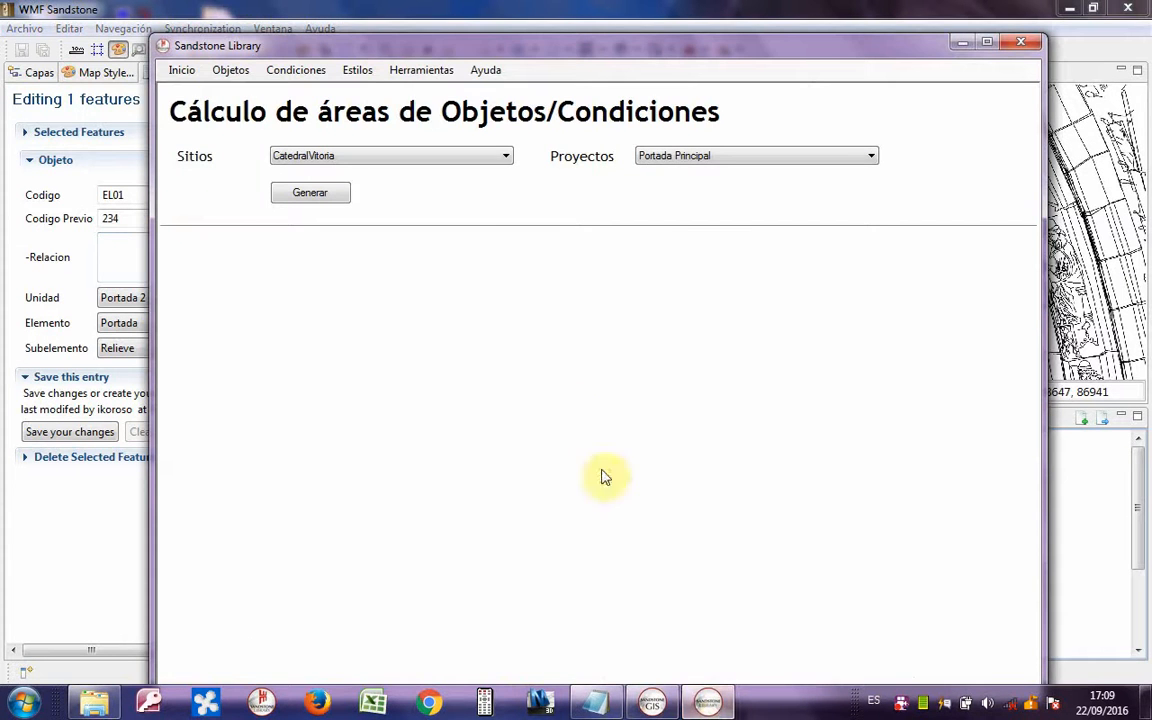
left_click(407, 74)
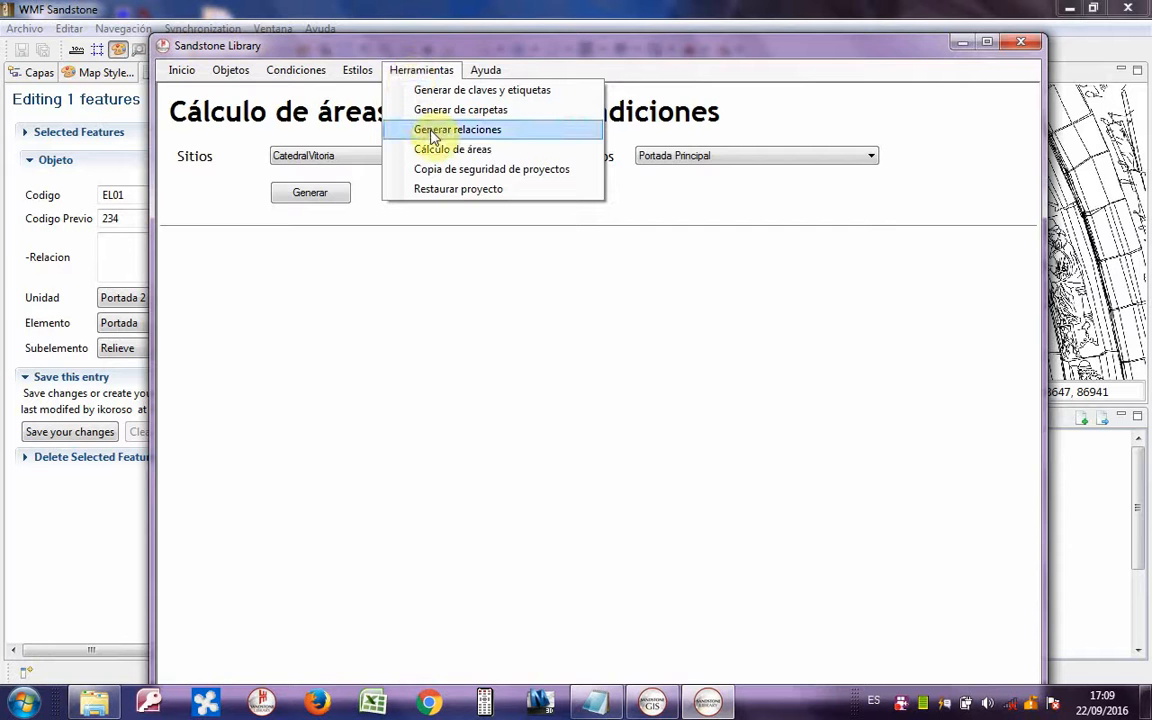
left_click(318, 160)
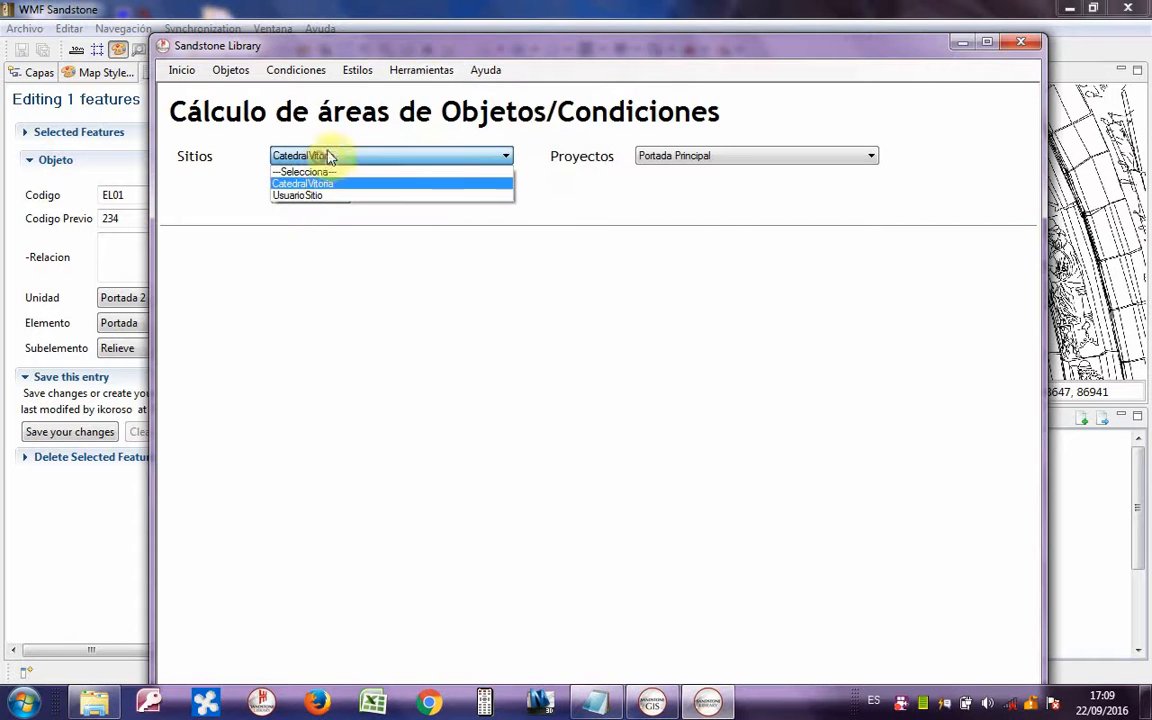
left_click(420, 70)
left_click(432, 129)
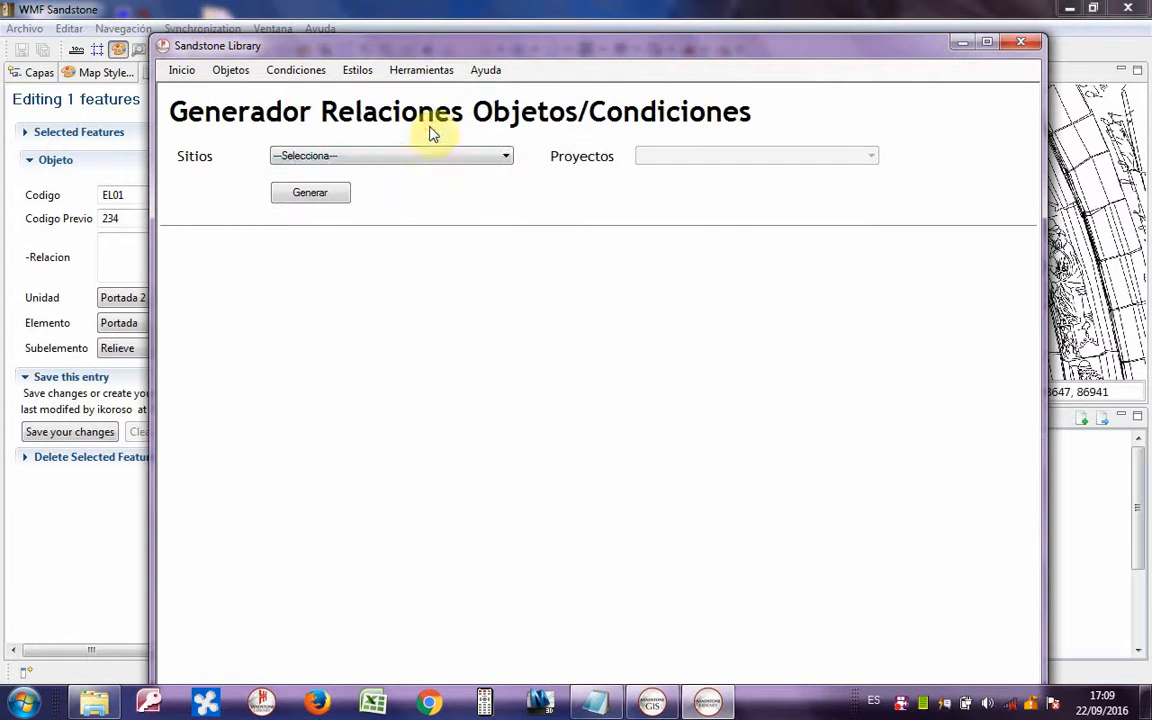
left_click(404, 158)
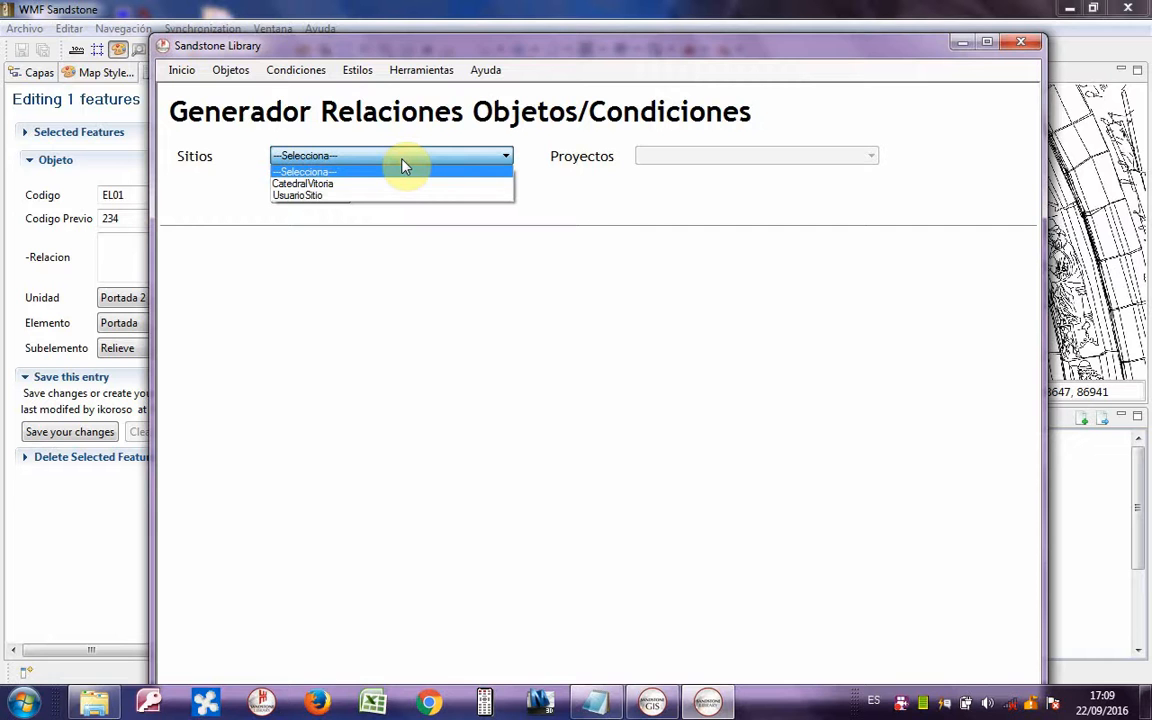
left_click(395, 184)
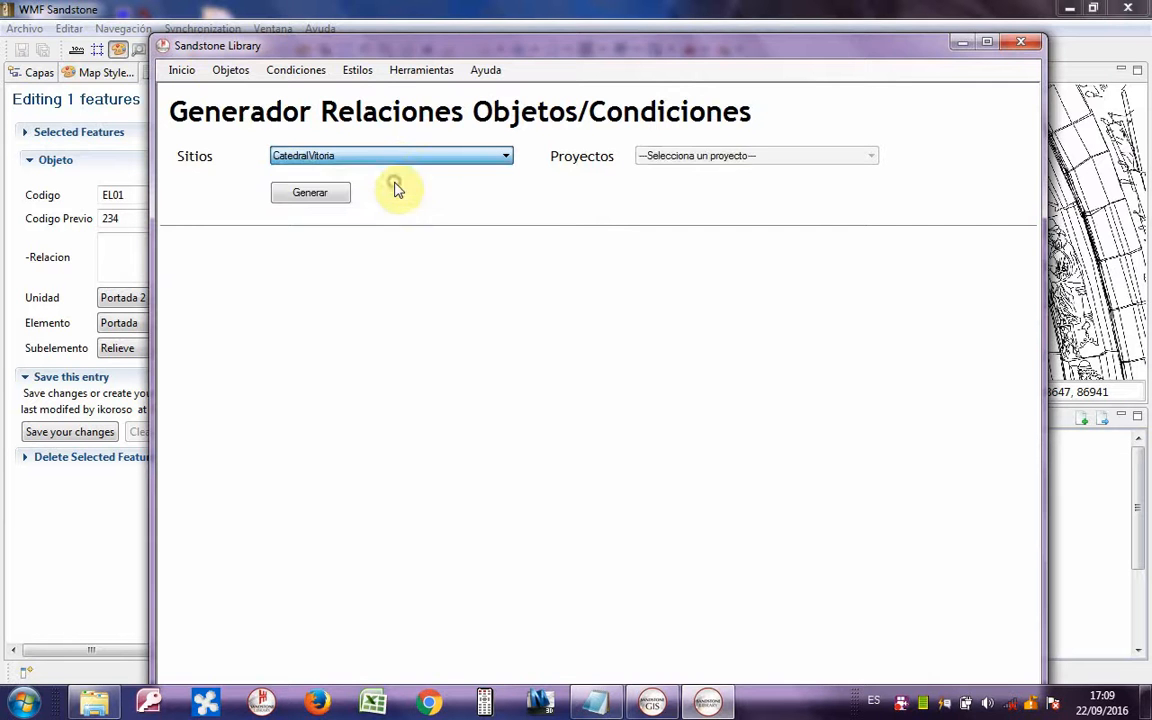
left_click(656, 155)
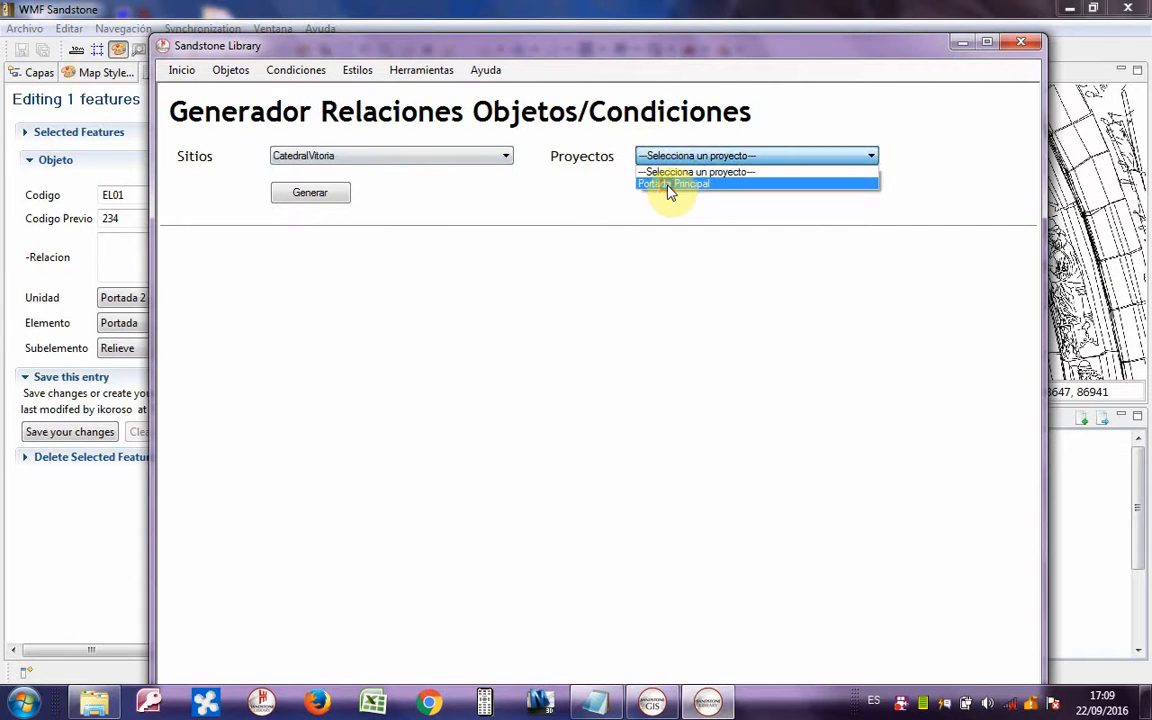
left_click(668, 184)
- Generate and update the relations between the project's objects and conditions
left_click(303, 200)
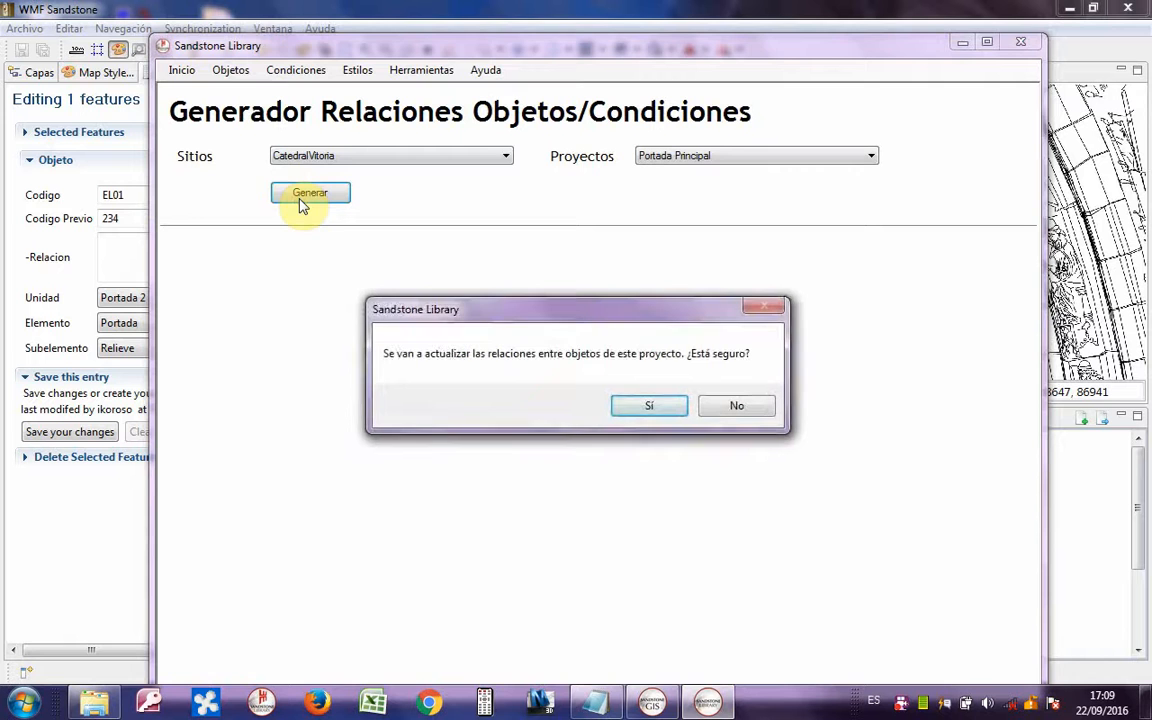
left_click(649, 407)
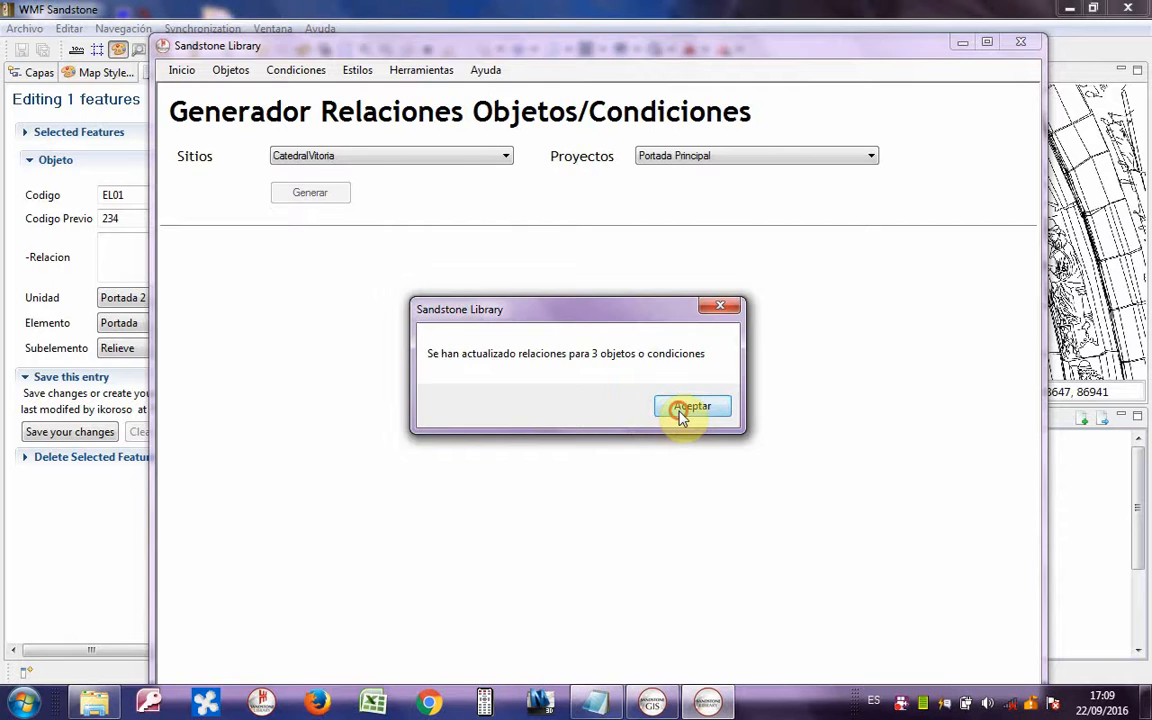
left_click(678, 410)
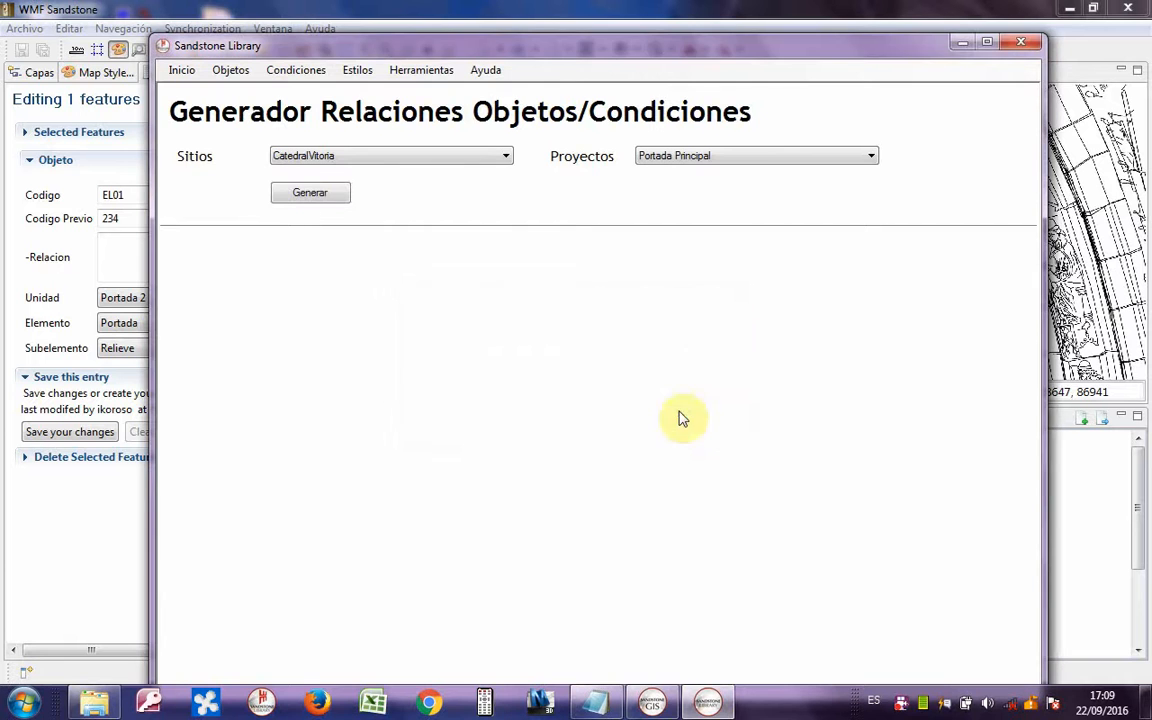
- Return to WMF Sandstone, close the query and edit views, and display the conditions and objects layers over the full map
left_click(1020, 42)
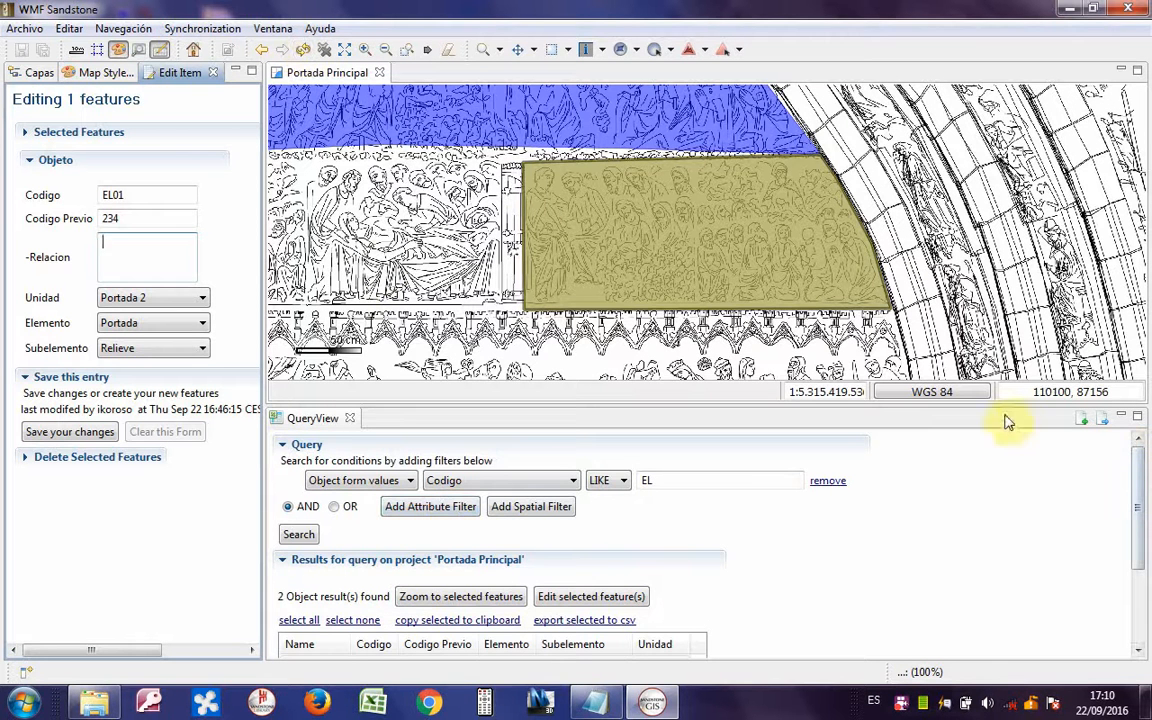
left_click(352, 420)
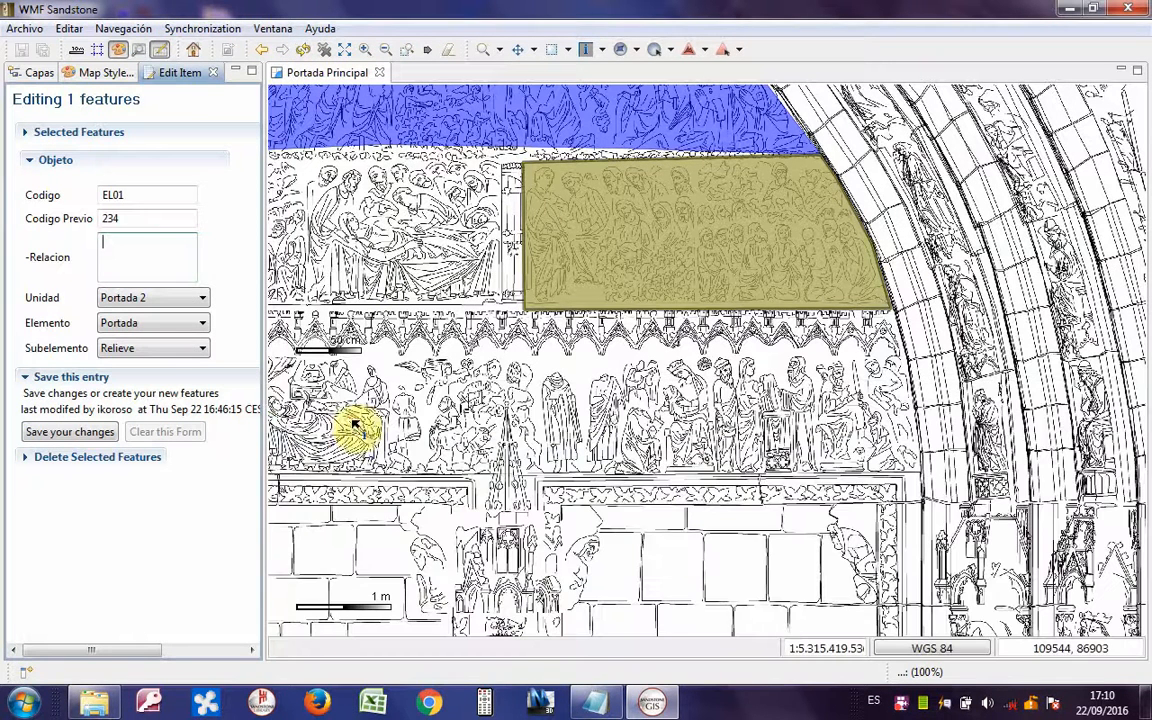
left_click(212, 73)
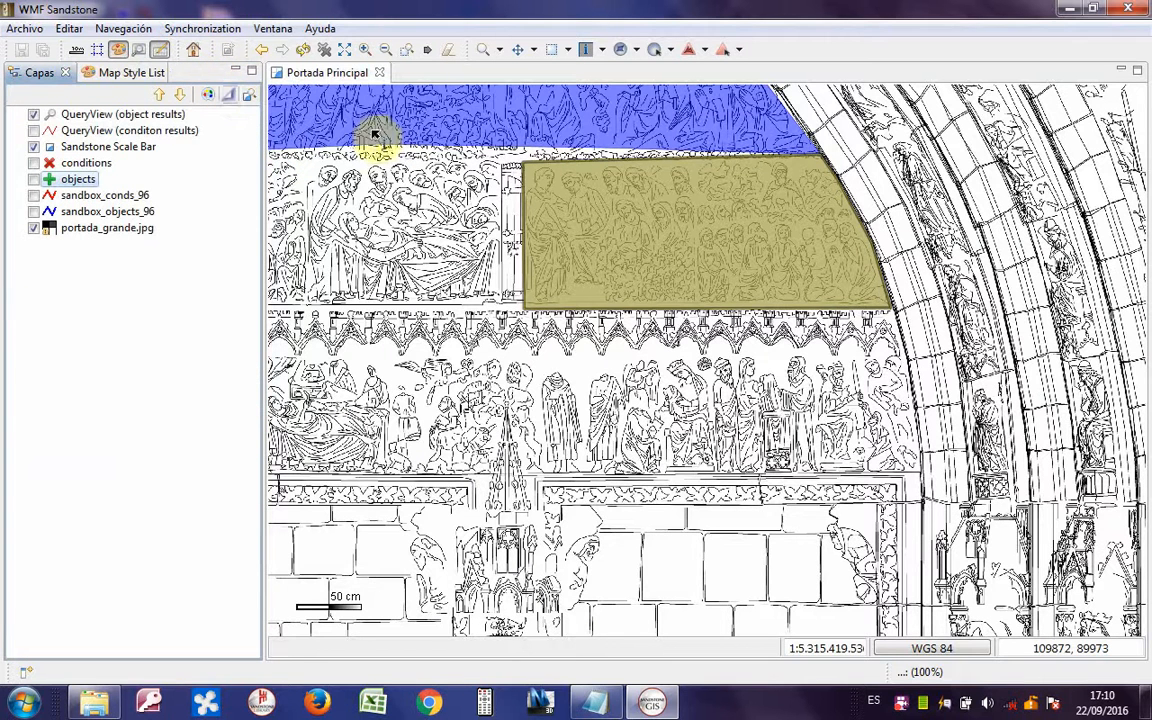
left_click(344, 52)
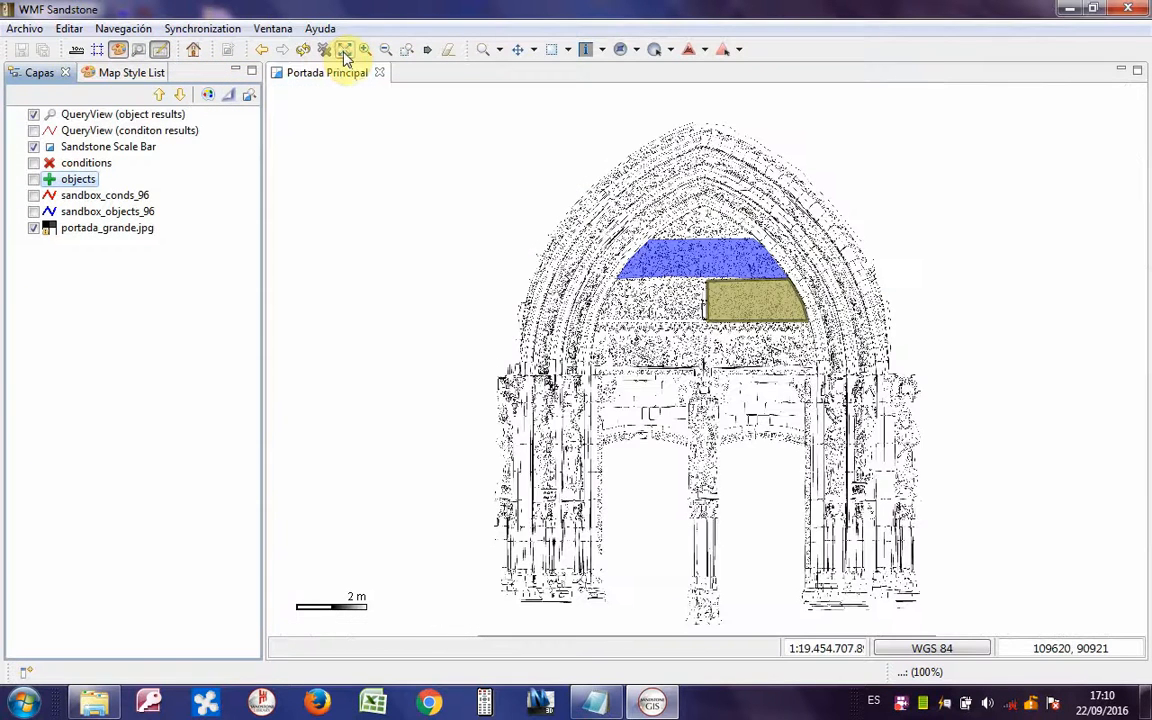
left_click(34, 162)
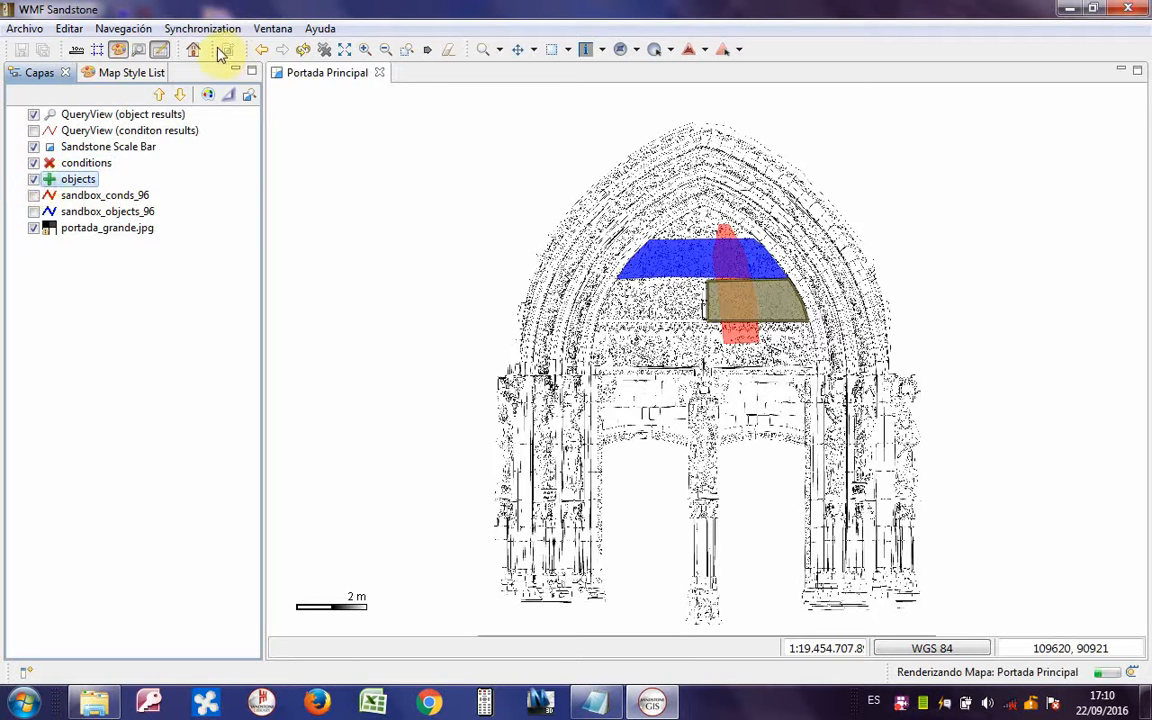
- Run a new query for conditions whose form value -Clave is LIKE PT
left_click(145, 48)
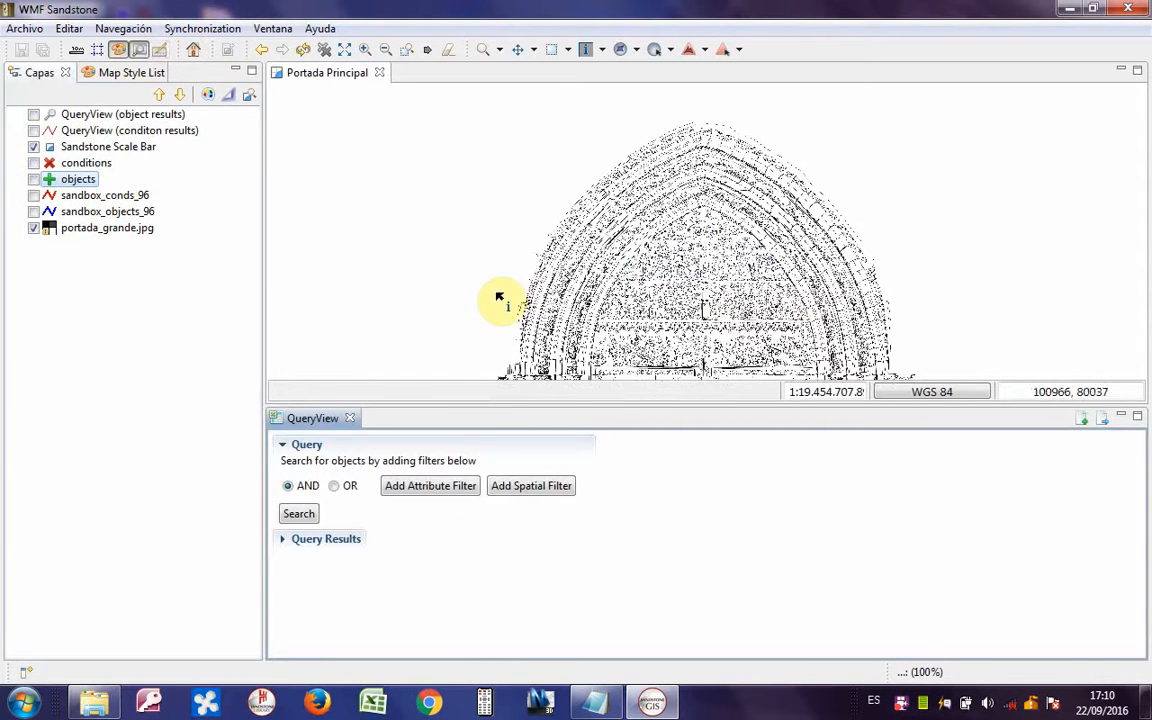
left_click(440, 488)
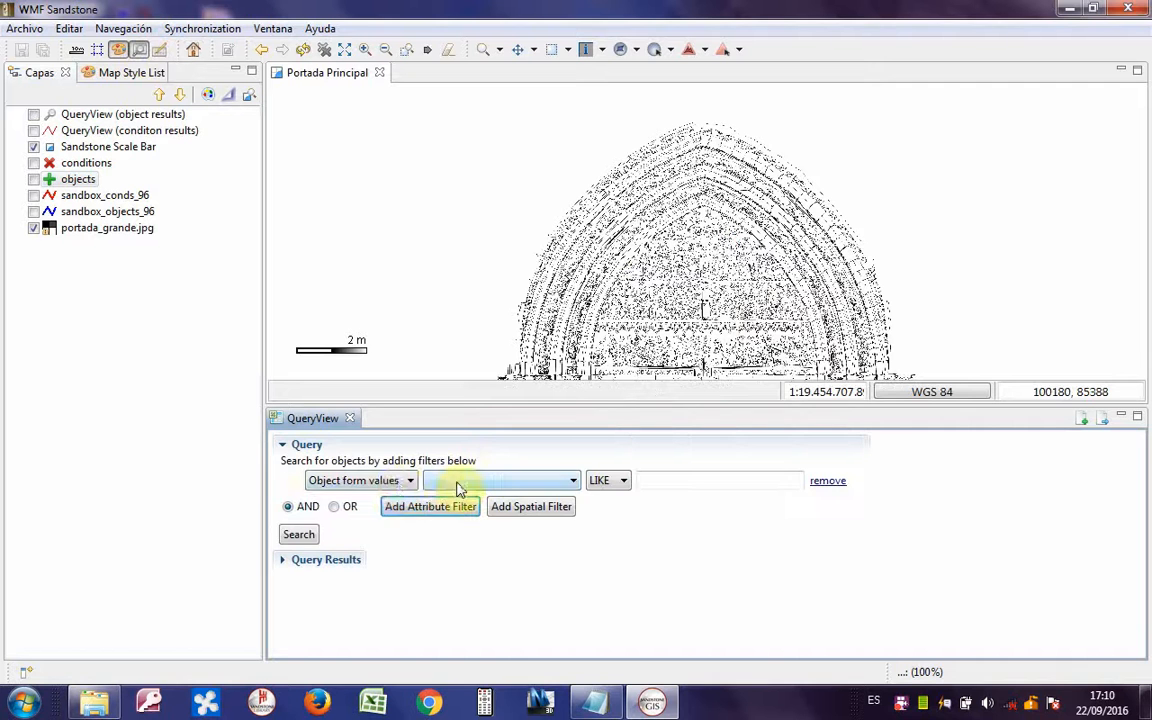
left_click(408, 481)
left_click(390, 511)
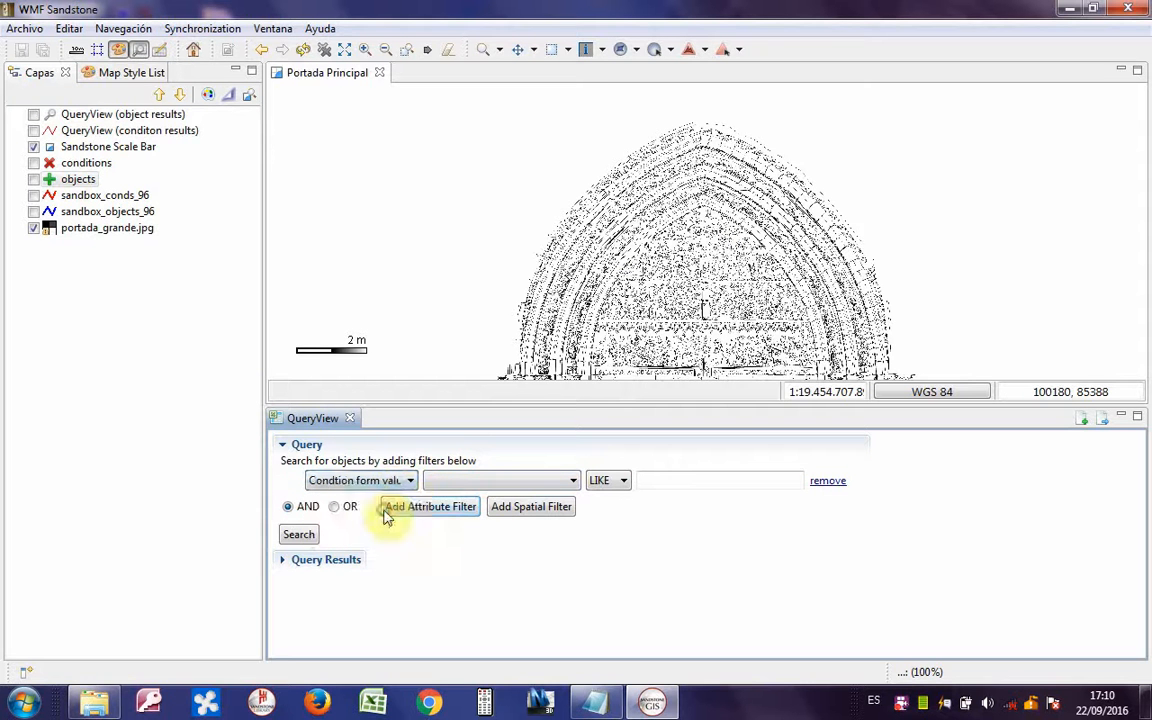
left_click(470, 480)
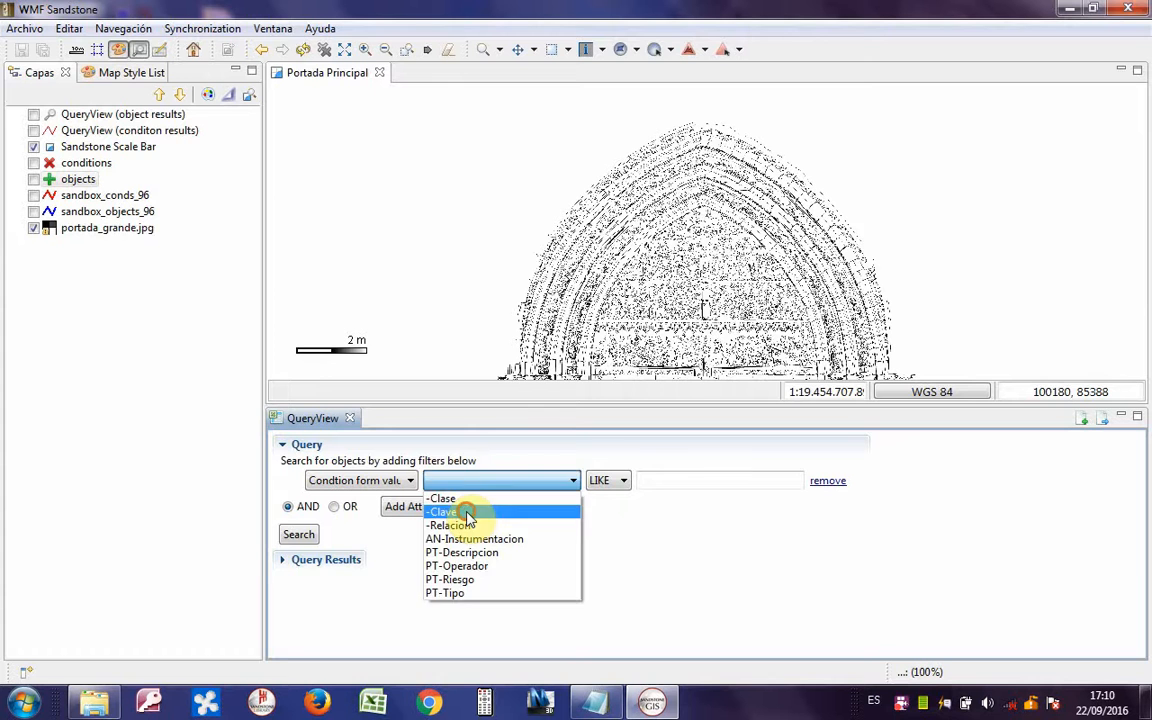
left_click(466, 512)
left_click(724, 479)
type("P")
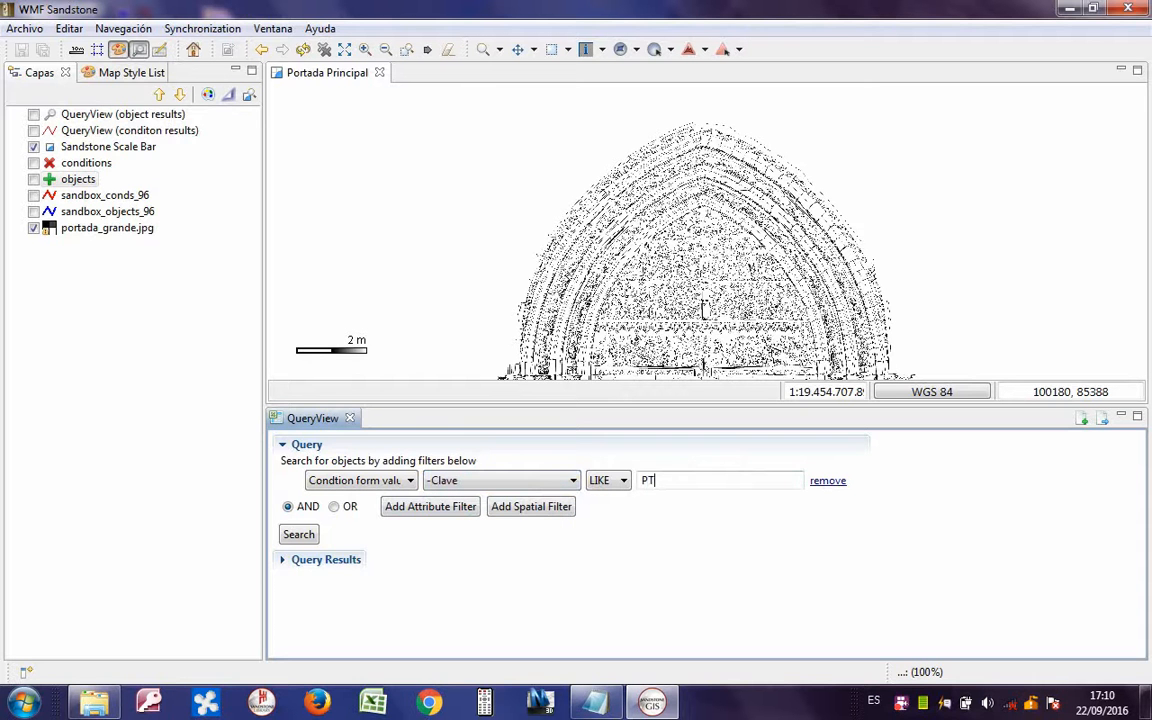
type("T")
left_click(298, 534)
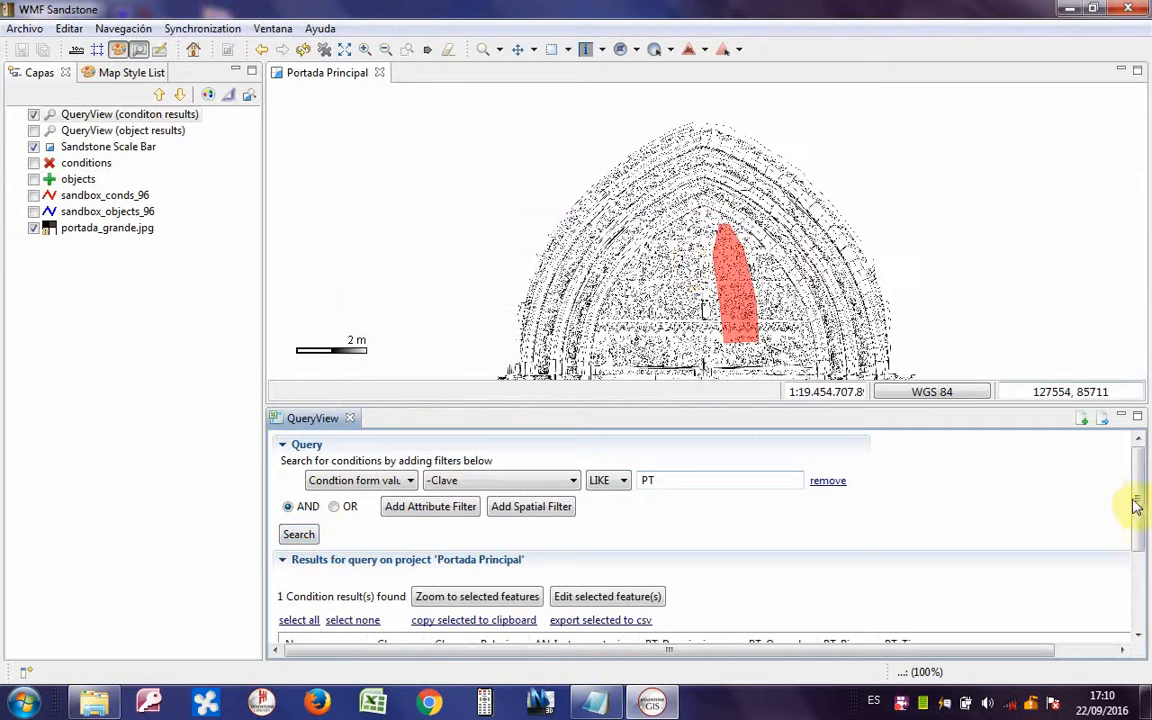
- Locate the resulting condition PT-001 on the map and open its form to check its relation values
left_click_drag(1137, 505, 1139, 548)
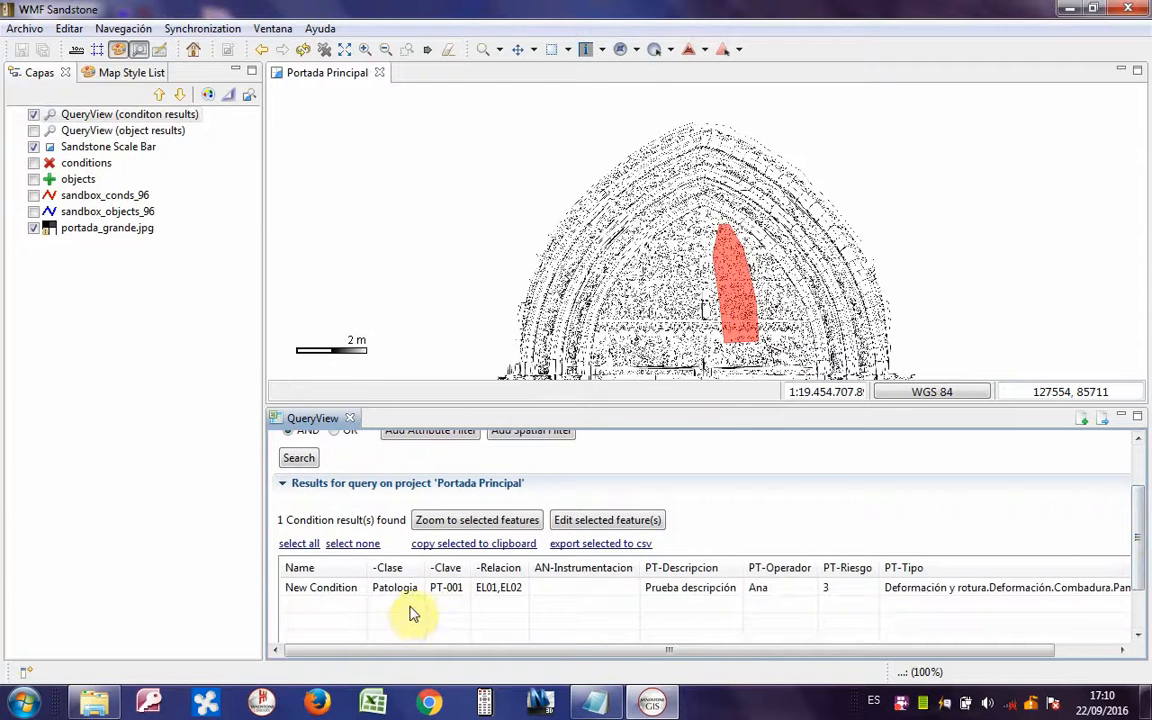
double_click(442, 587)
left_click(595, 521)
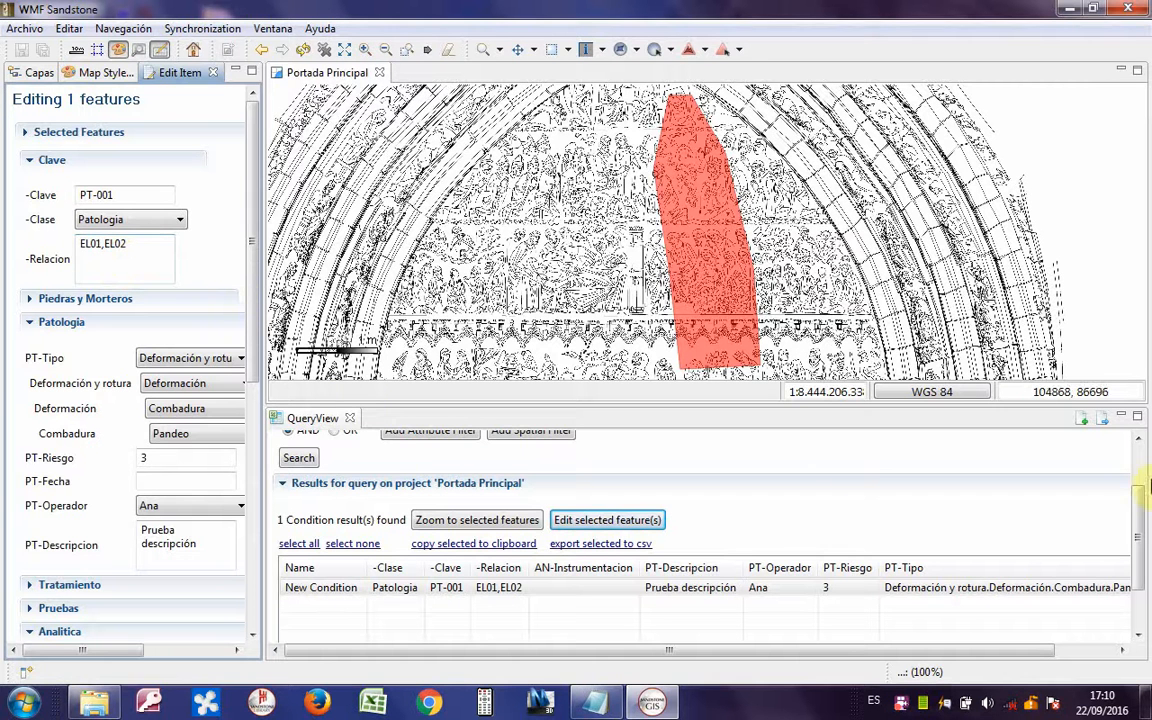
- Change the query to search for objects whose form value -Relacion is LIKE PT-001
scroll(1139, 470, "up", 2)
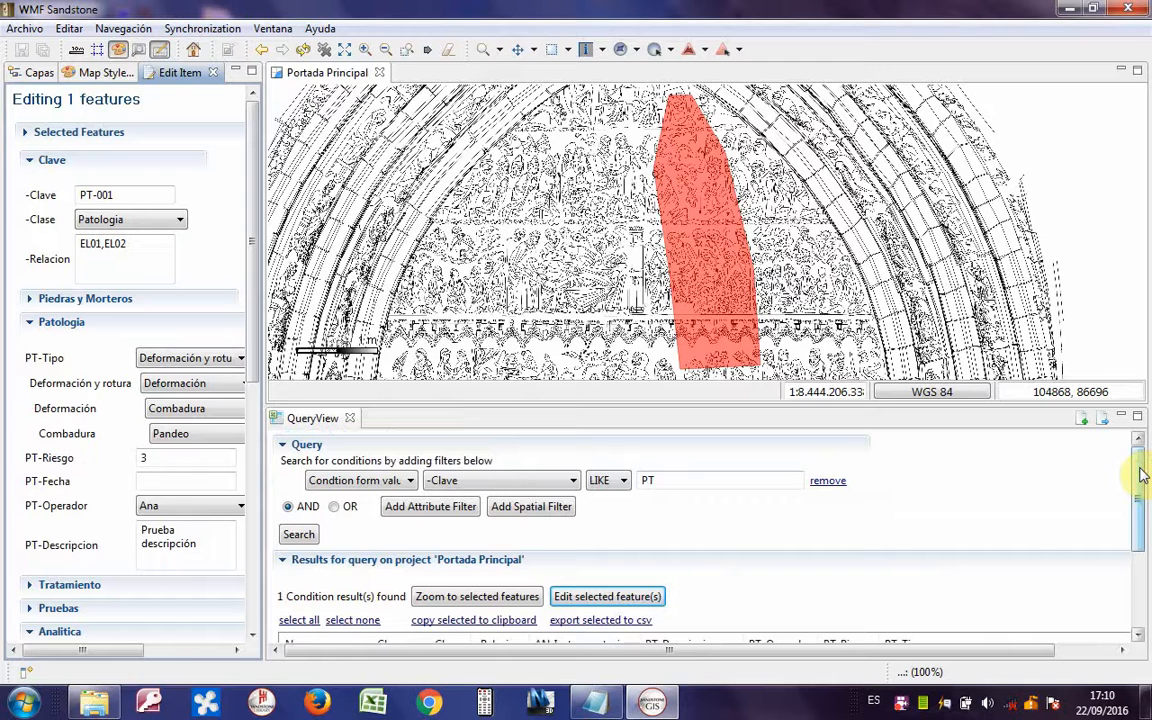
left_click(346, 487)
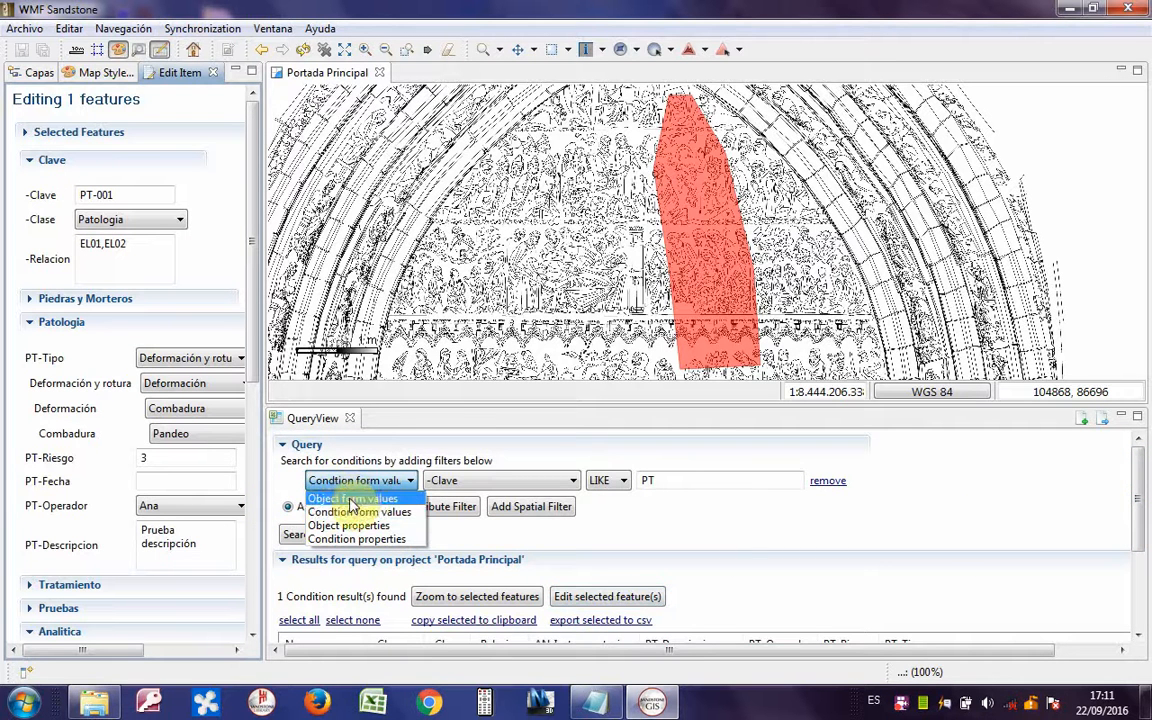
left_click(349, 499)
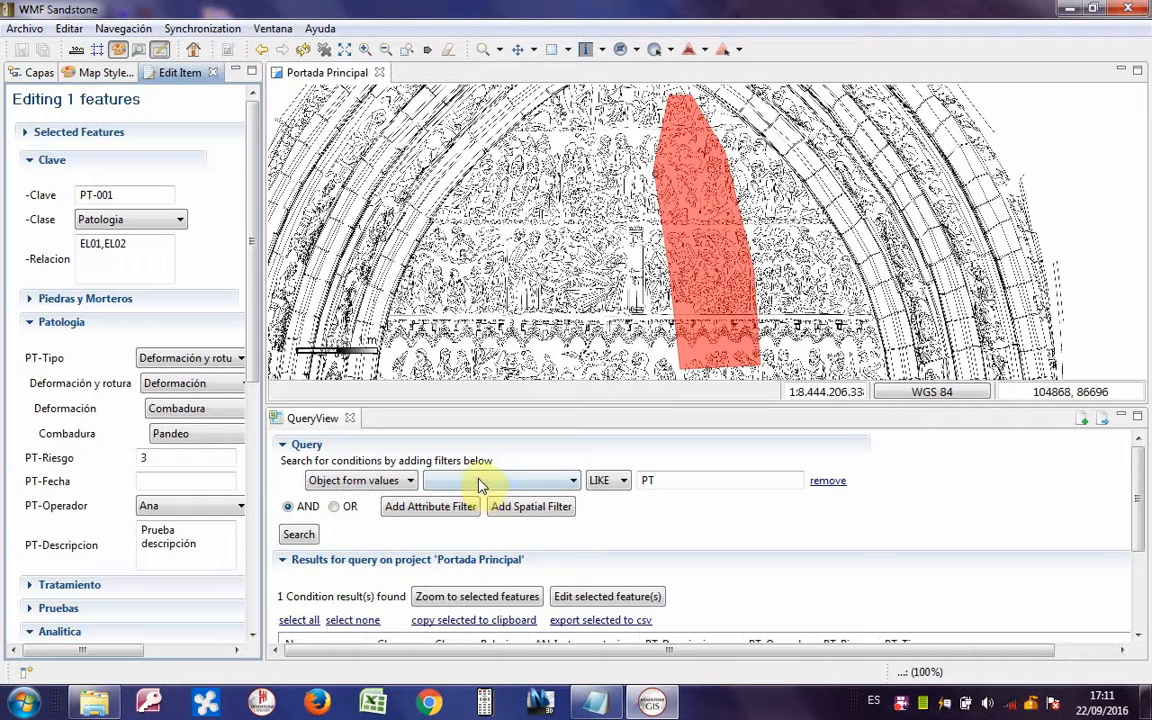
left_click(477, 482)
left_click(468, 499)
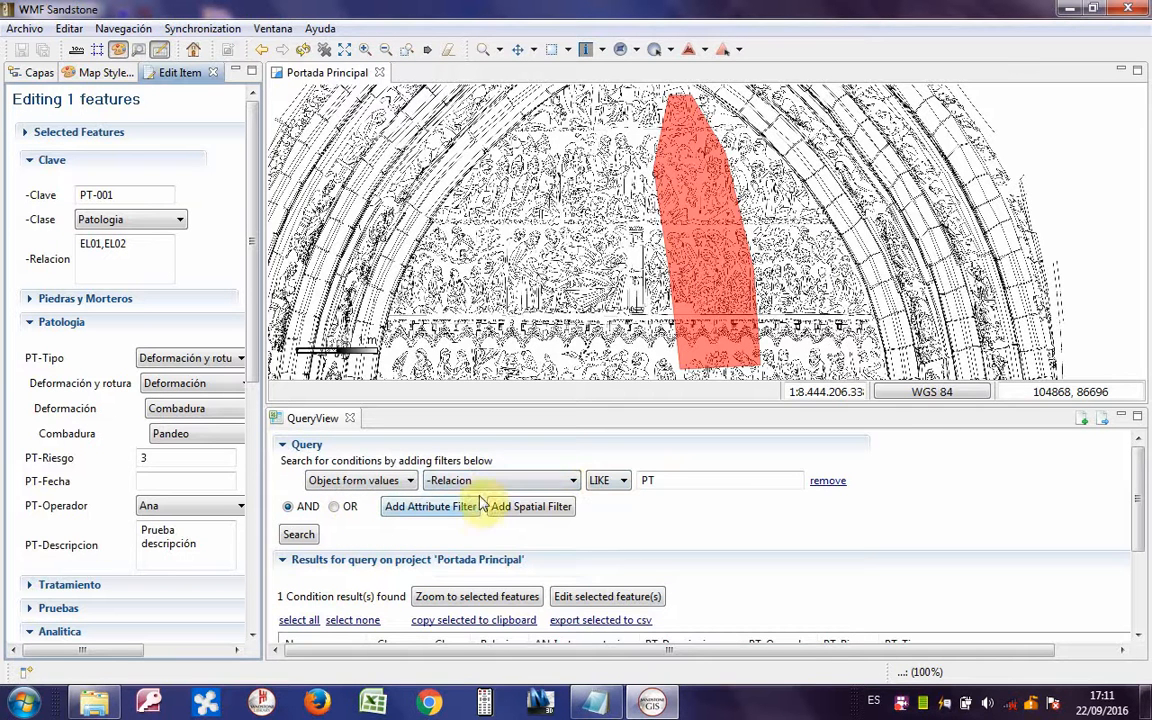
left_click(695, 478)
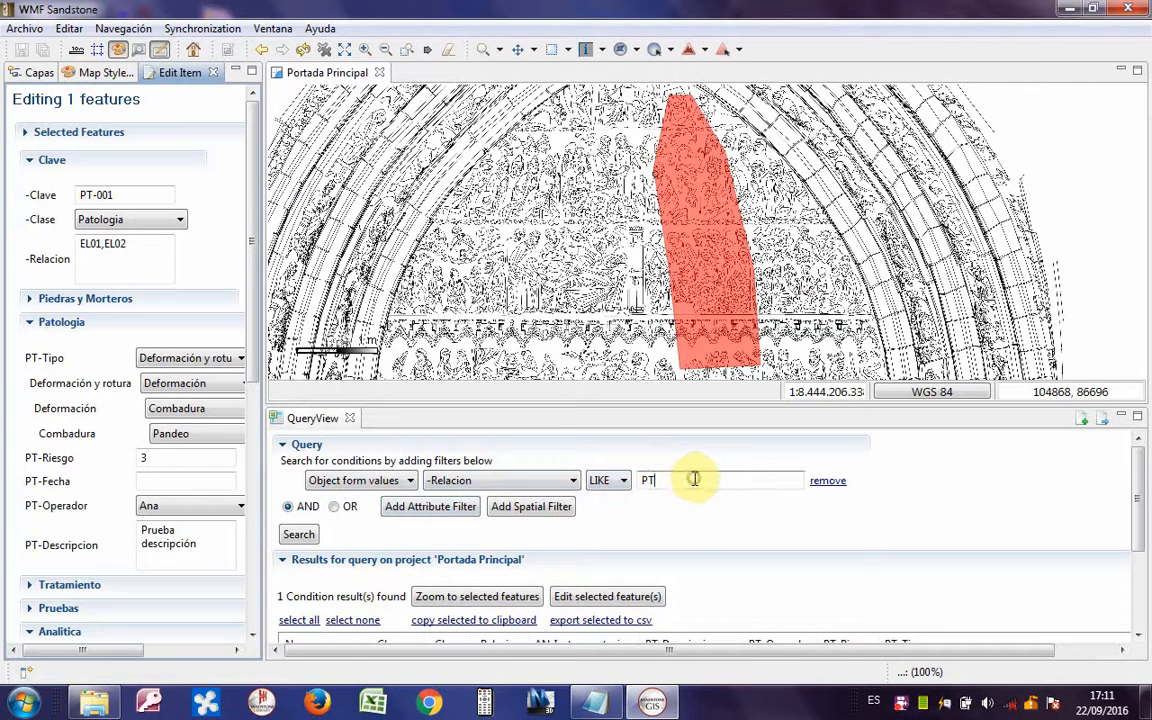
type("-001")
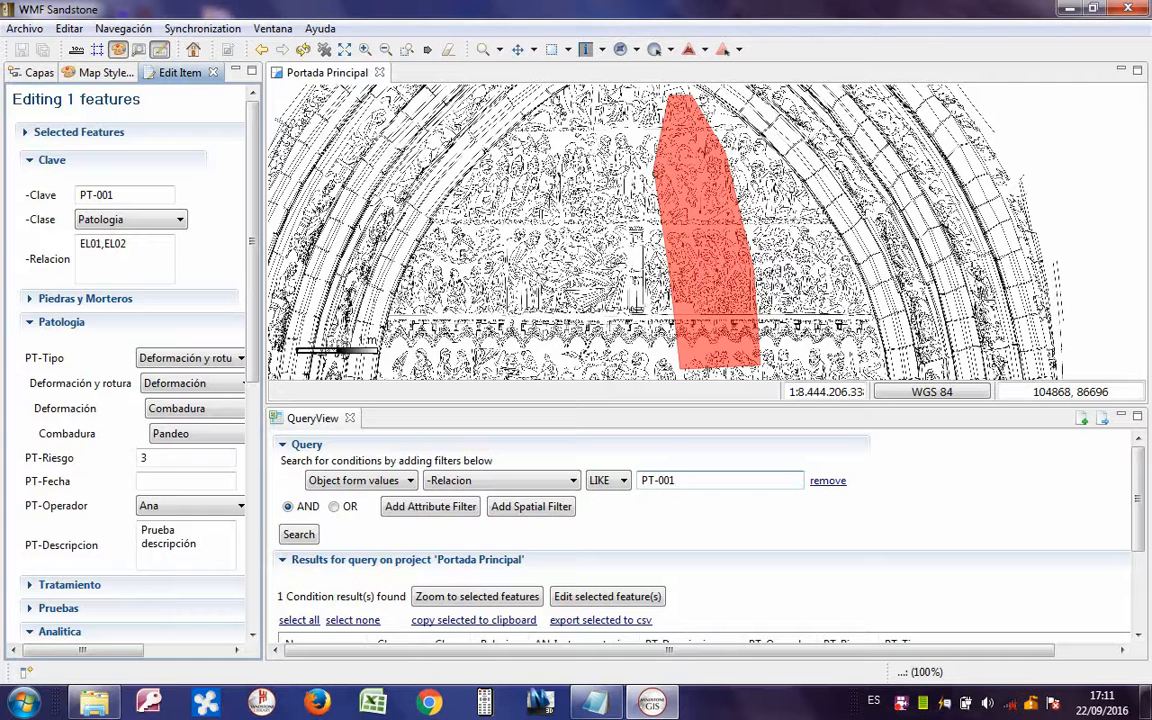
left_click(296, 534)
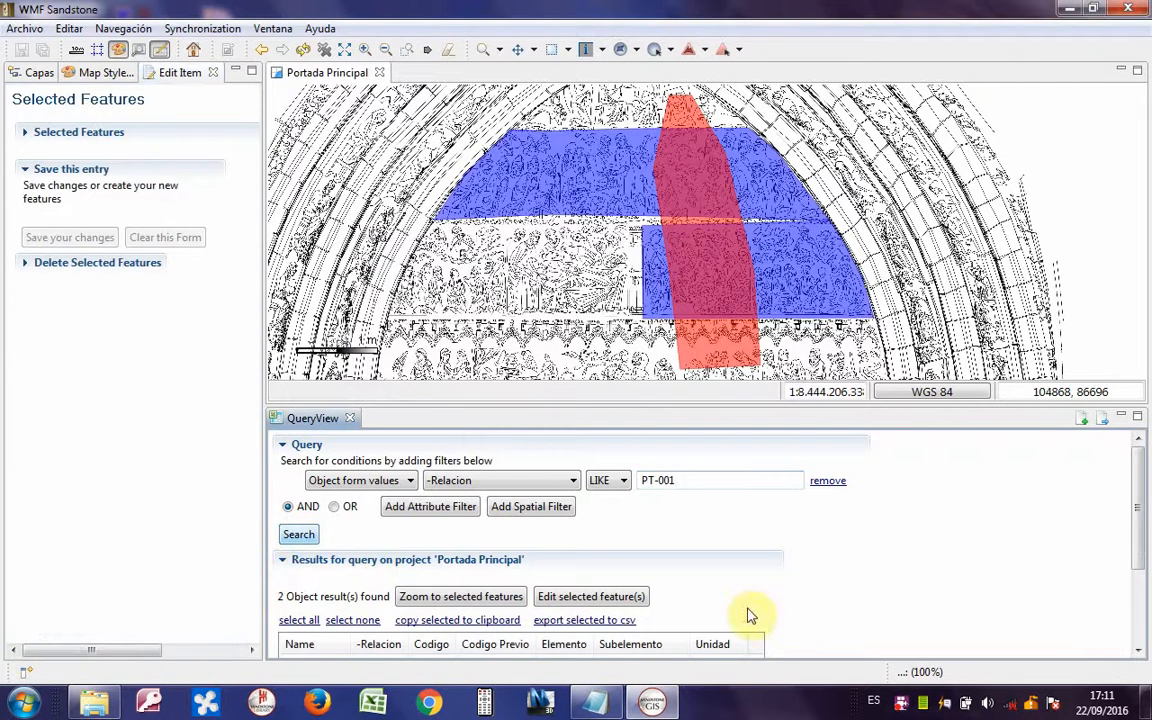
- Locate result object EL01 on the map and open its form to check its relation value
scroll(1139, 590, "down", 3)
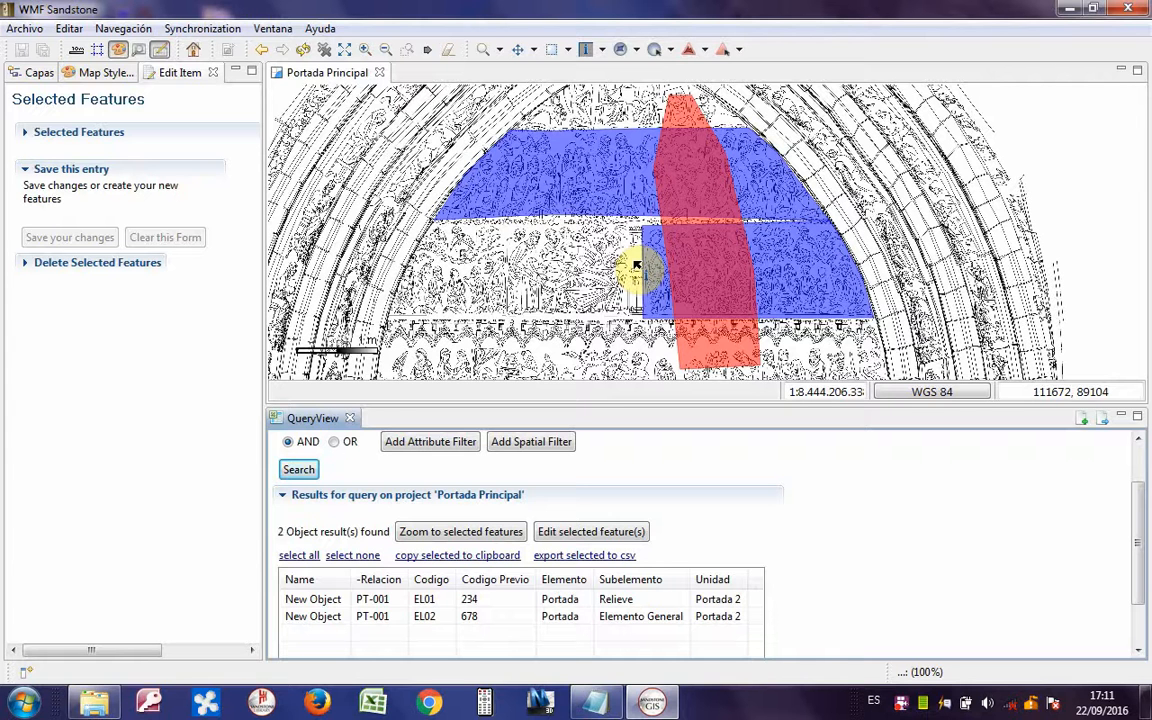
left_click(309, 600)
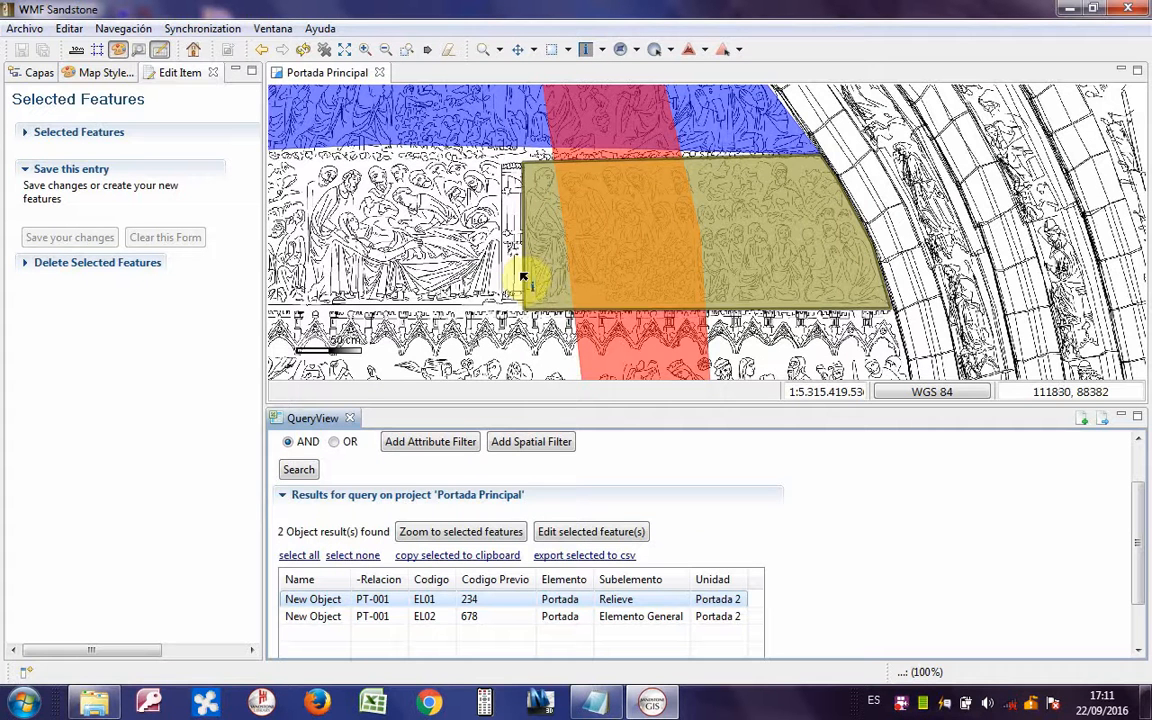
left_click(555, 532)
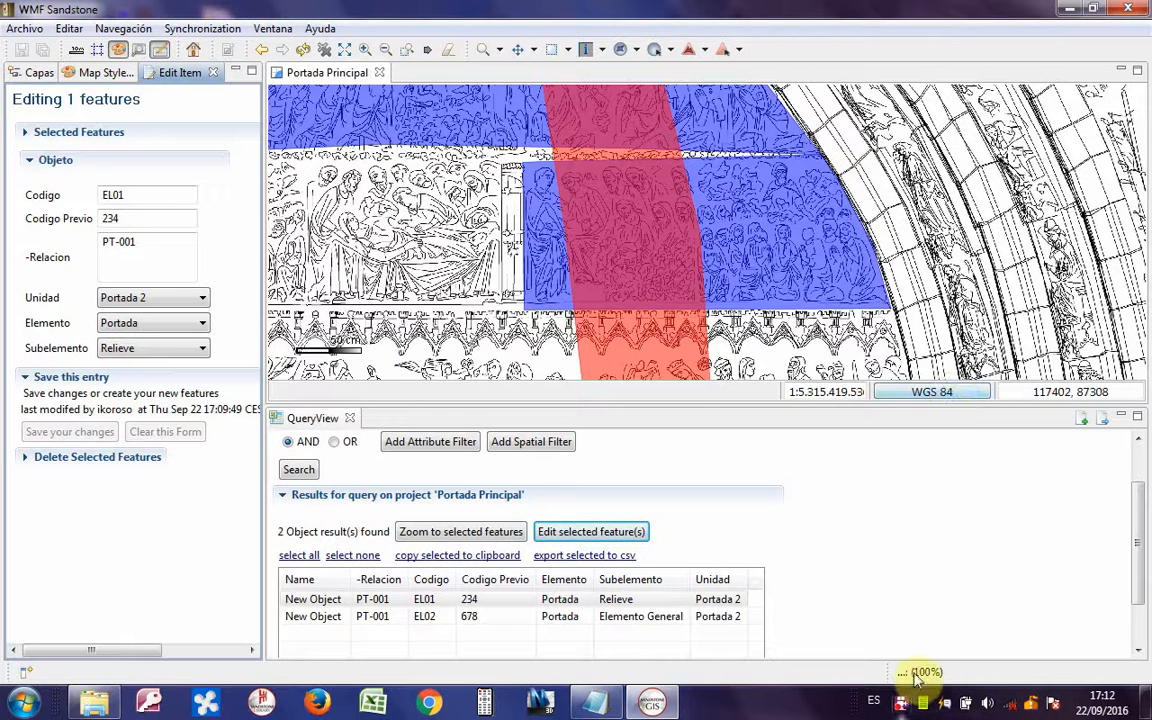
right_click(912, 703)
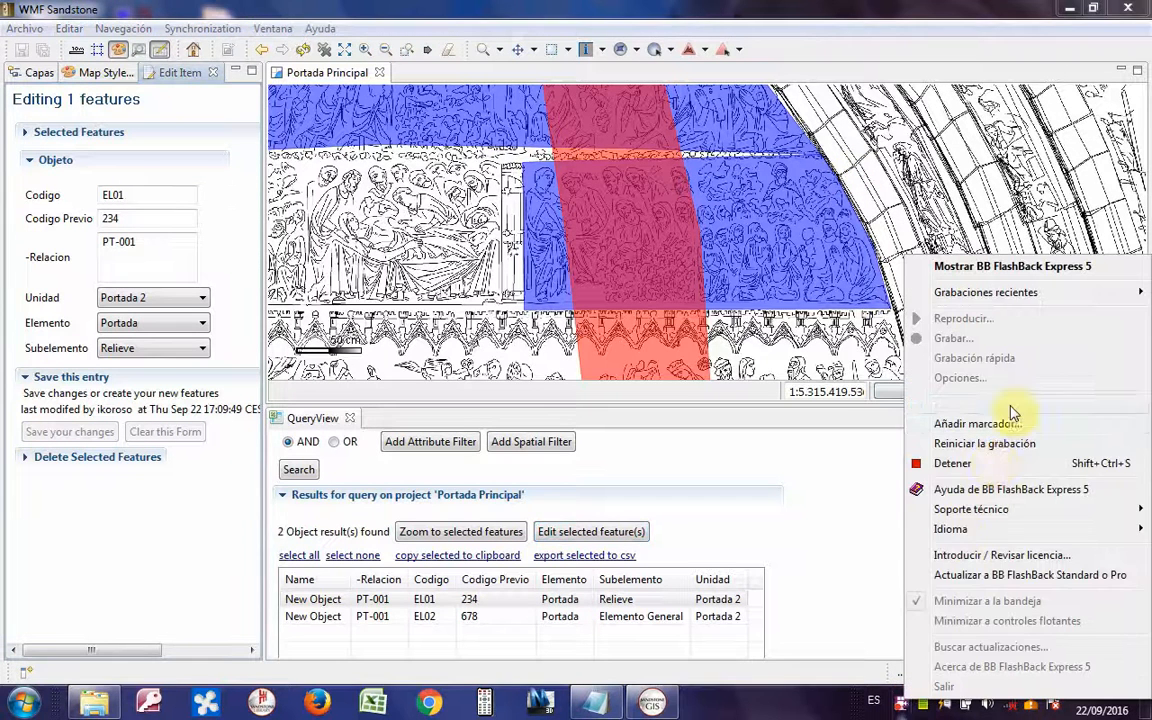